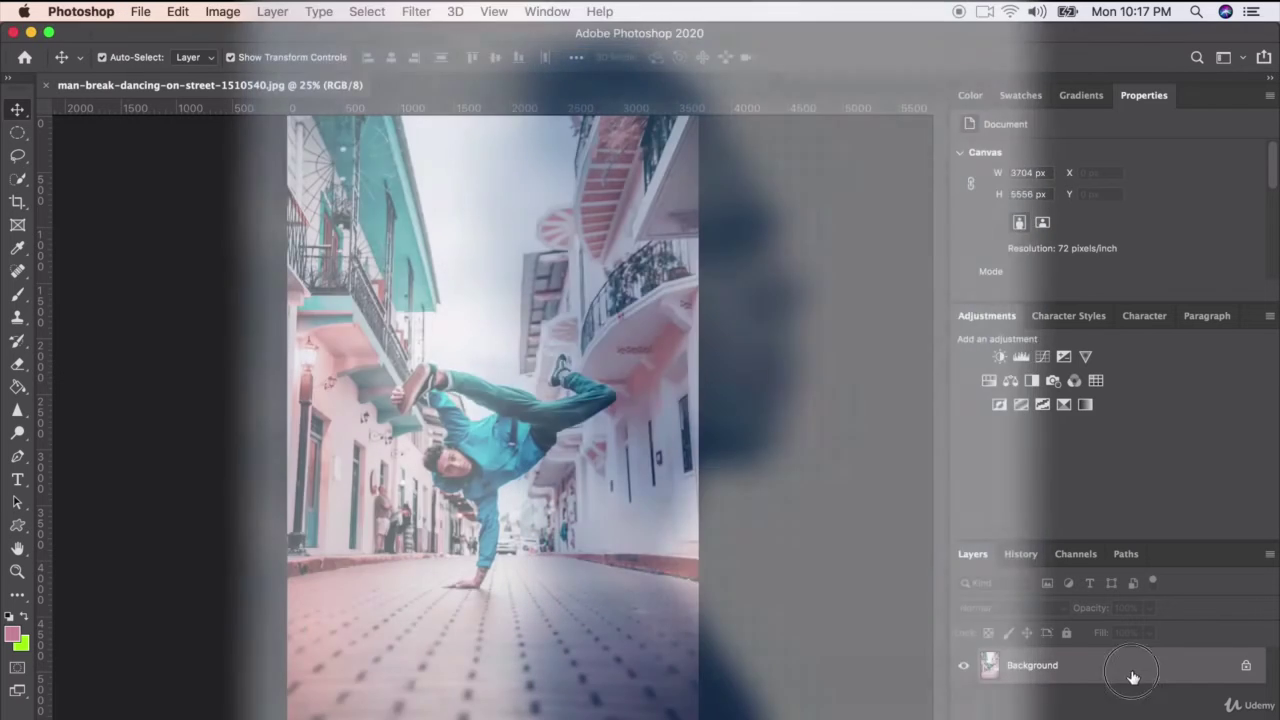
Convert the breakdancer photo's background into a regular layer and change the image to Grayscale mode, discarding its color information
double_click(1078, 675)
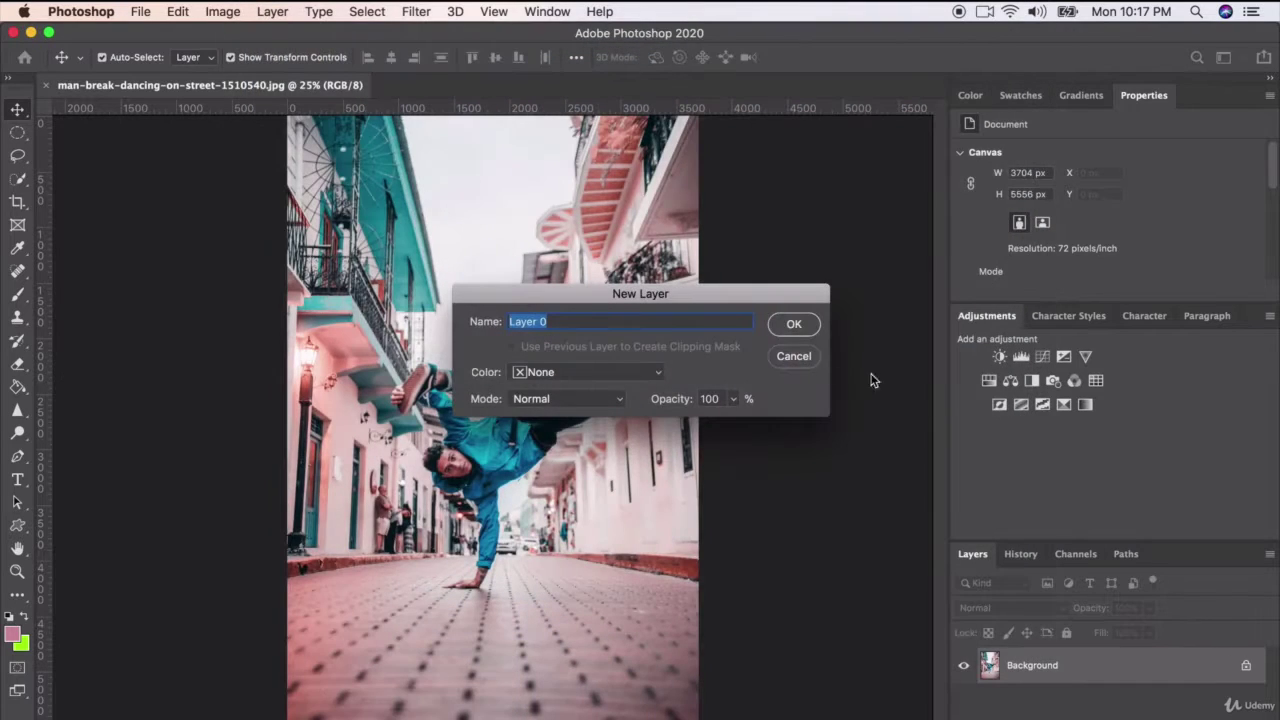
click(790, 326)
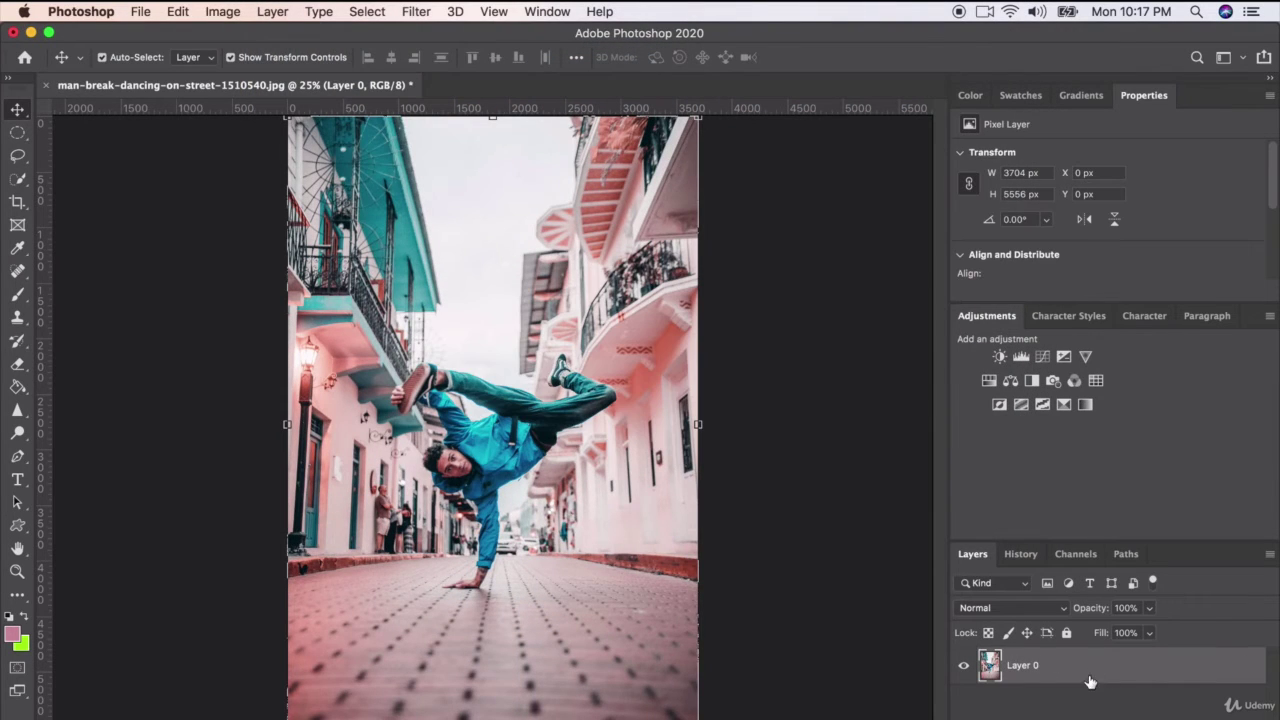
click(218, 12)
mouse_move(250, 32)
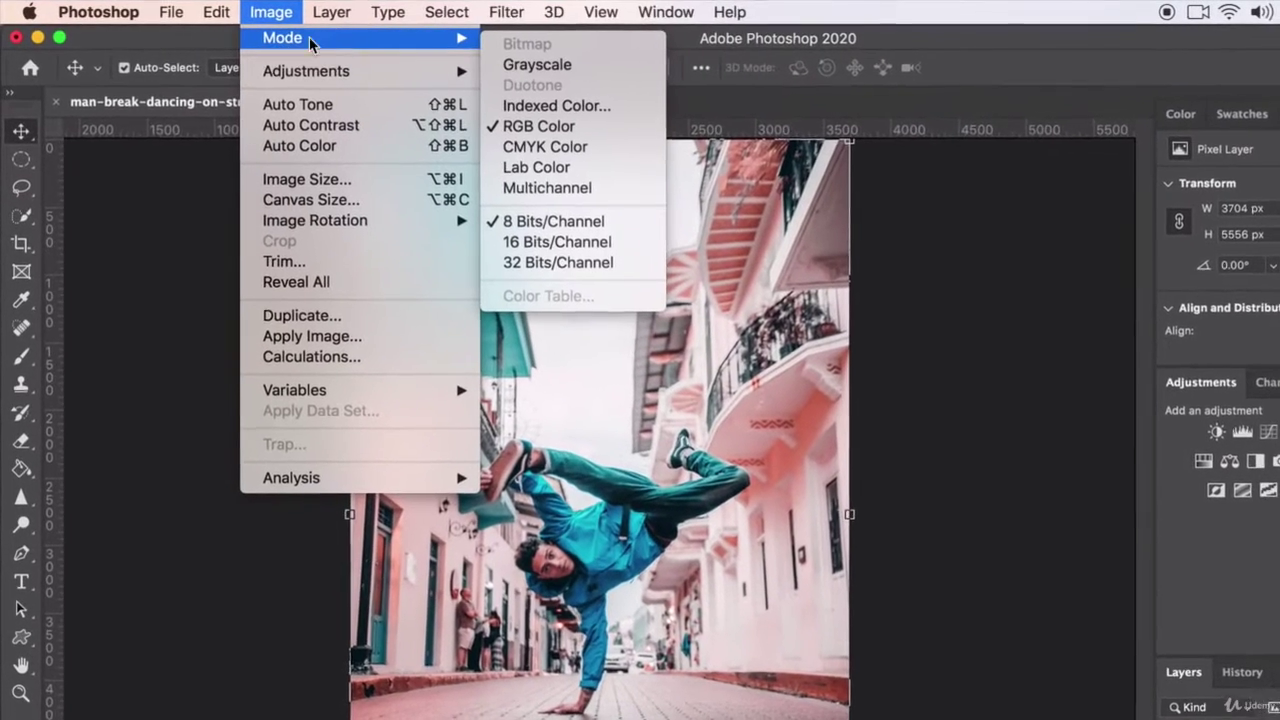
click(553, 65)
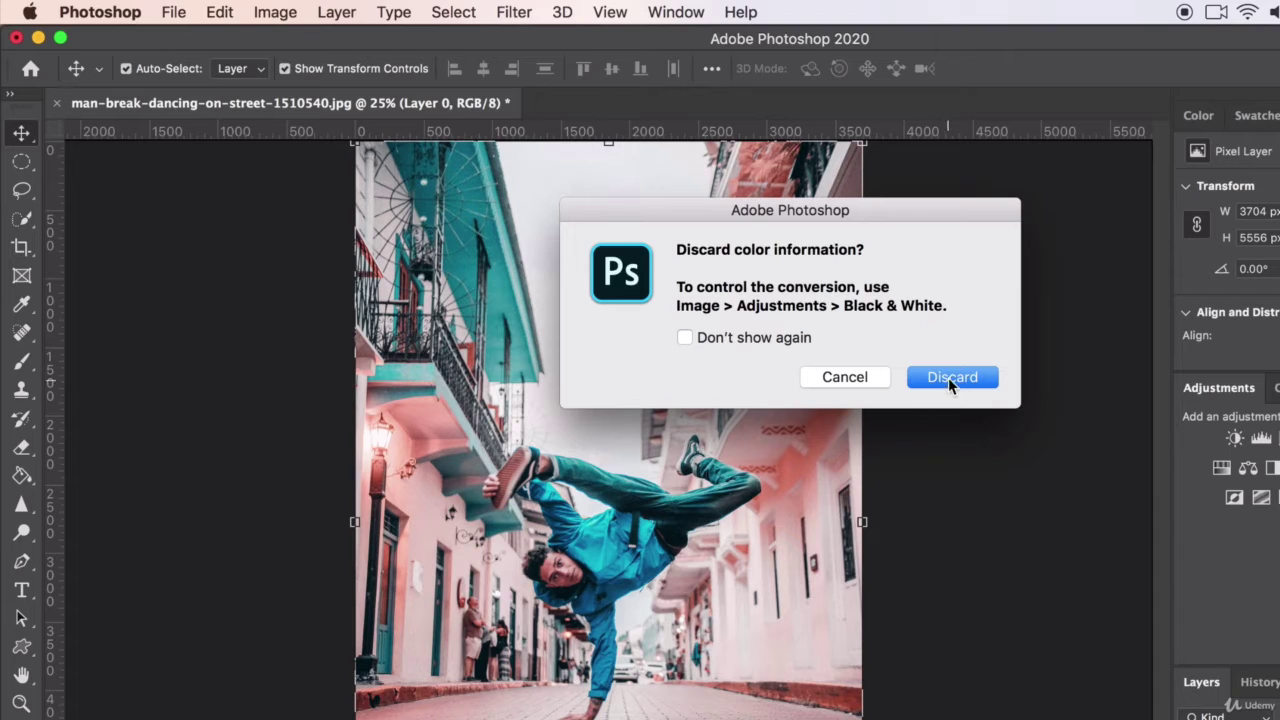
click(948, 377)
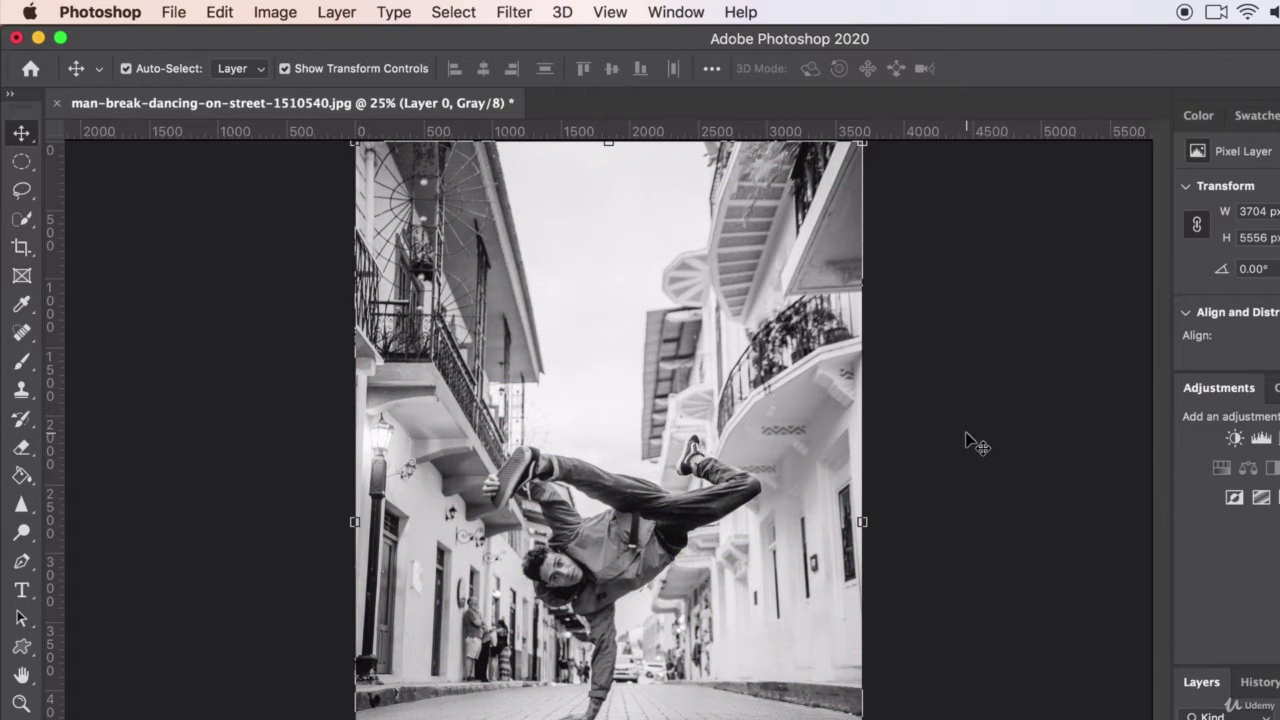
Start a Duotone conversion of the grayscale breakdancer photo and set its type to Monotone
click(268, 13)
mouse_move(285, 38)
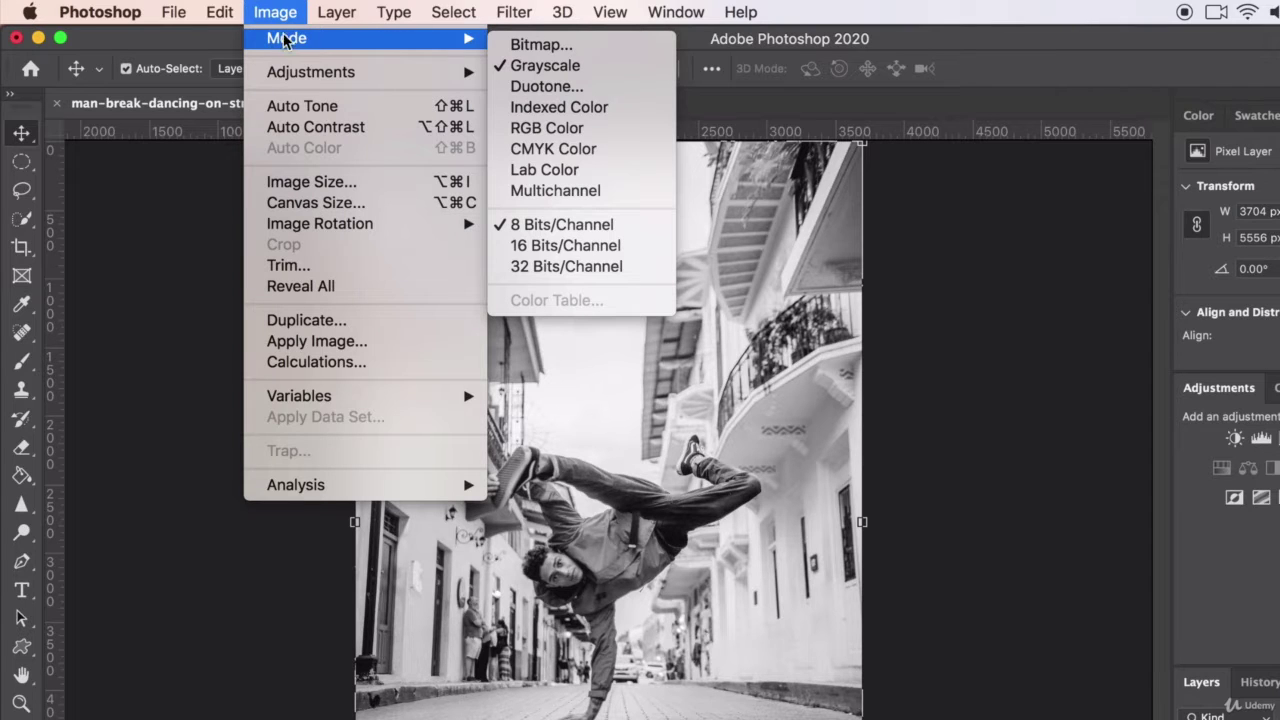
click(541, 88)
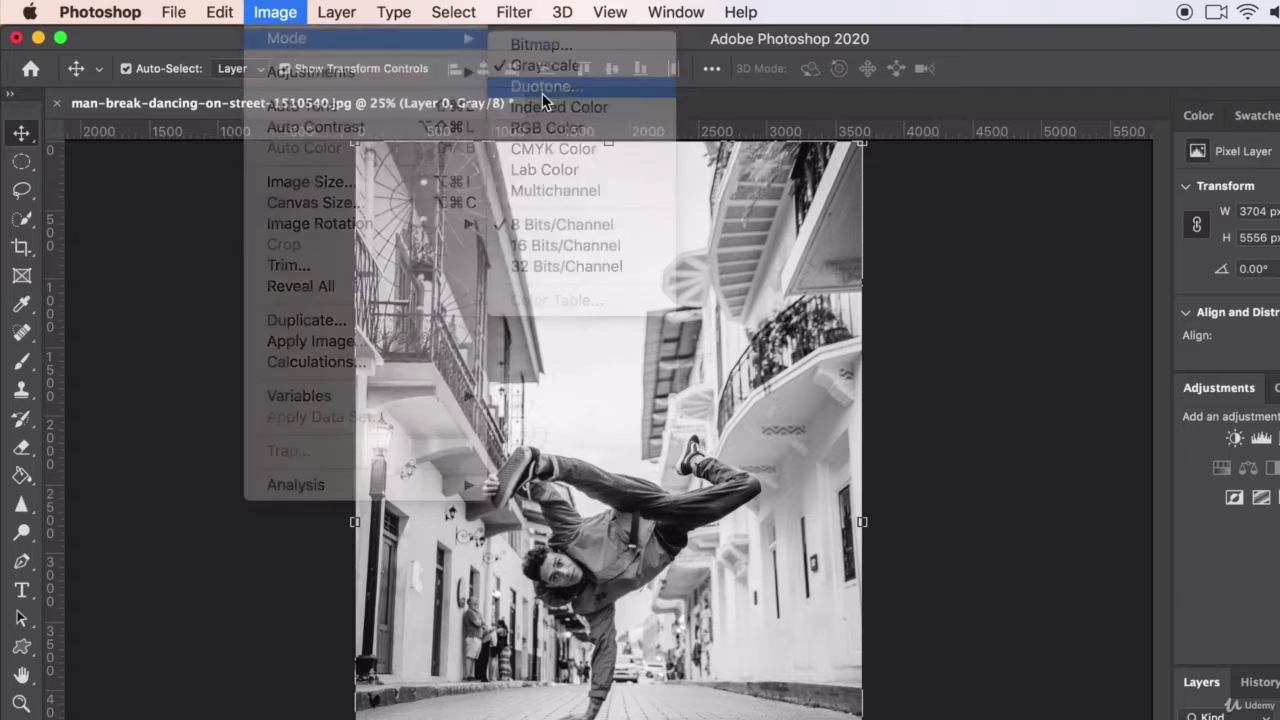
drag(986, 377, 946, 304)
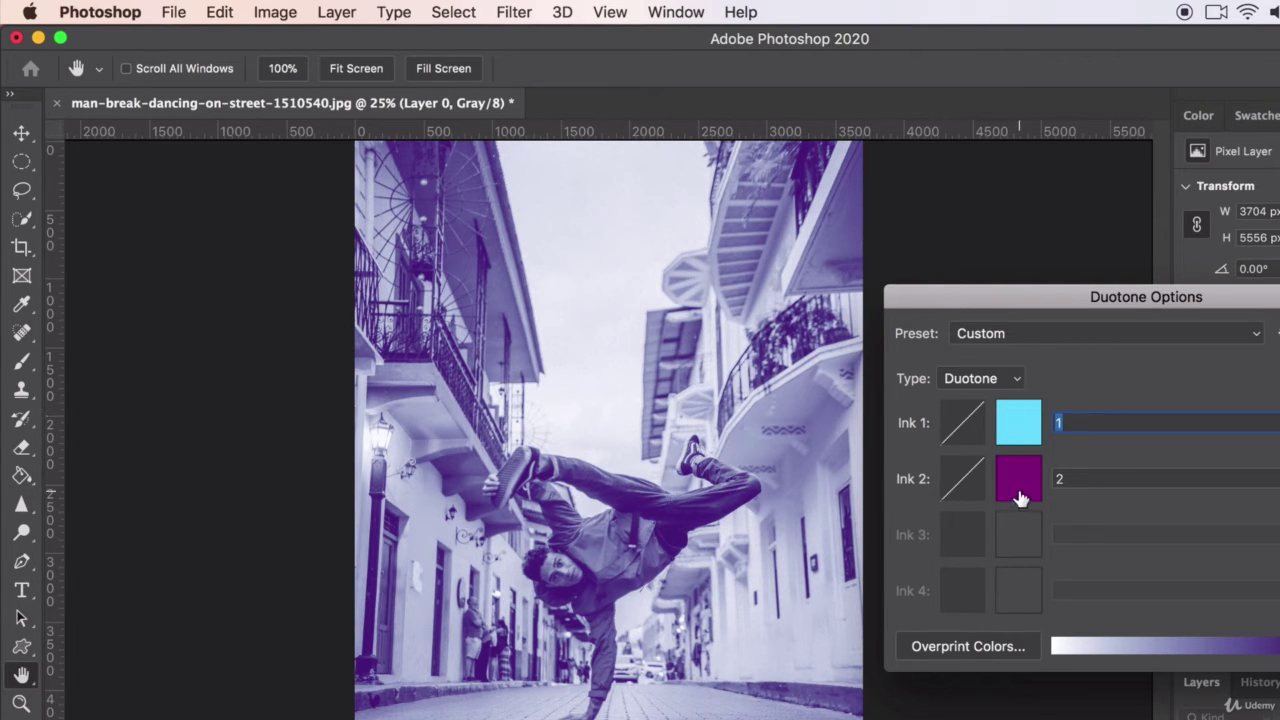
click(995, 380)
click(977, 352)
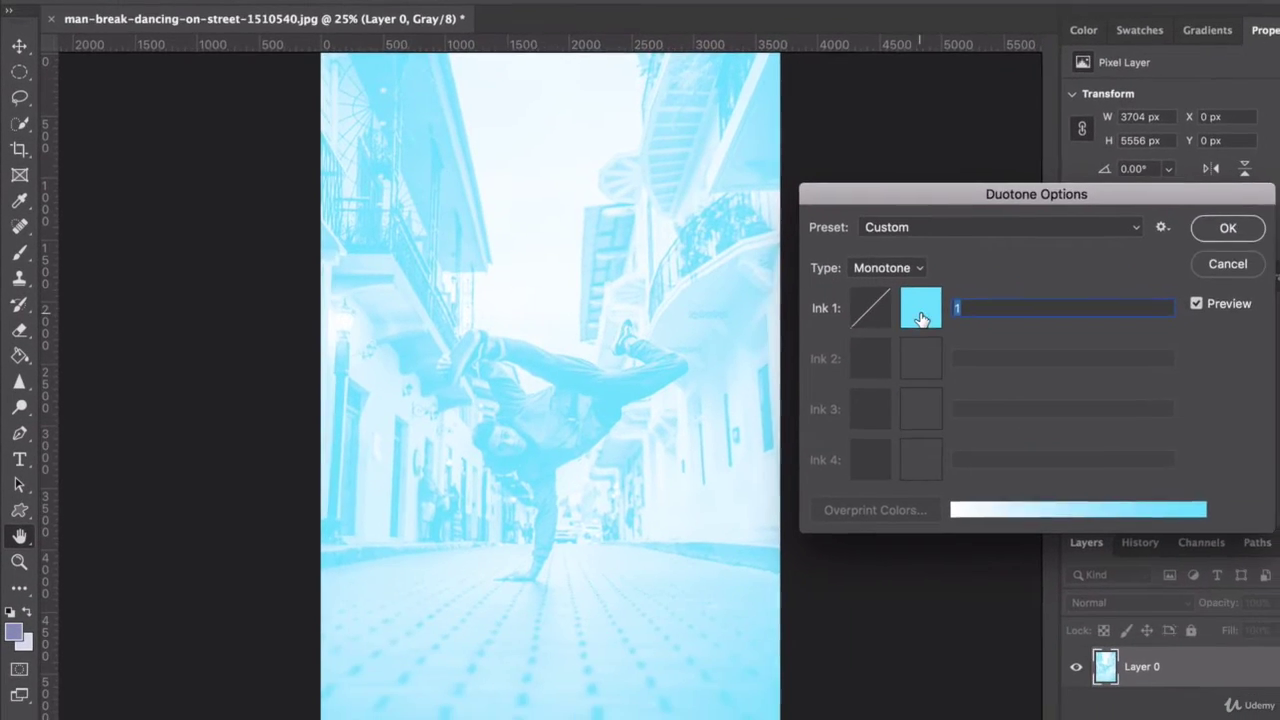
Set the Ink 1 color of the monotone to a muted purple, #7975c3
click(945, 337)
click(1074, 405)
mouse_move(1074, 405)
mouse_down()
mouse_move(1109, 454)
mouse_move(1063, 397)
mouse_move(1057, 356)
mouse_move(949, 383)
mouse_up()
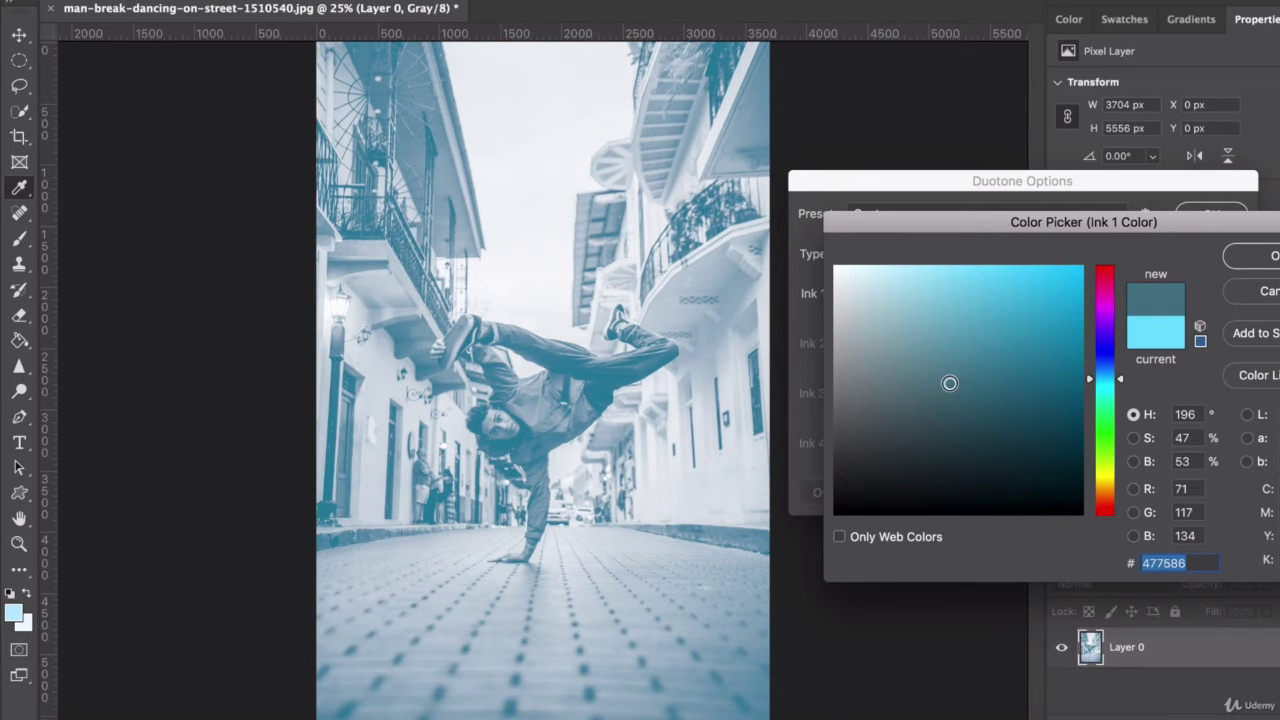
click(1104, 346)
drag(1023, 346, 1036, 347)
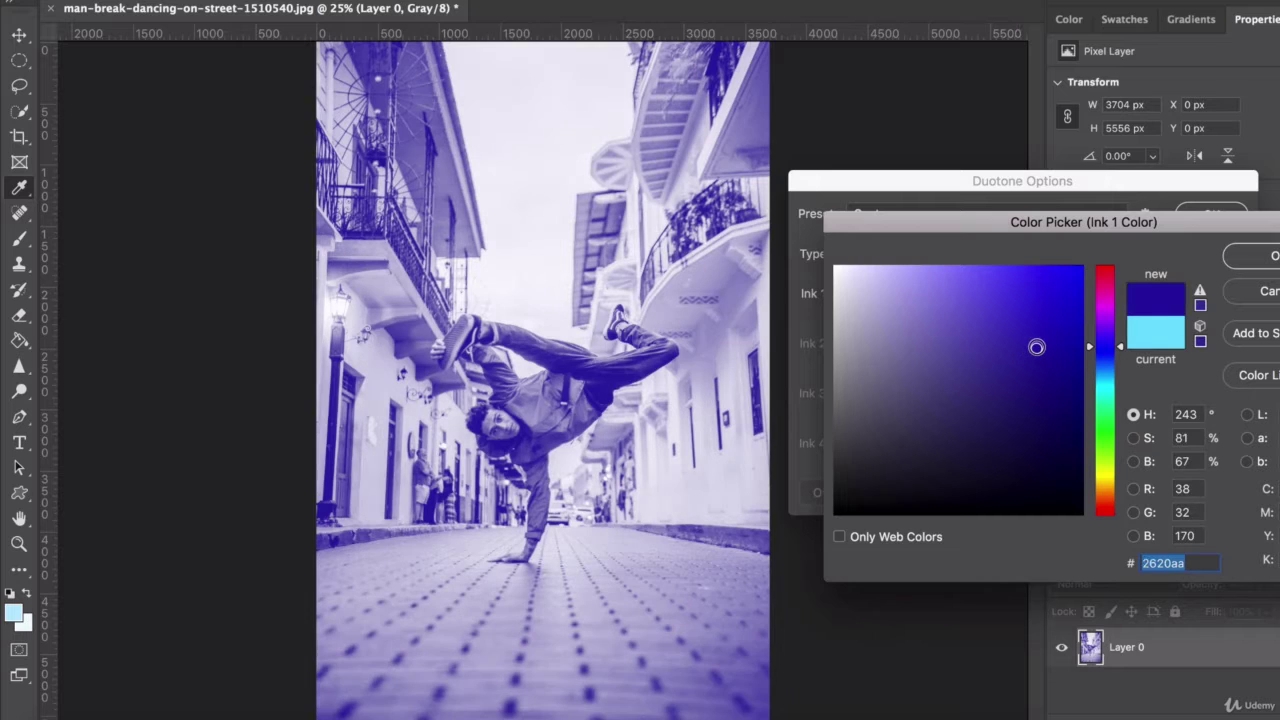
click(980, 336)
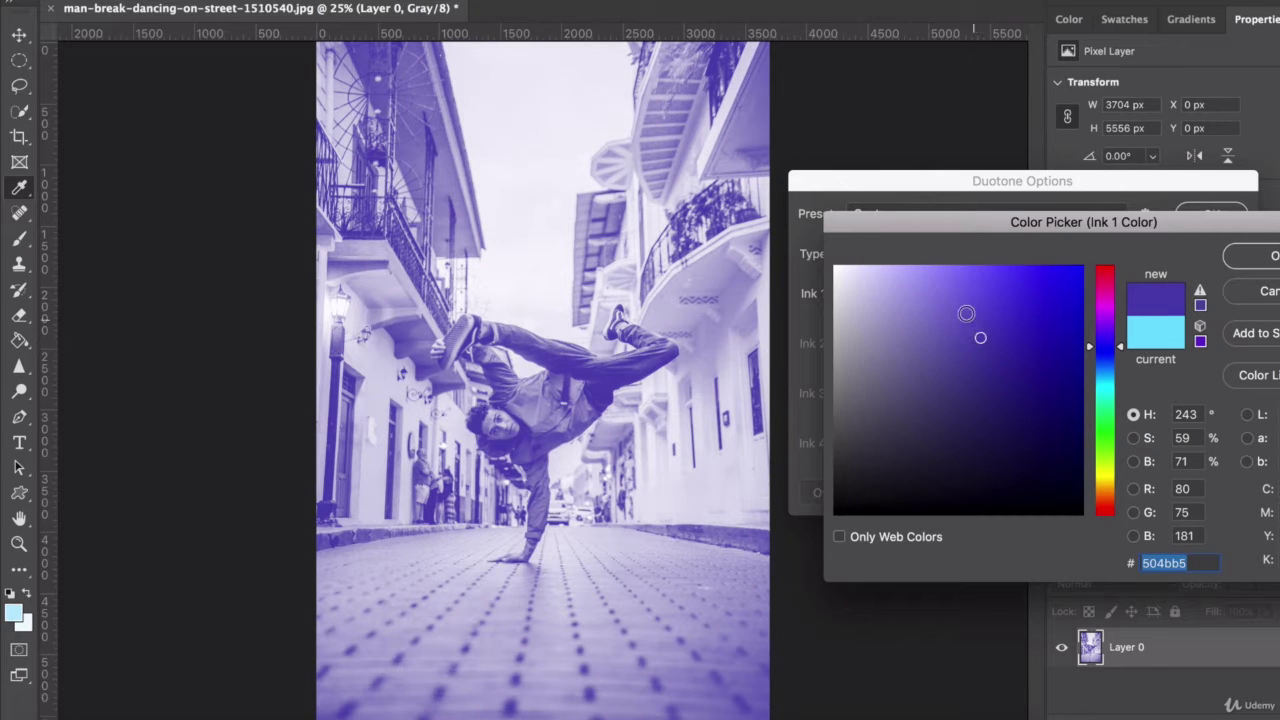
click(960, 306)
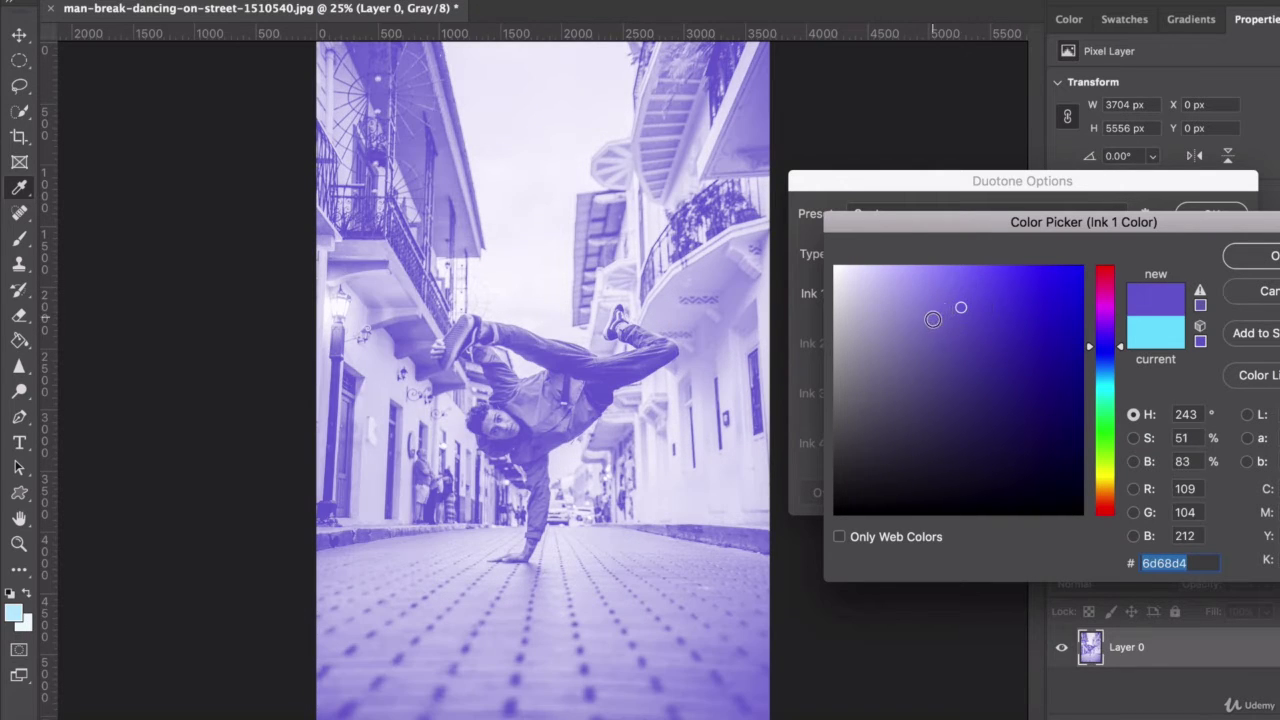
click(933, 322)
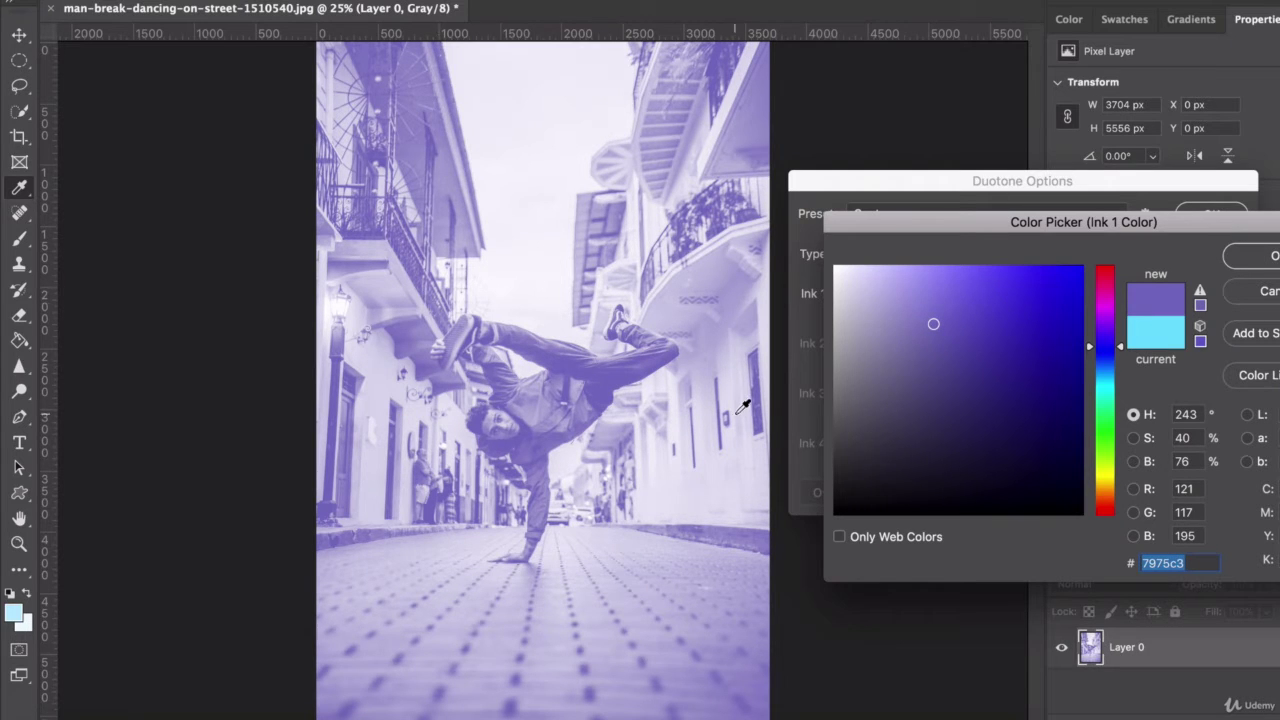
click(1258, 258)
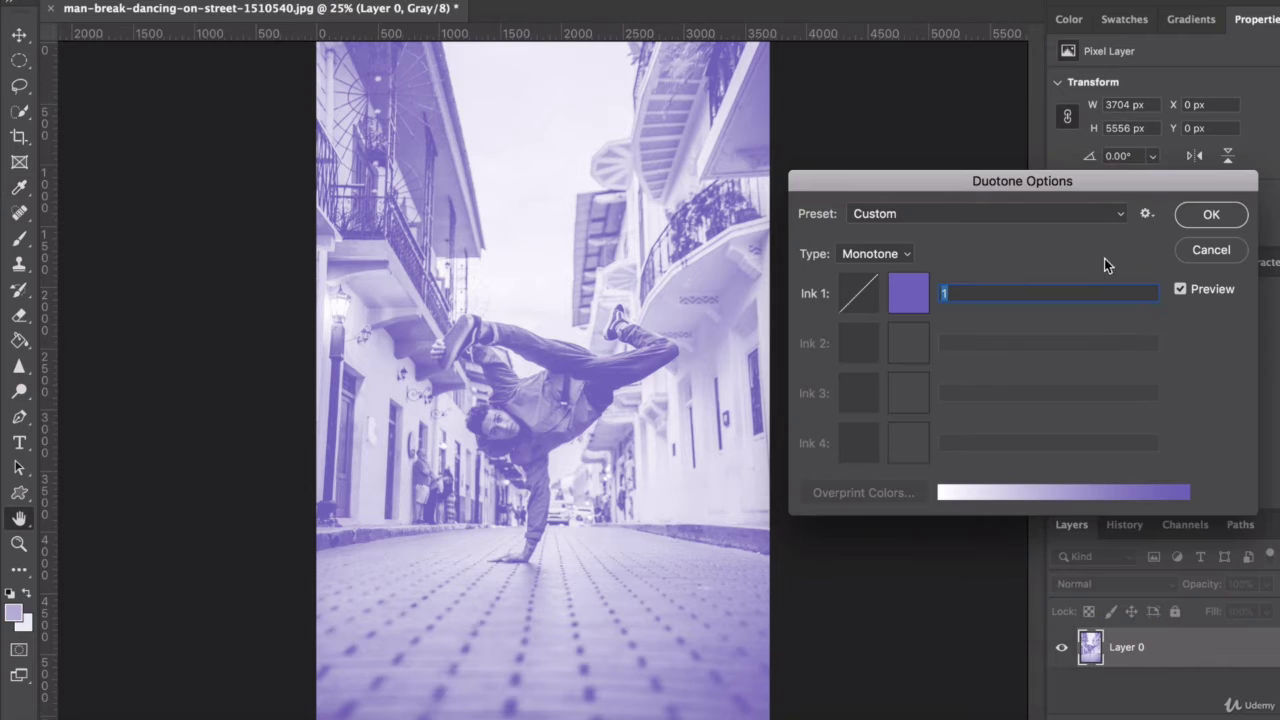
Change the type to Duotone and set the Ink 2 color to a blue-purple, #7072c5
click(862, 255)
click(862, 269)
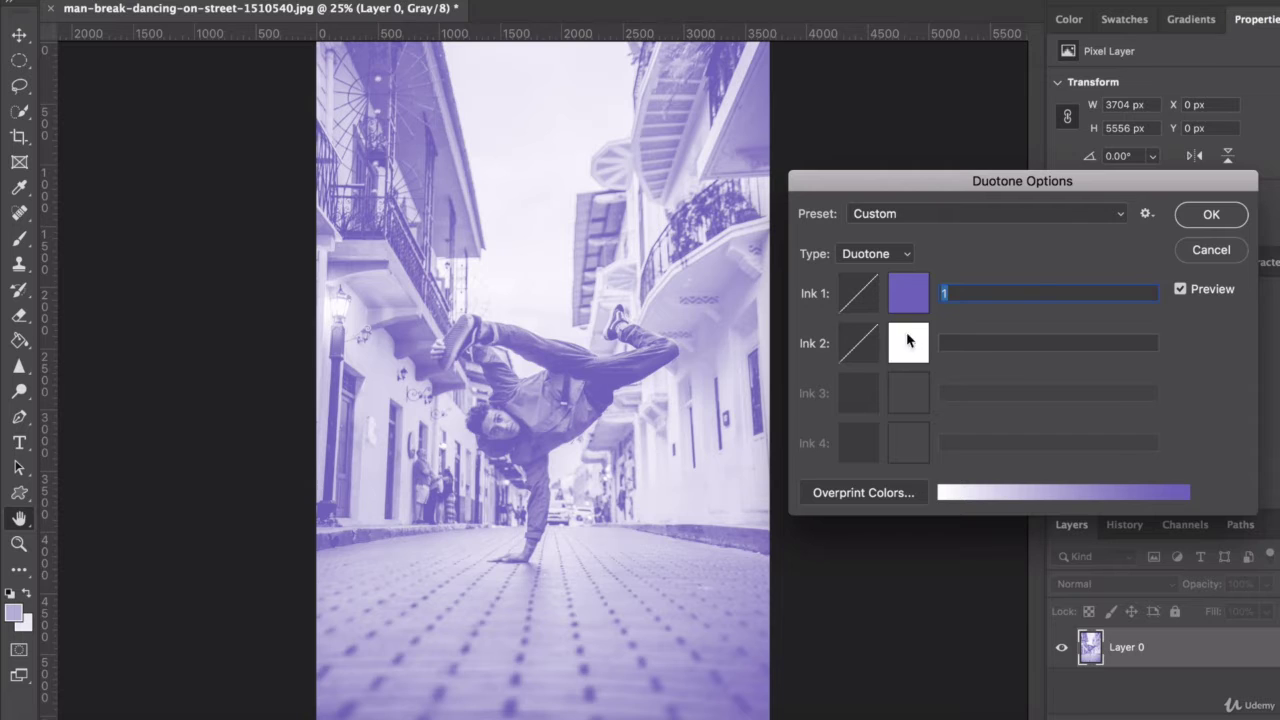
click(906, 340)
click(1098, 347)
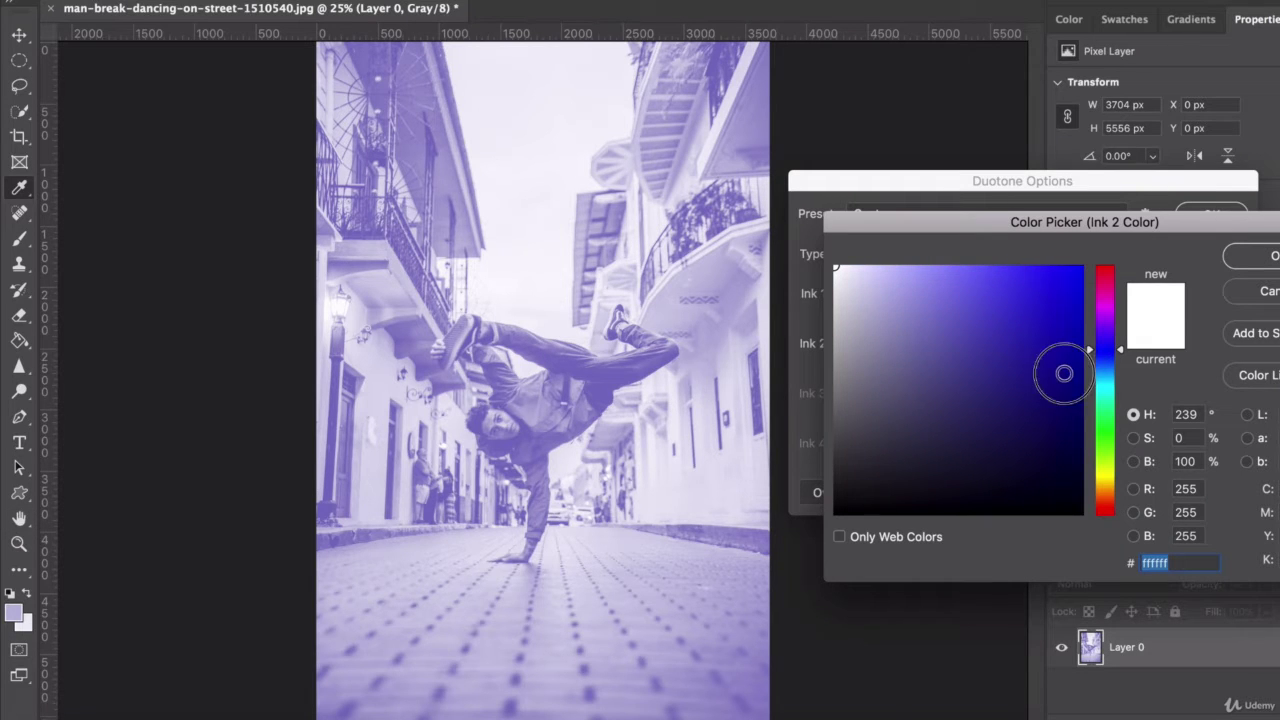
click(1073, 389)
click(1040, 375)
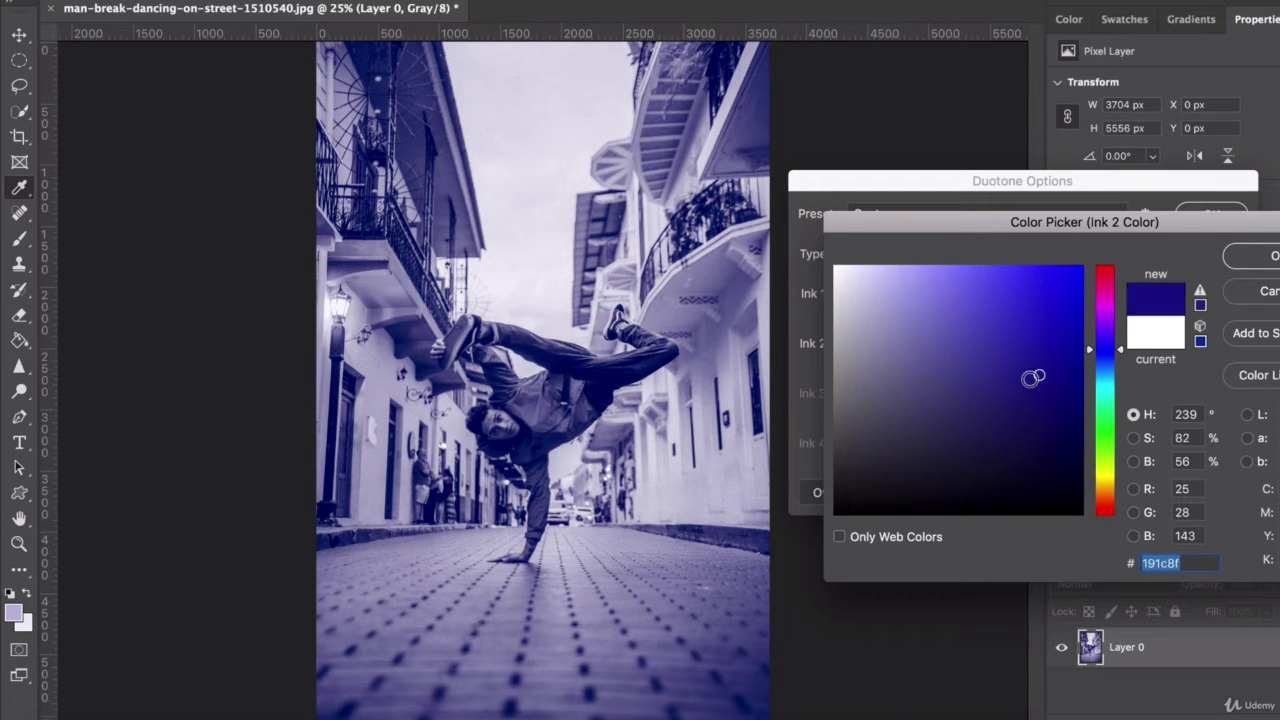
click(1038, 341)
click(1056, 324)
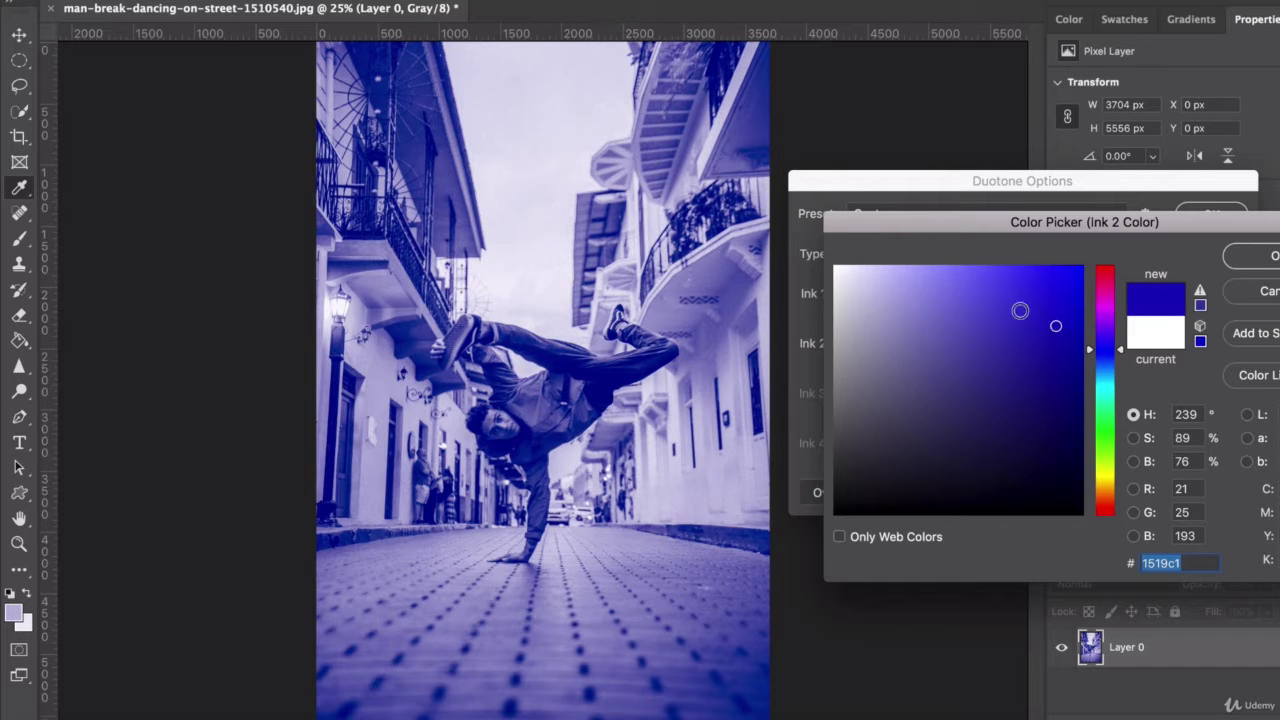
click(988, 296)
click(909, 321)
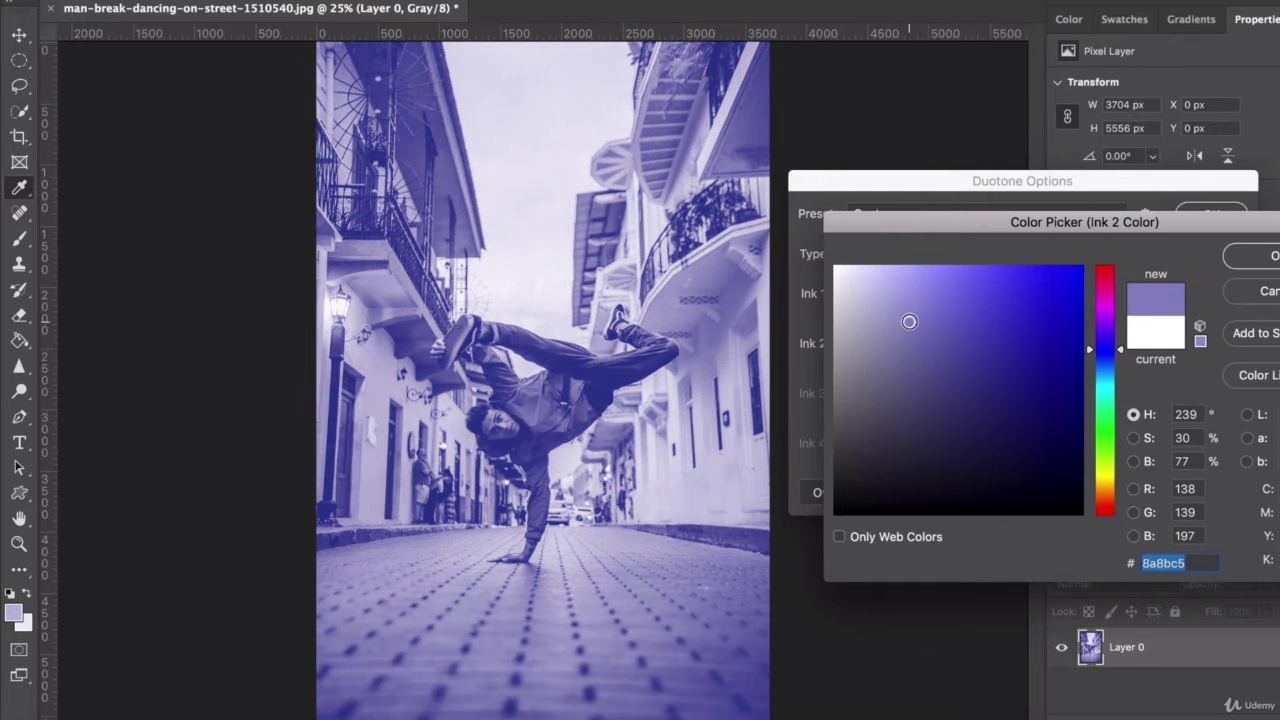
click(941, 322)
click(1252, 258)
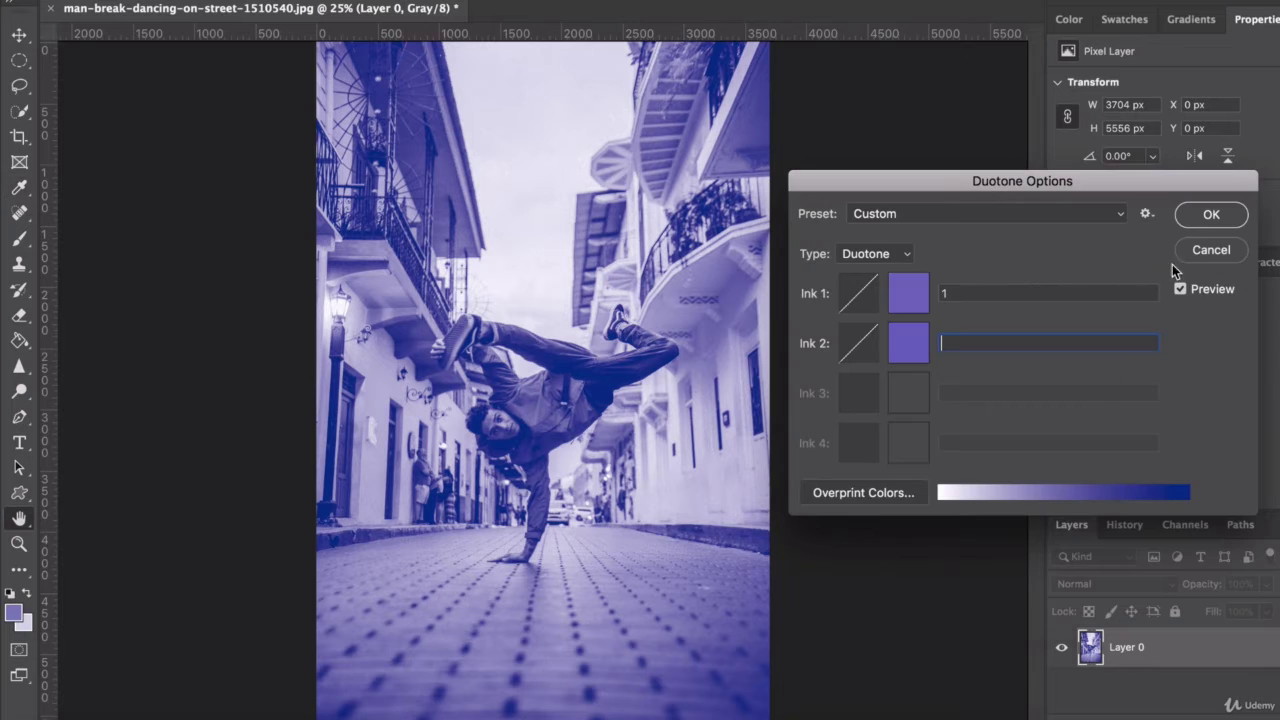
Try the Tritone type with a color for Ink 3, and return the type to Duotone
click(870, 254)
click(868, 254)
click(870, 256)
click(870, 272)
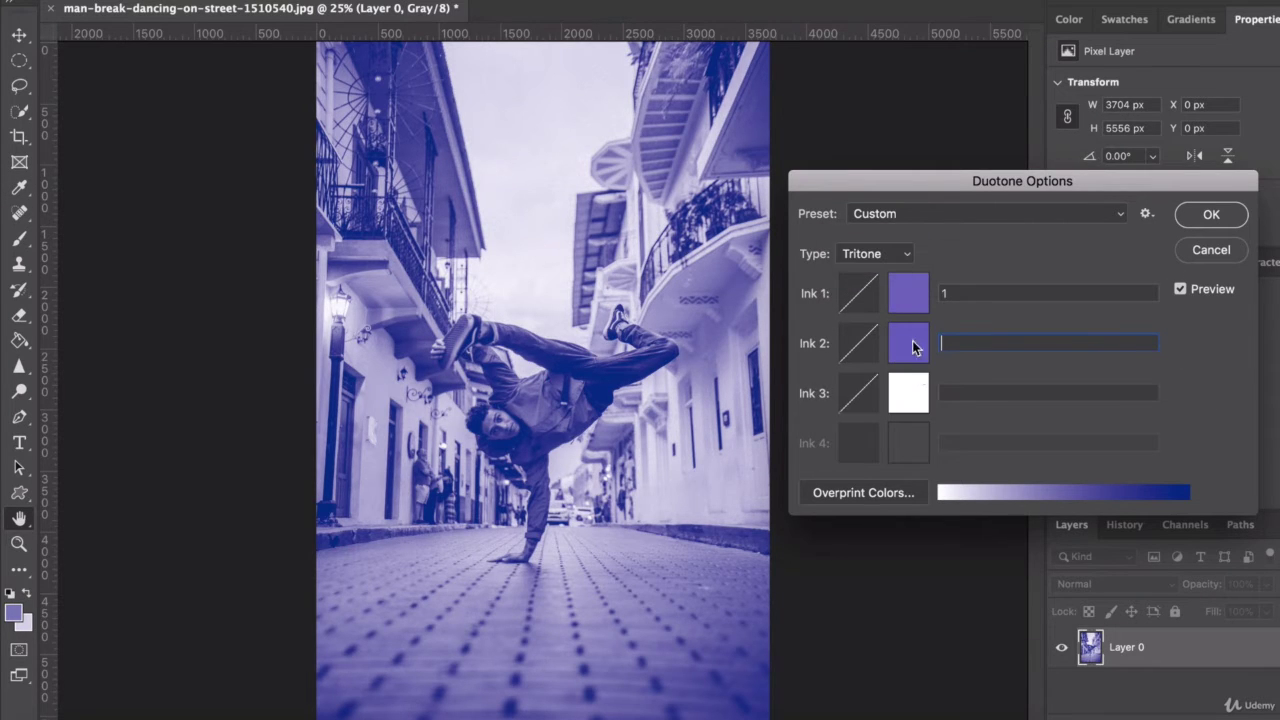
click(907, 394)
click(1068, 288)
click(1250, 256)
click(866, 254)
click(870, 237)
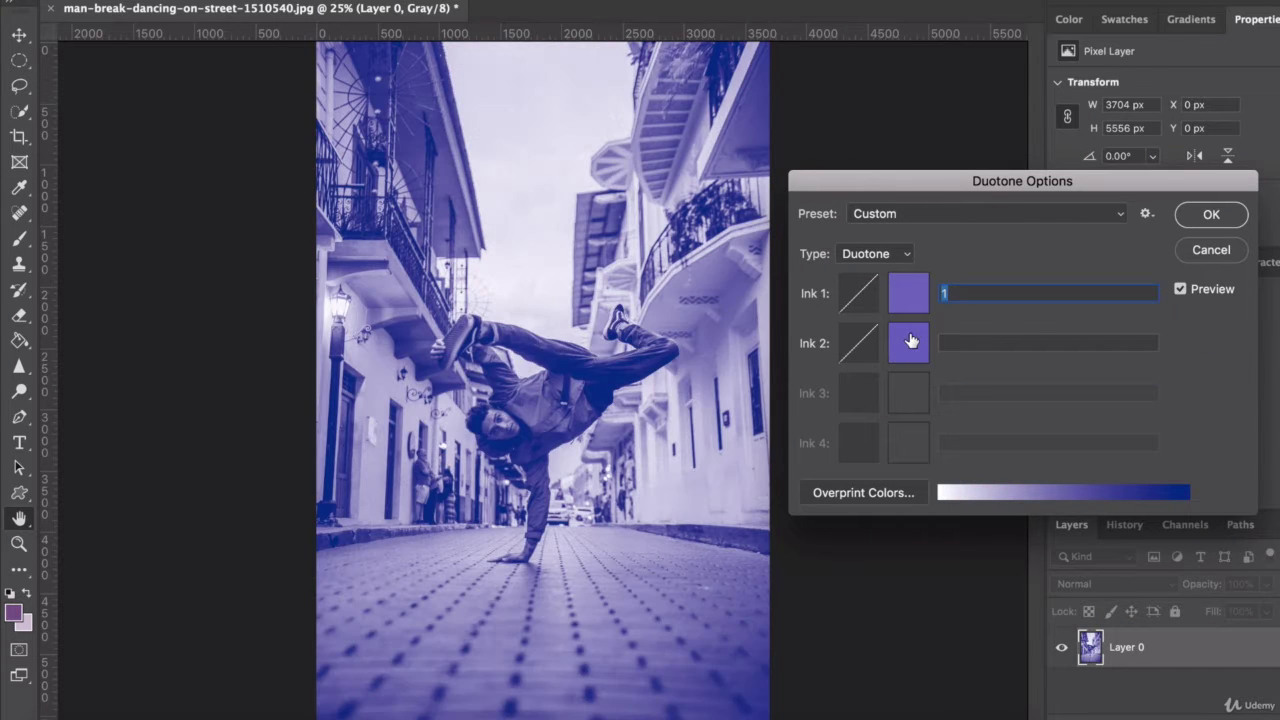
Try a crimson color, #df2f59, for Ink 2 of the duotone
click(912, 347)
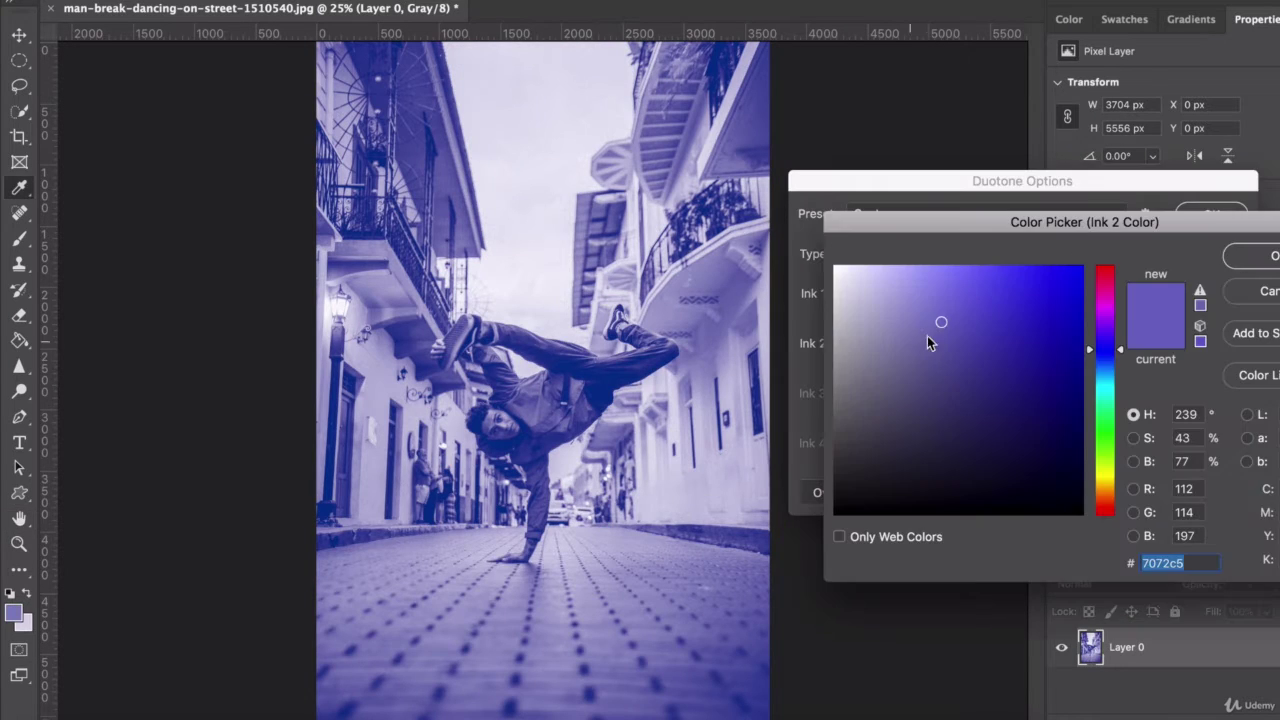
click(1250, 290)
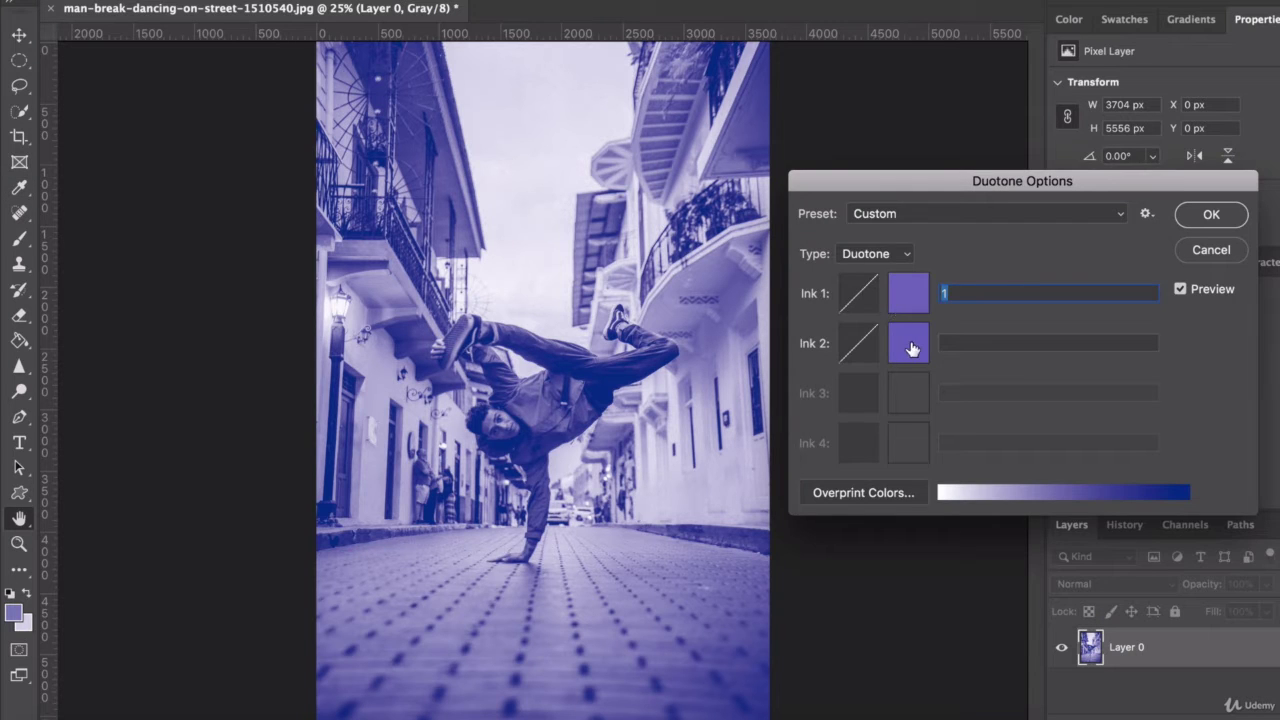
click(909, 342)
click(1106, 281)
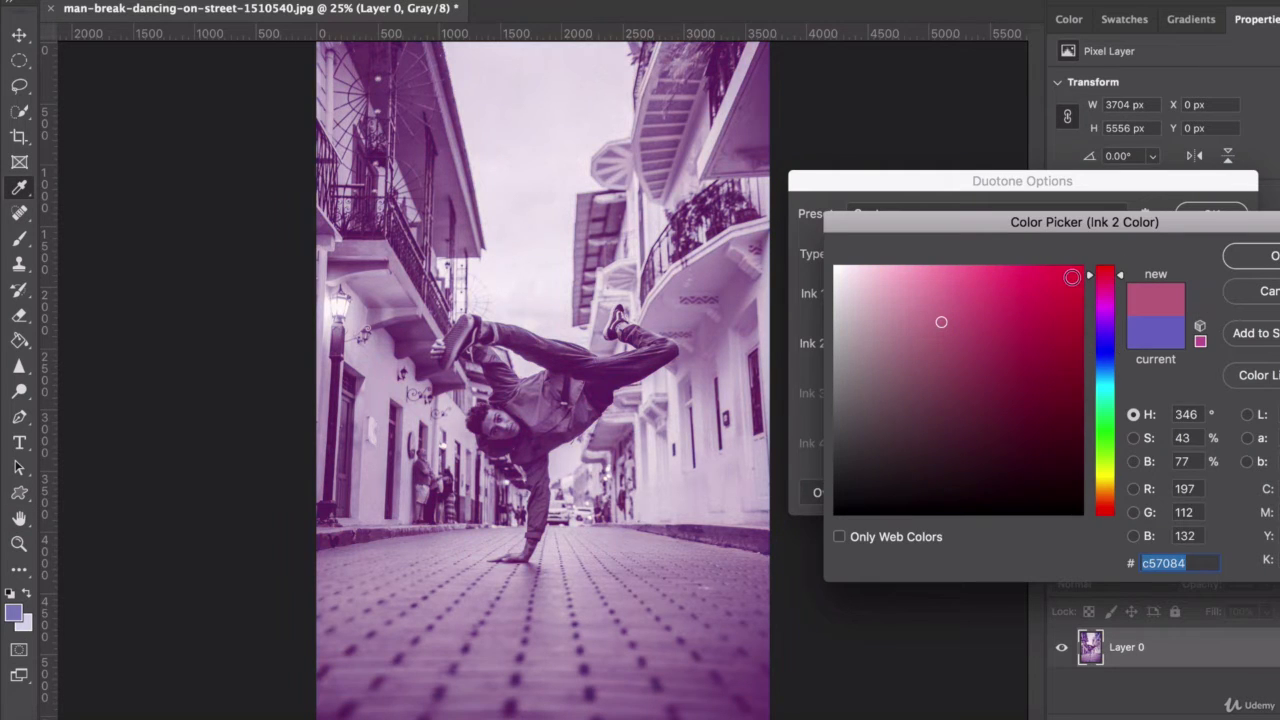
click(1072, 270)
drag(1072, 270, 1030, 295)
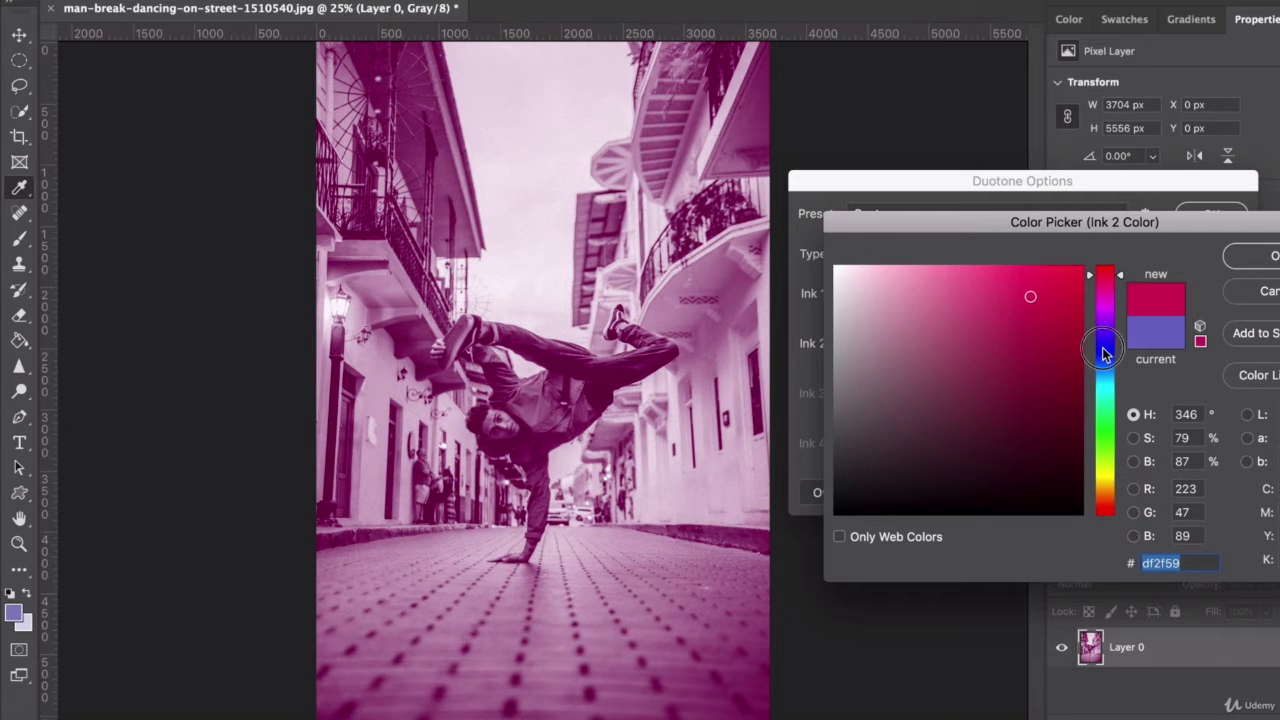
key(Escape)
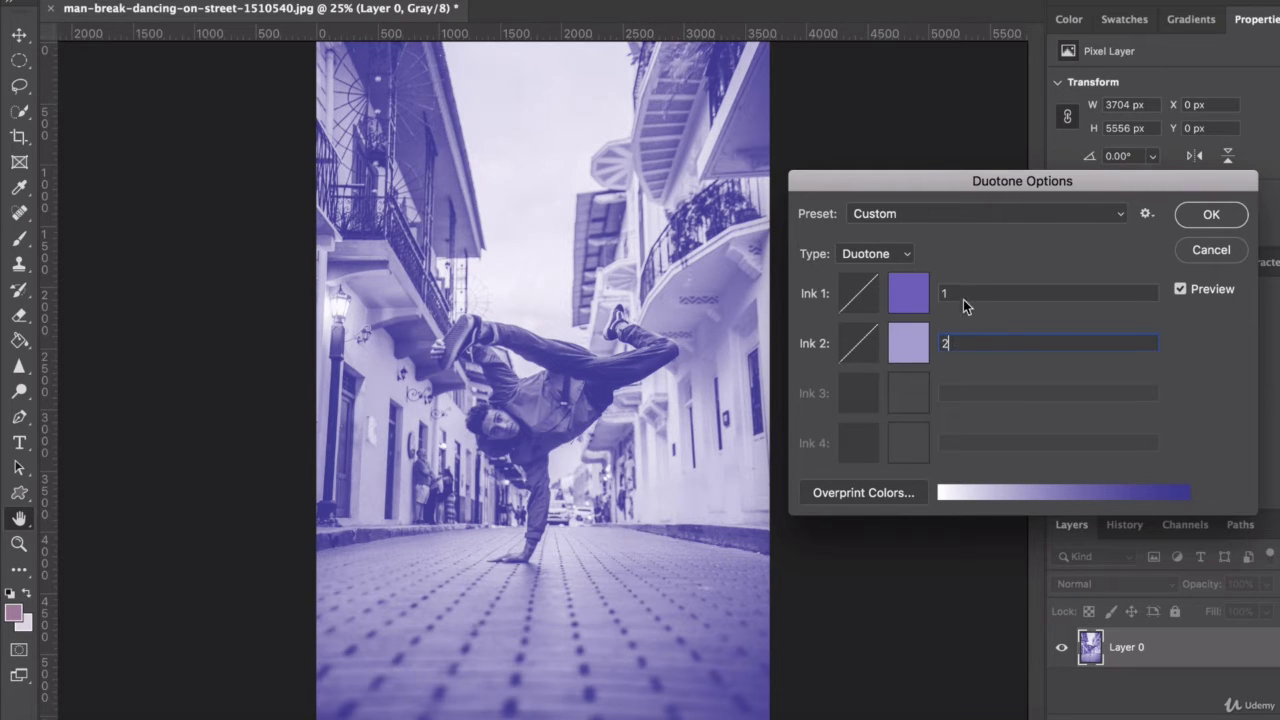
Apply the duotone to the breakdancer photo, with purple Ink 1 named 1 and light purple Ink 2 named 2
click(1209, 216)
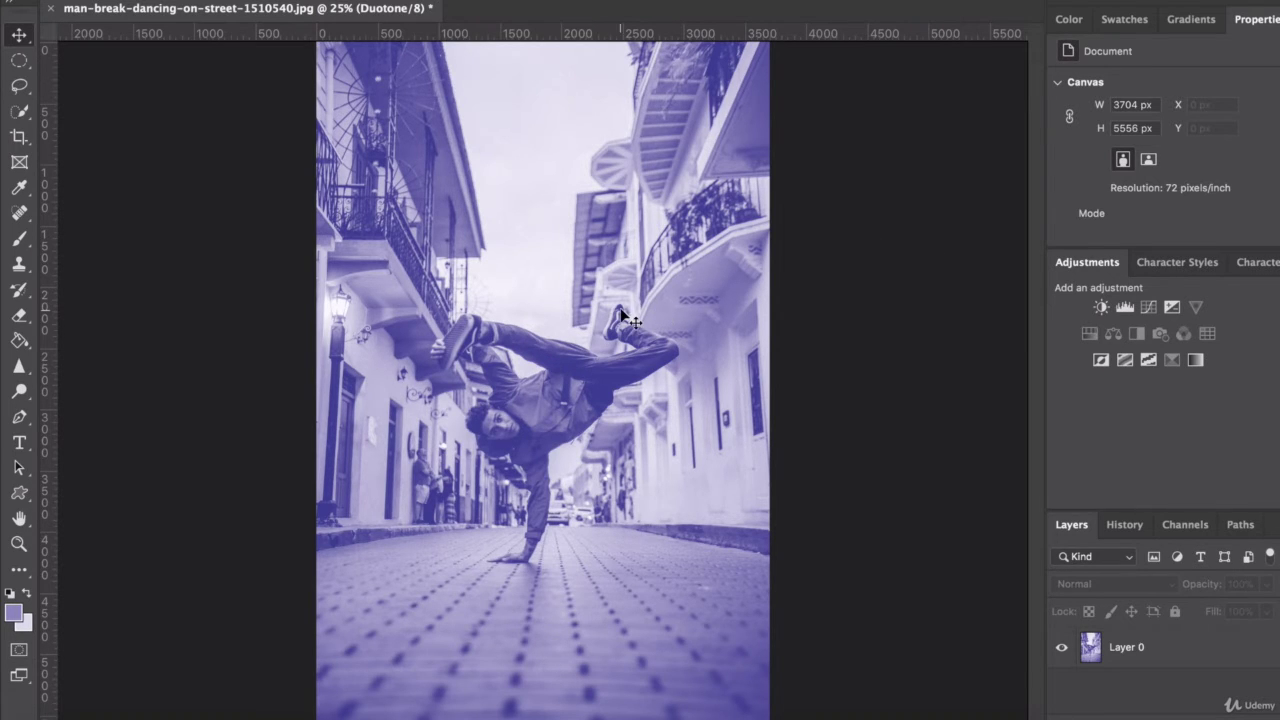
click(523, 419)
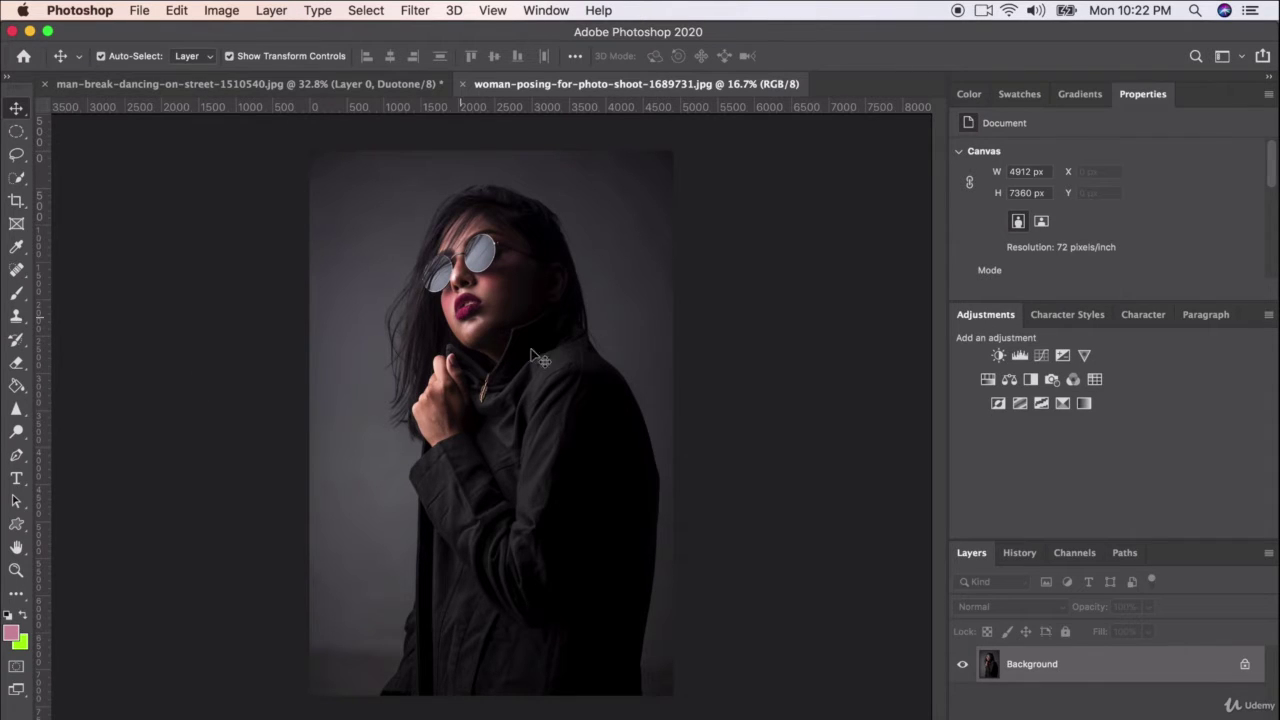
Convert the woman portrait's background into a regular layer and change the image to Grayscale mode, discarding its color information
double_click(1081, 666)
click(797, 323)
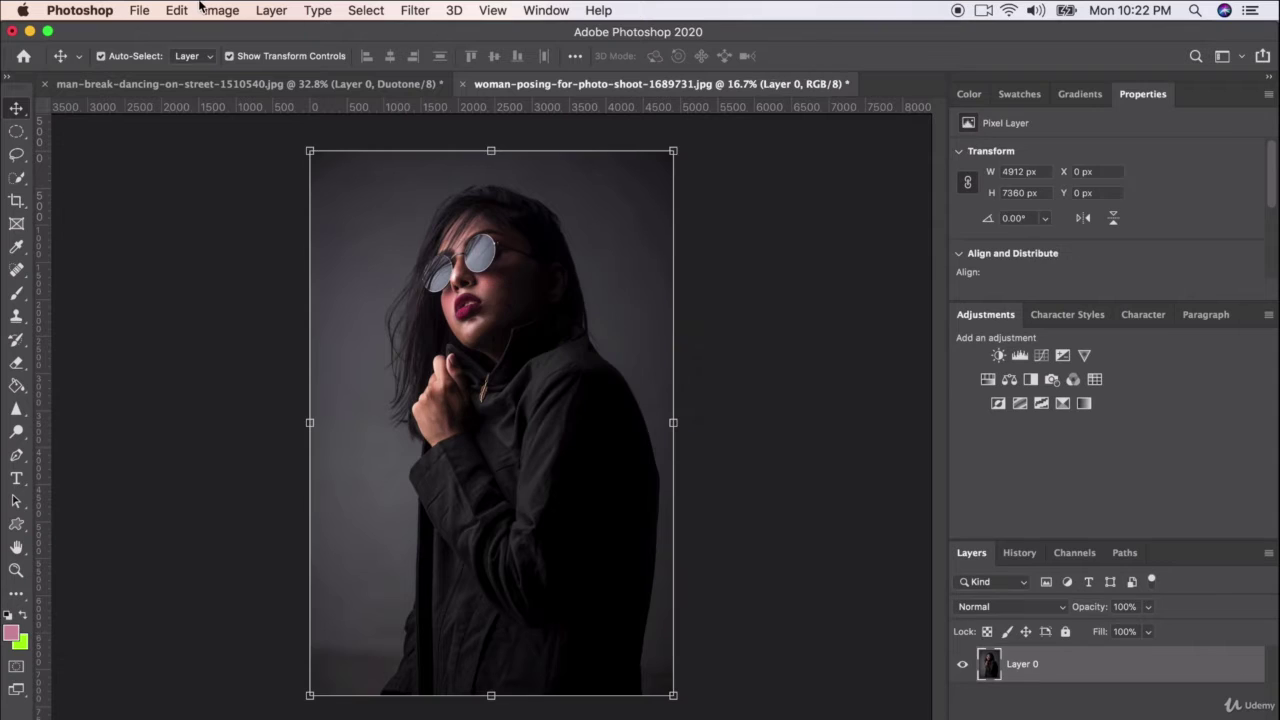
click(216, 12)
mouse_move(226, 32)
click(441, 56)
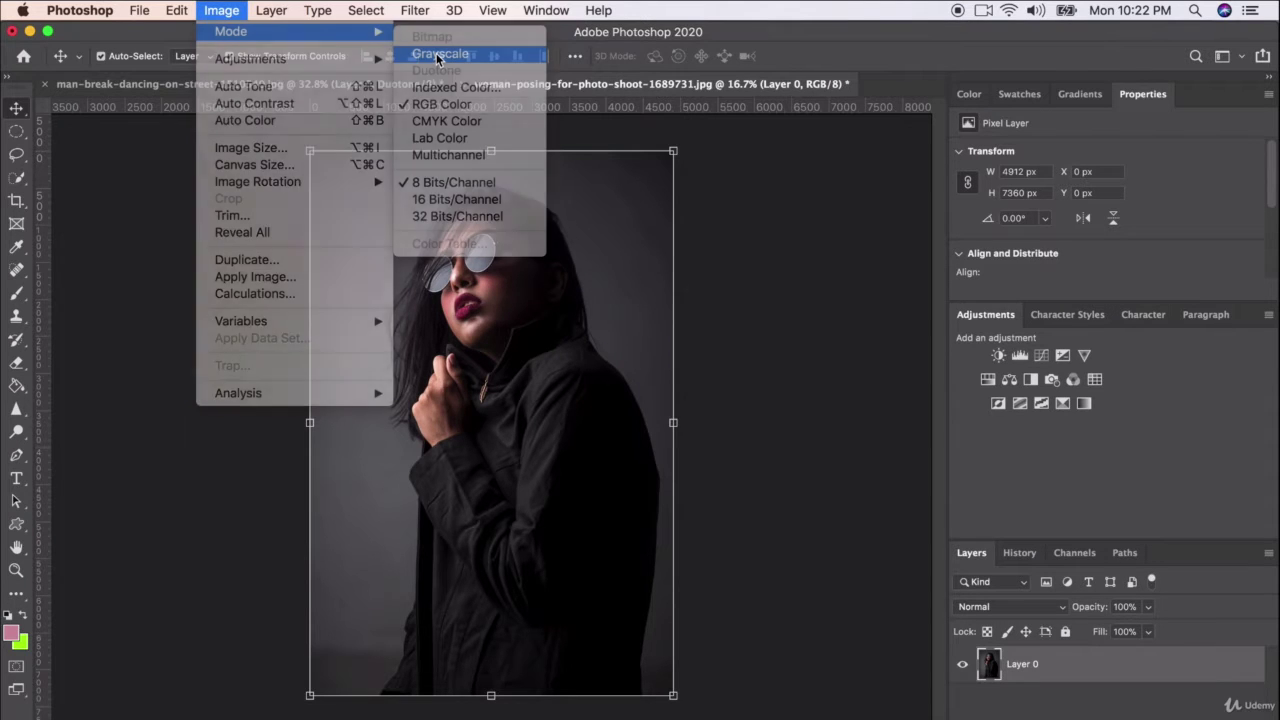
click(775, 309)
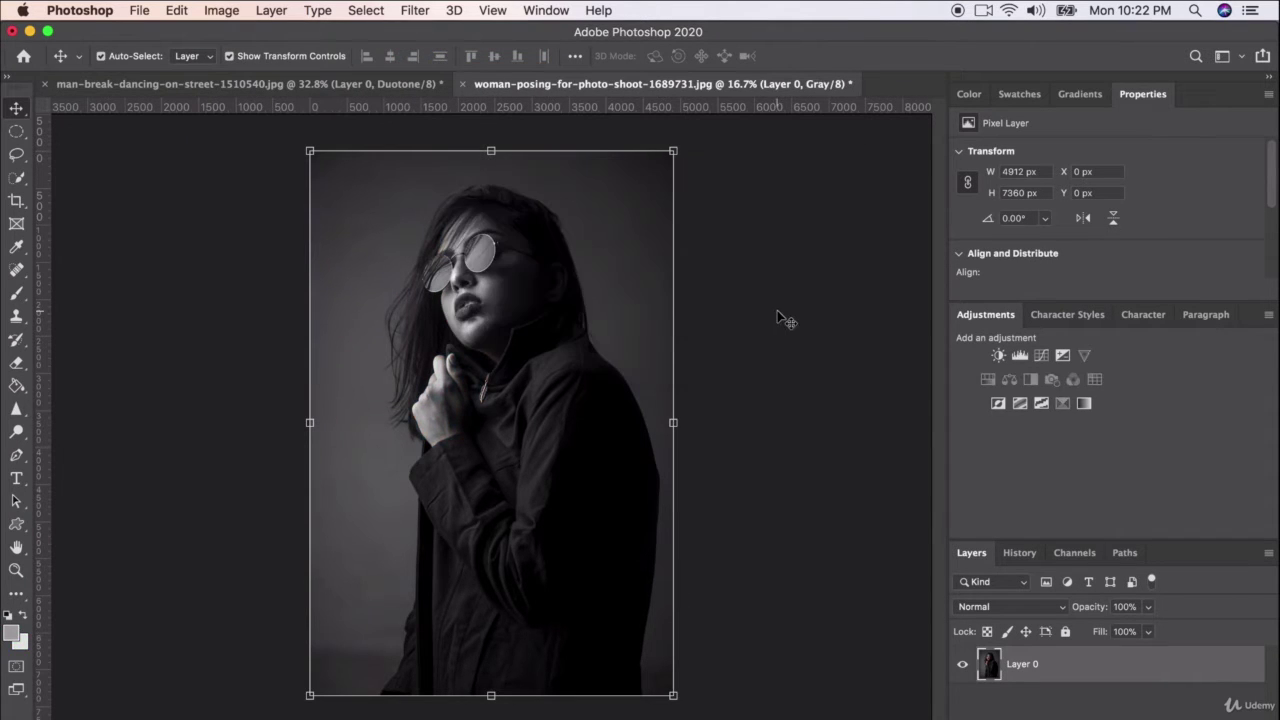
Start converting the woman portrait to Duotone mode and set Ink 2 to dark blue, #040895
click(228, 9)
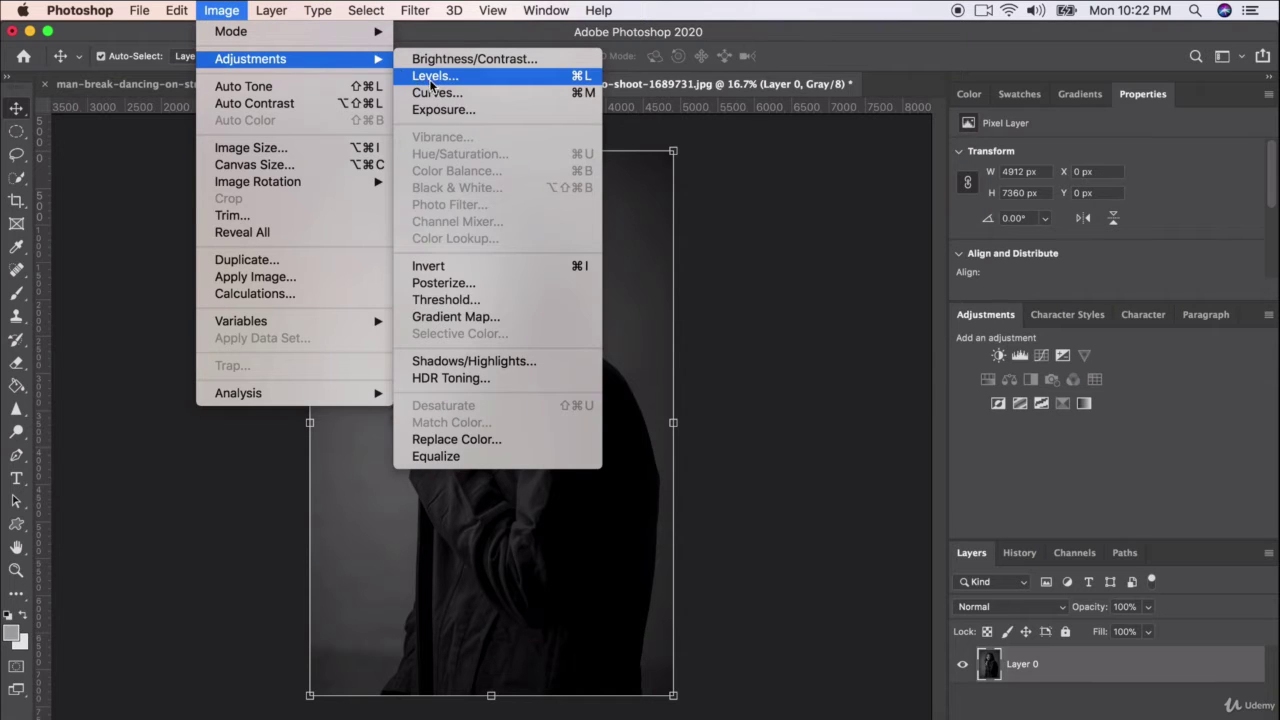
mouse_move(269, 37)
click(441, 70)
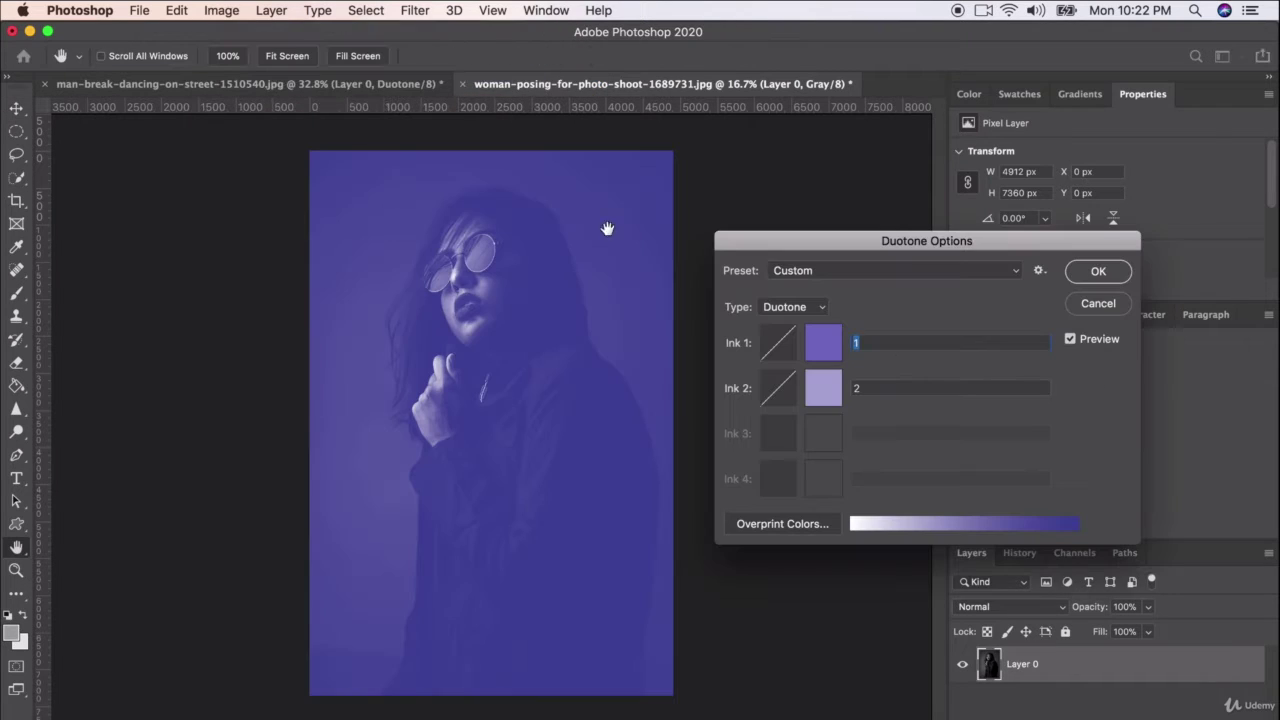
click(823, 388)
mouse_move(858, 383)
mouse_down()
mouse_move(929, 374)
mouse_move(959, 389)
mouse_up()
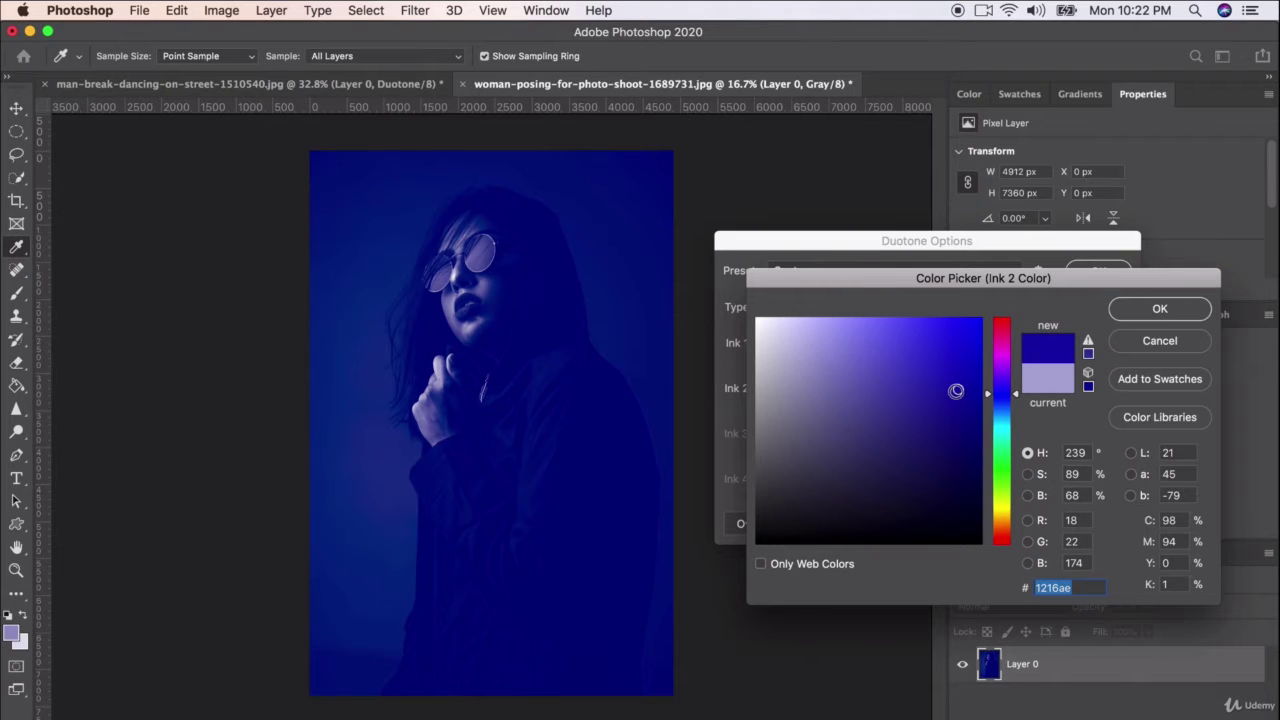
drag(959, 389, 975, 410)
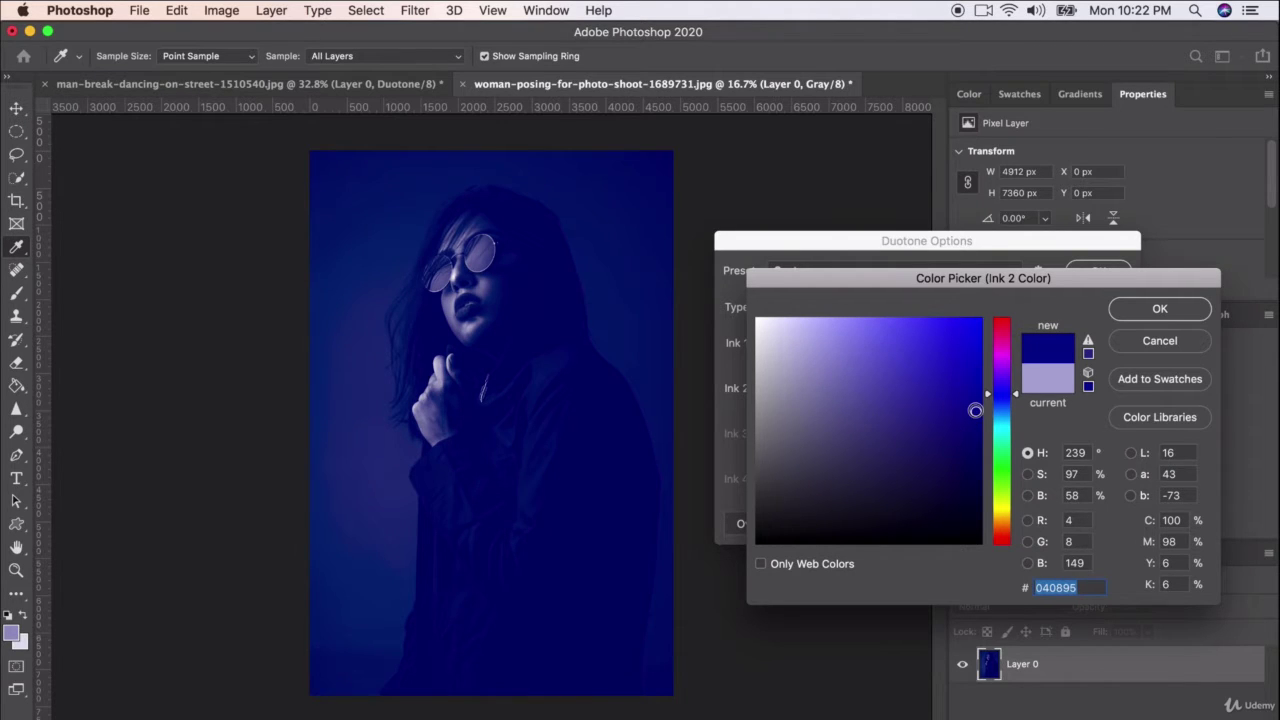
click(1155, 310)
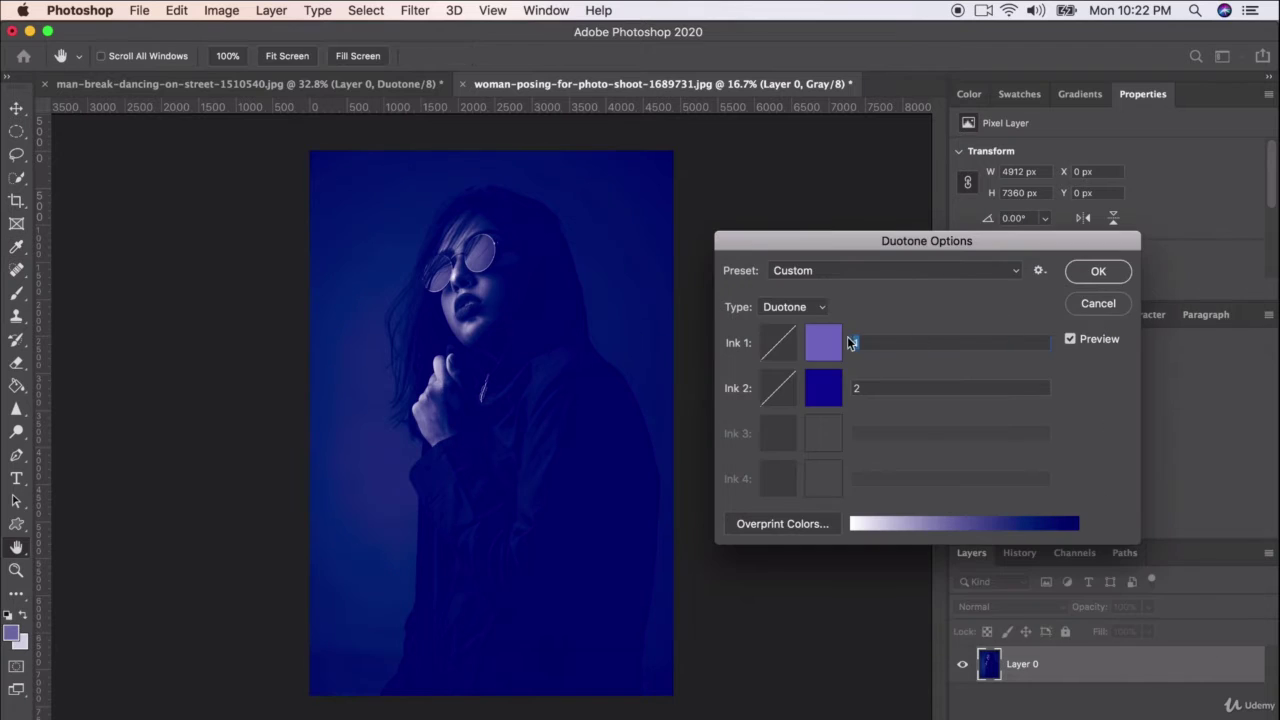
Set Ink 1 to white and apply the duotone to the woman portrait
click(828, 343)
click(829, 332)
drag(829, 332, 728, 305)
click(1156, 312)
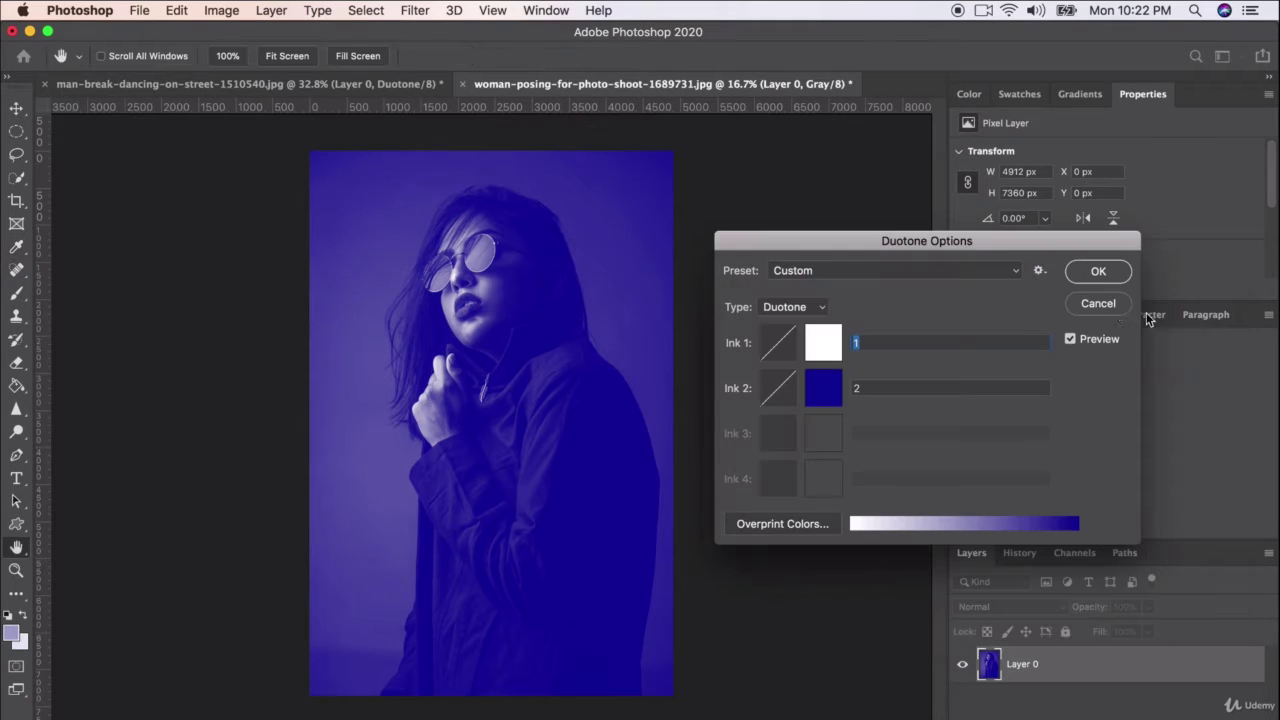
click(1085, 277)
key(v)
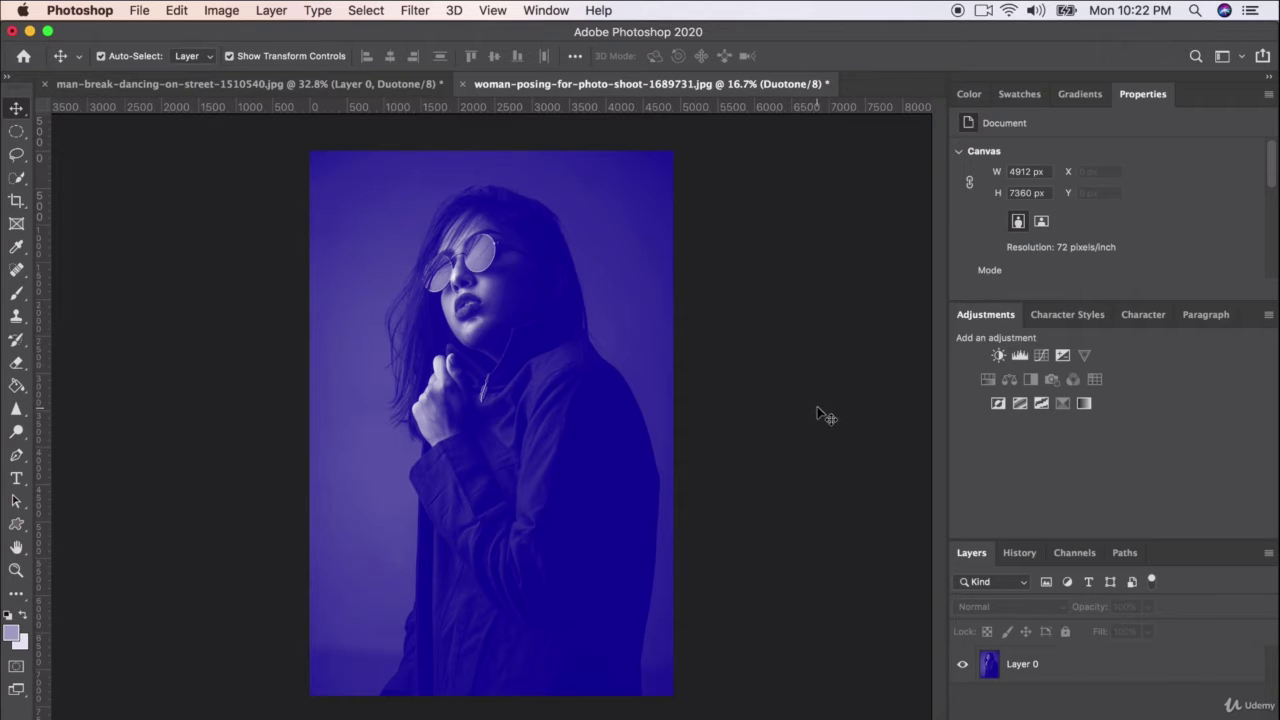
Compare the woman portrait's original snapshot with its Duotone state in the document history
click(1030, 556)
click(1022, 590)
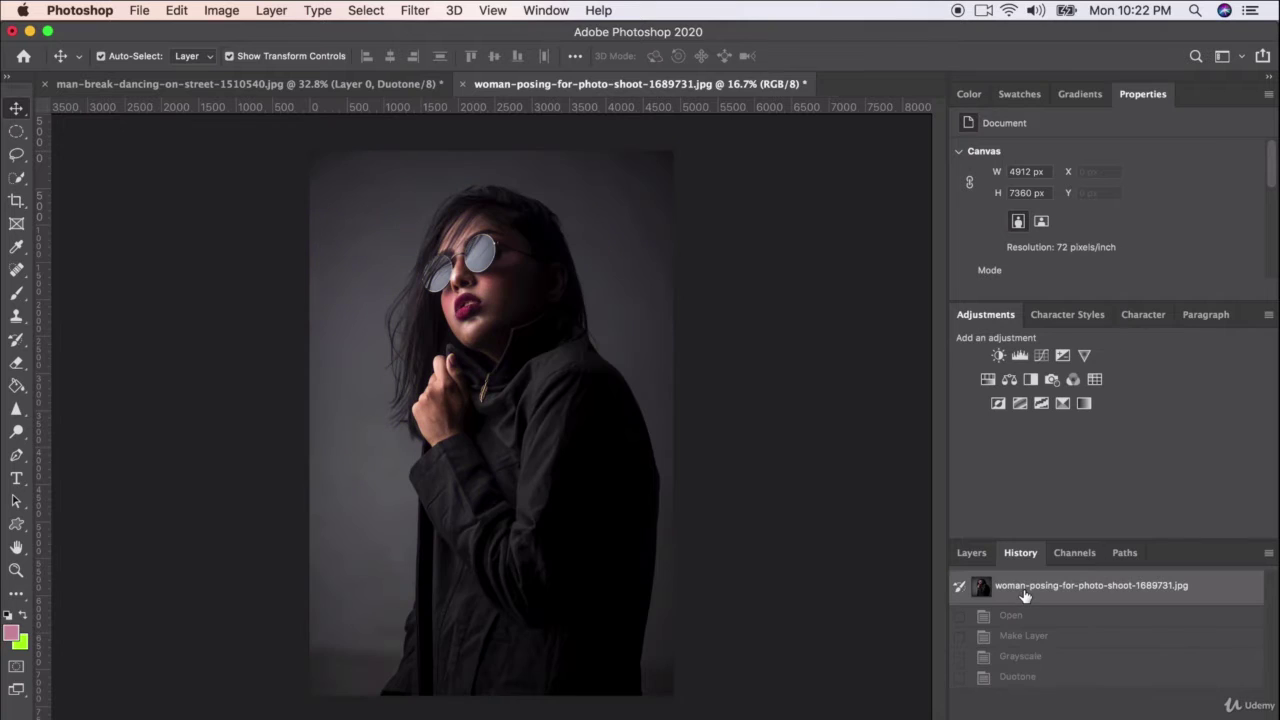
click(1015, 678)
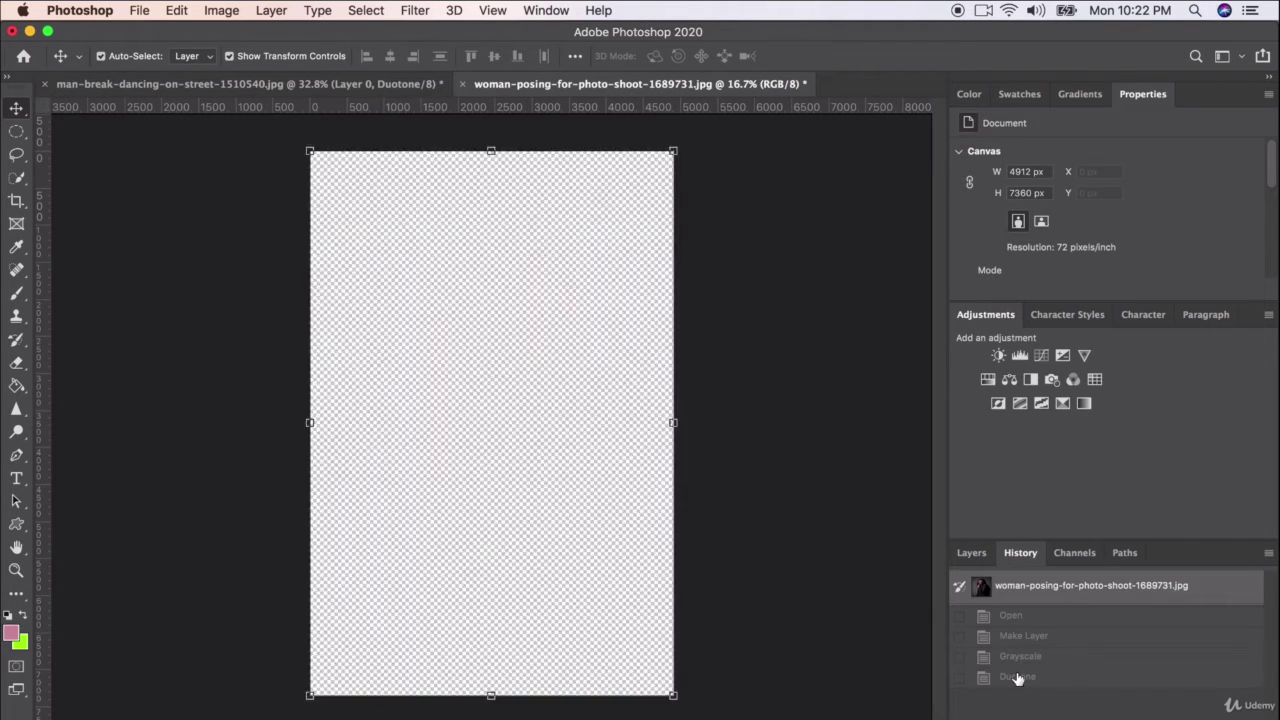
click(847, 398)
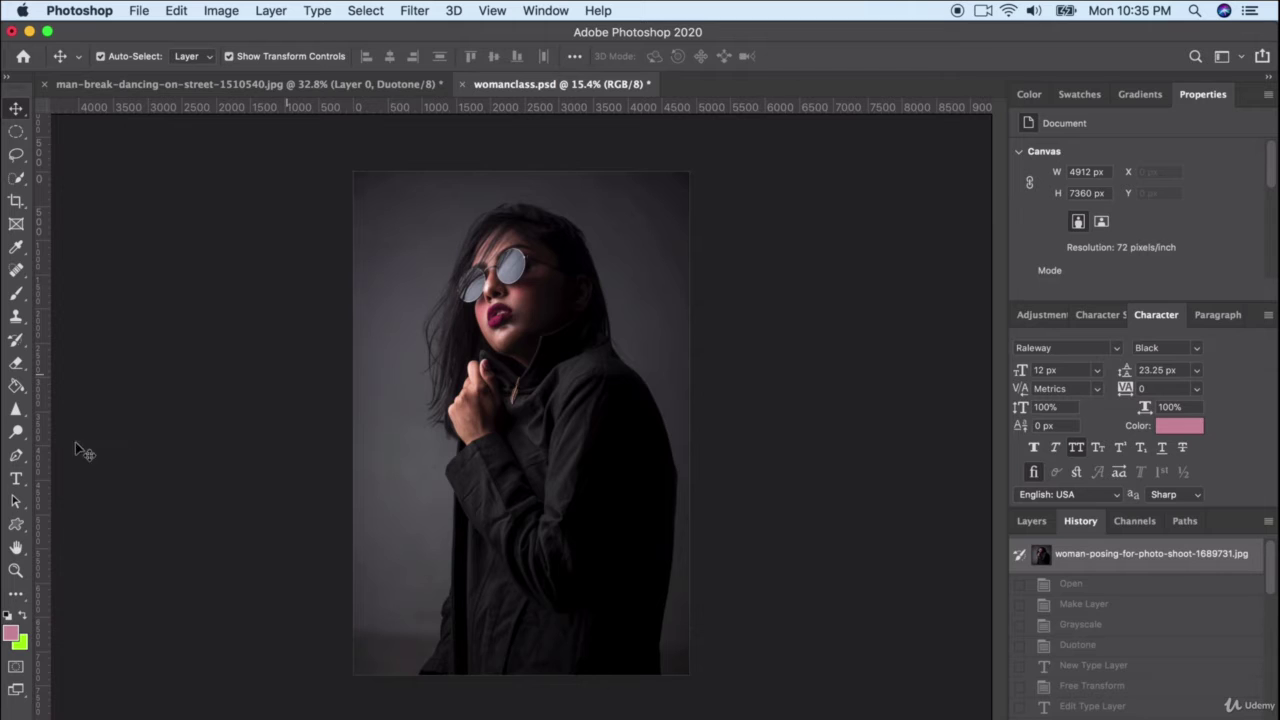
Switch to the Gradient tool and choose the white-to-orange gradient preset
click(16, 386)
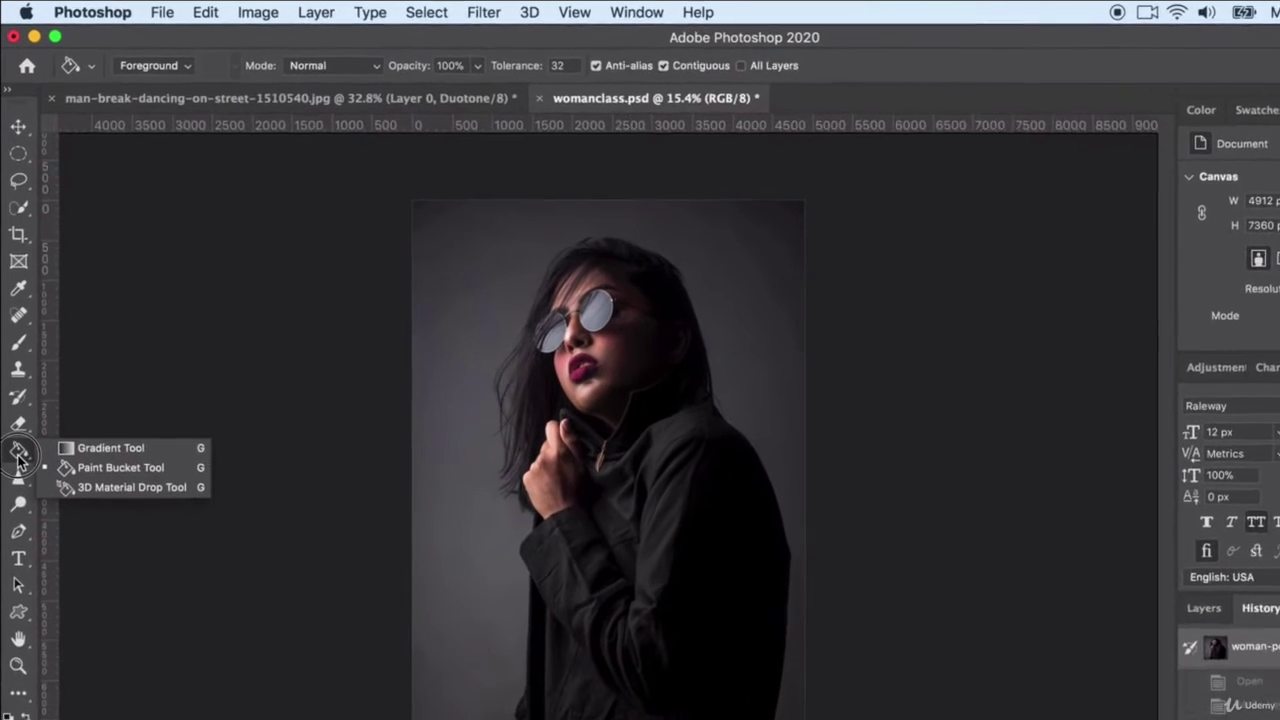
click(105, 448)
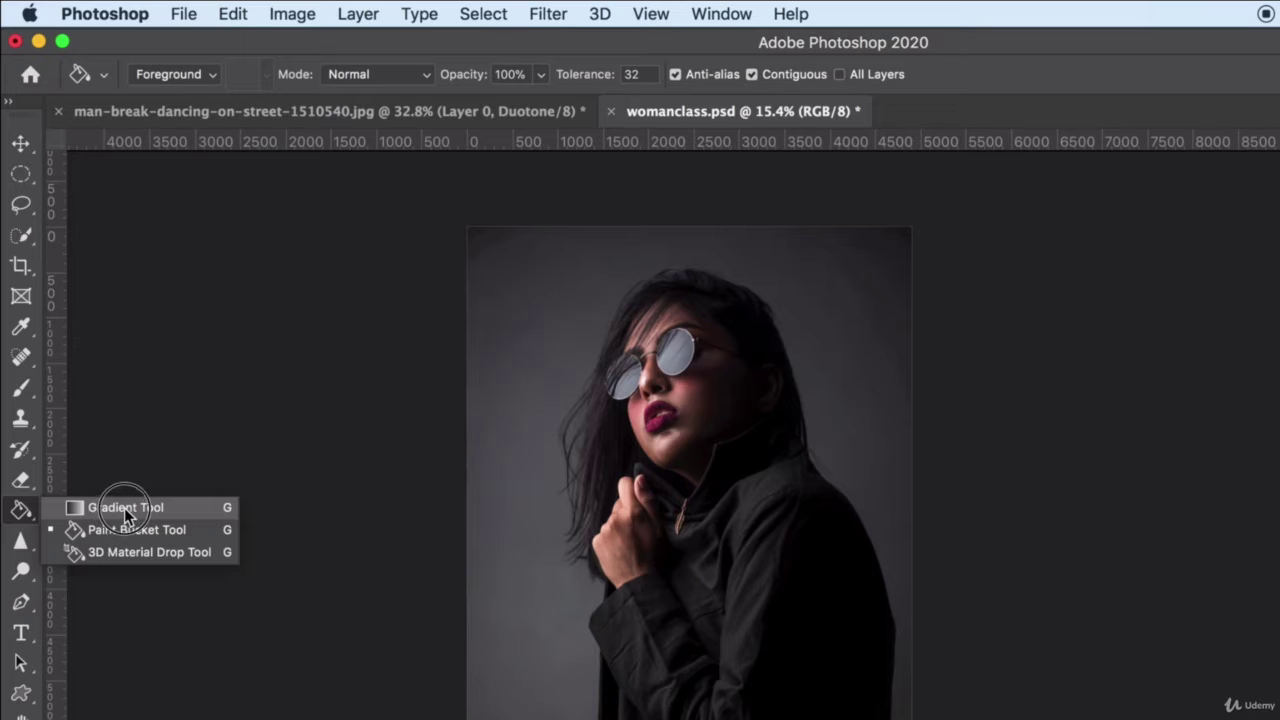
click(124, 507)
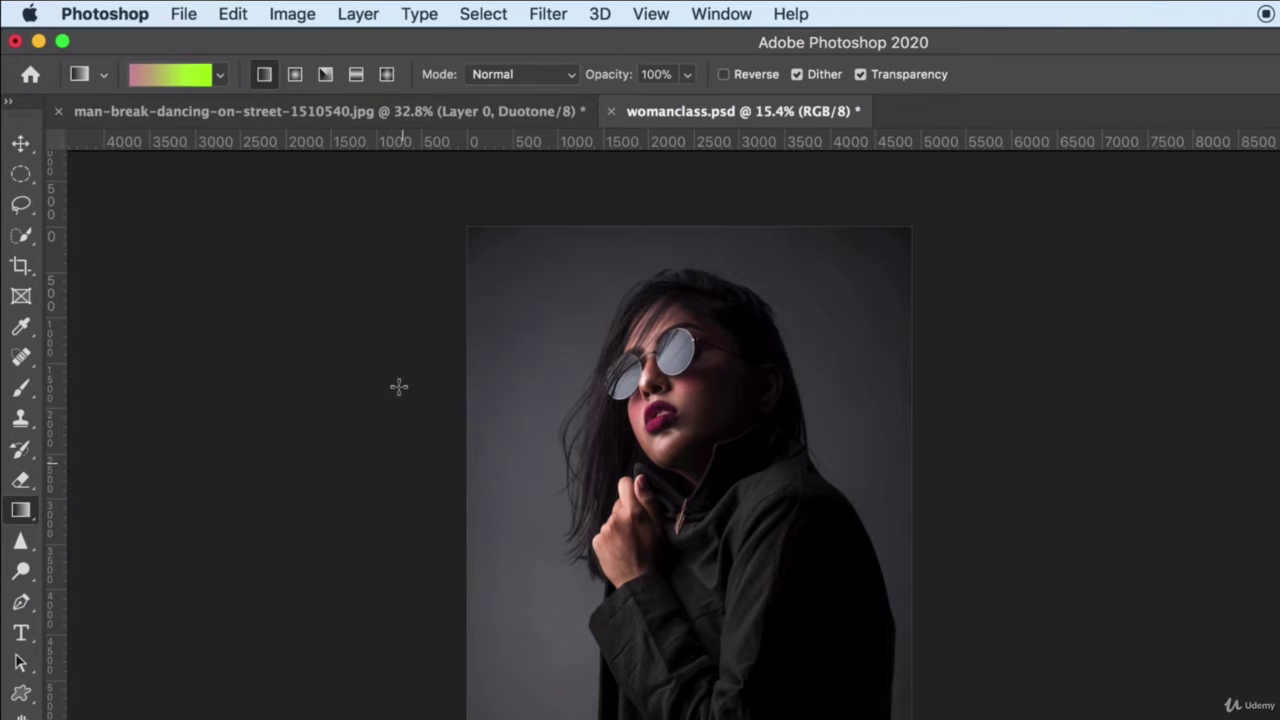
click(221, 77)
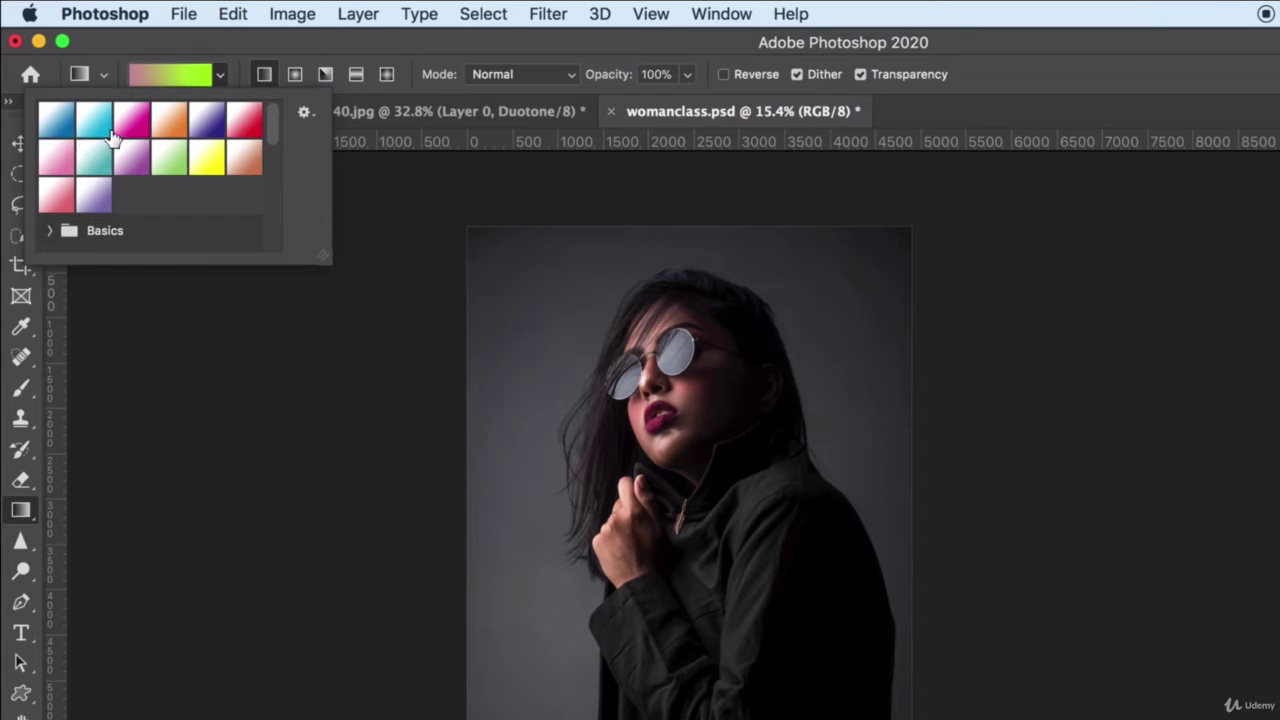
click(168, 128)
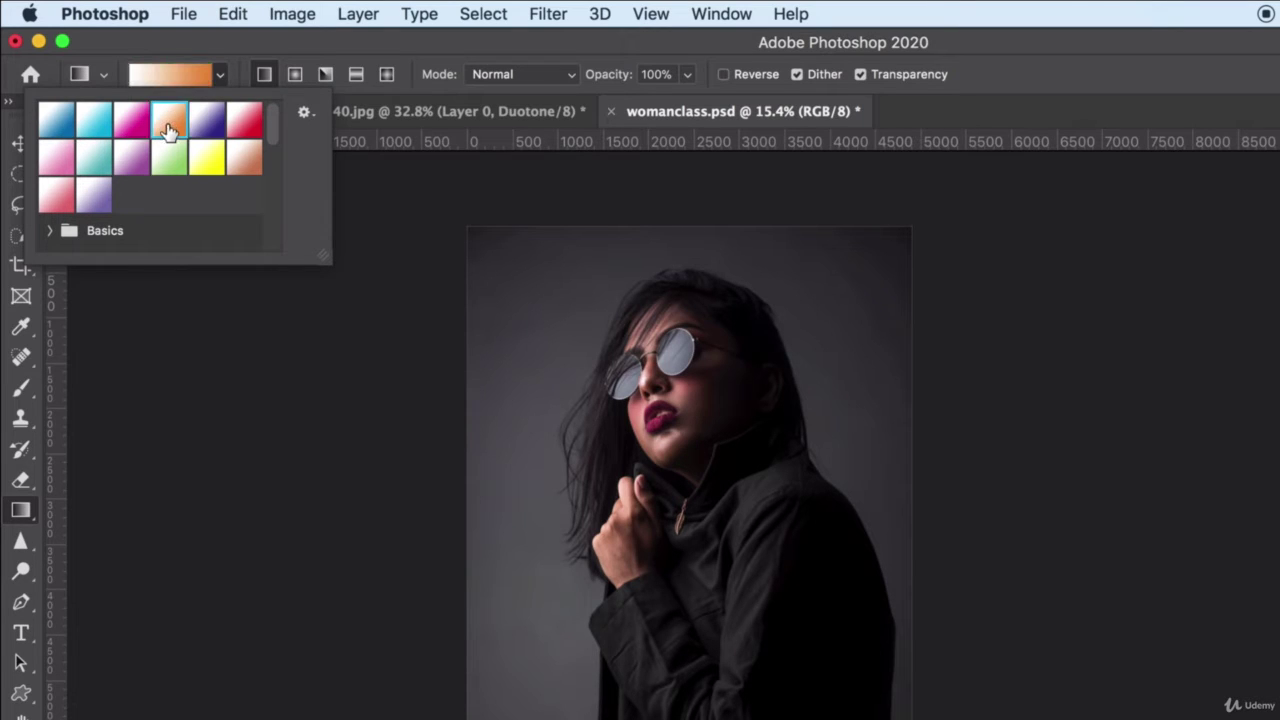
double_click(167, 127)
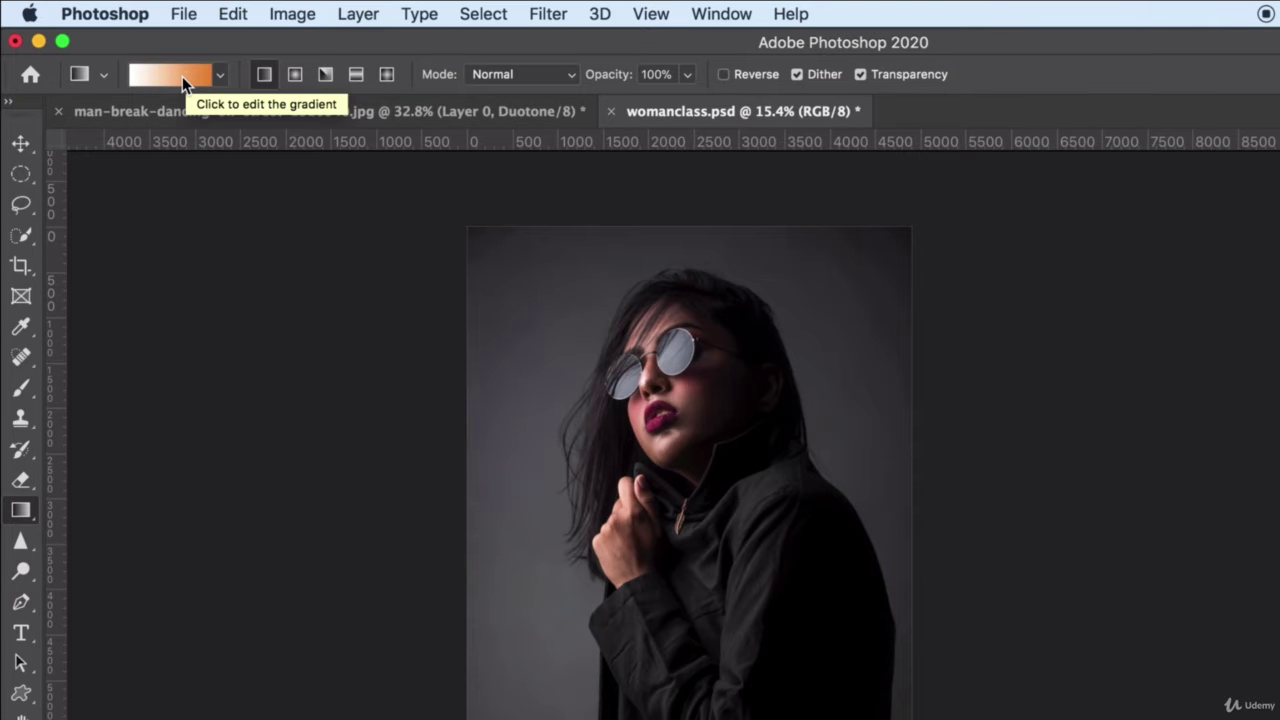
Edit the orange gradient, adding color stops at 64% and 36%, and color the 36% stop dark red
click(184, 77)
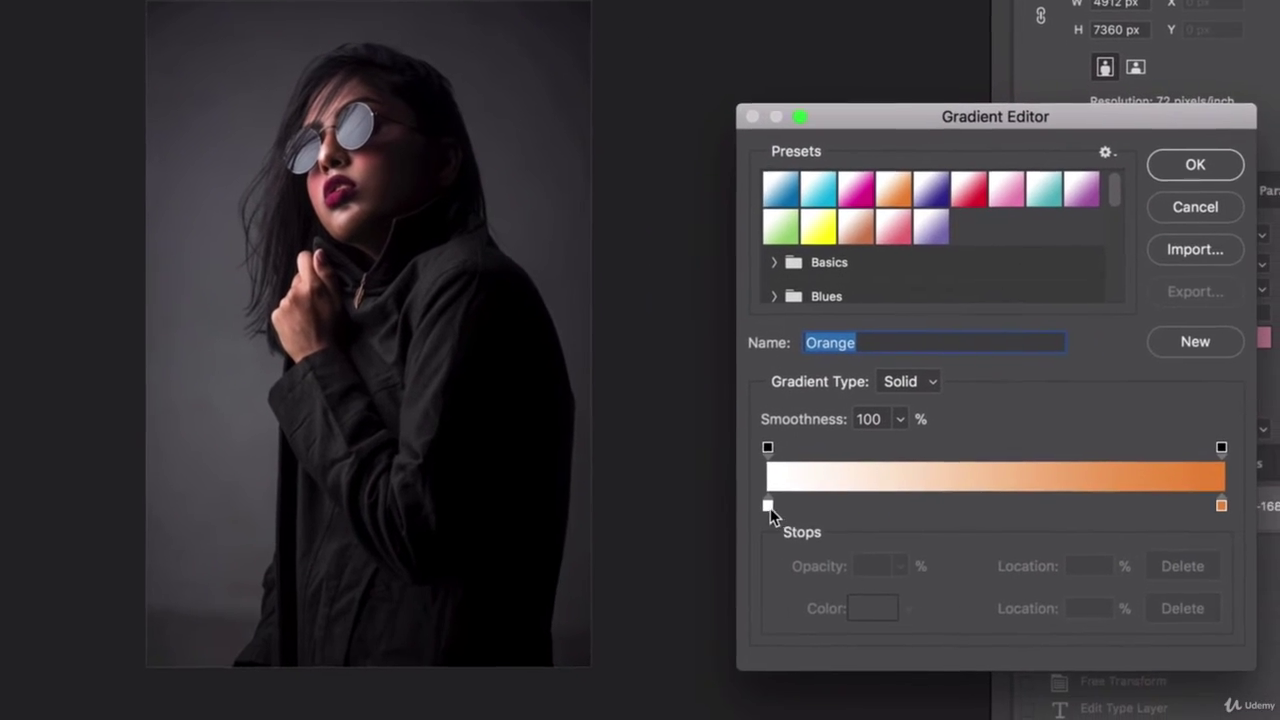
drag(1053, 706, 1136, 710)
drag(847, 502, 763, 505)
click(1057, 500)
click(927, 501)
double_click(927, 501)
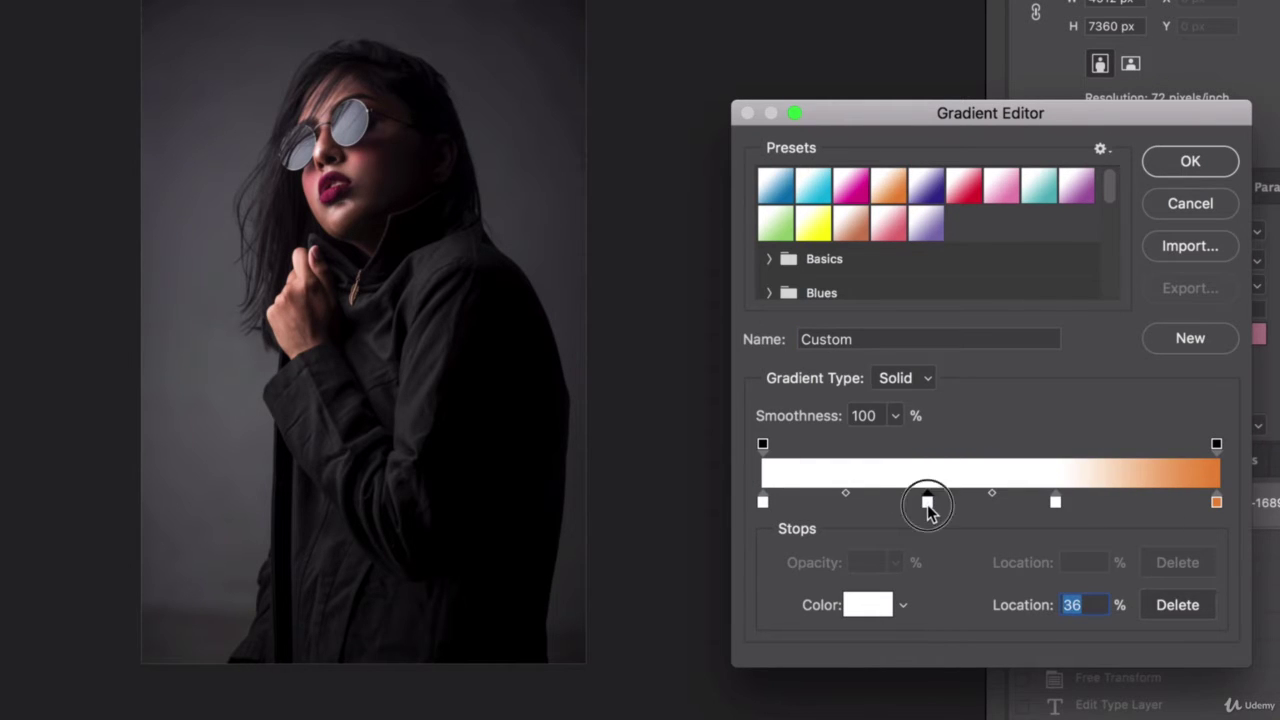
text(c92525)
click(1207, 179)
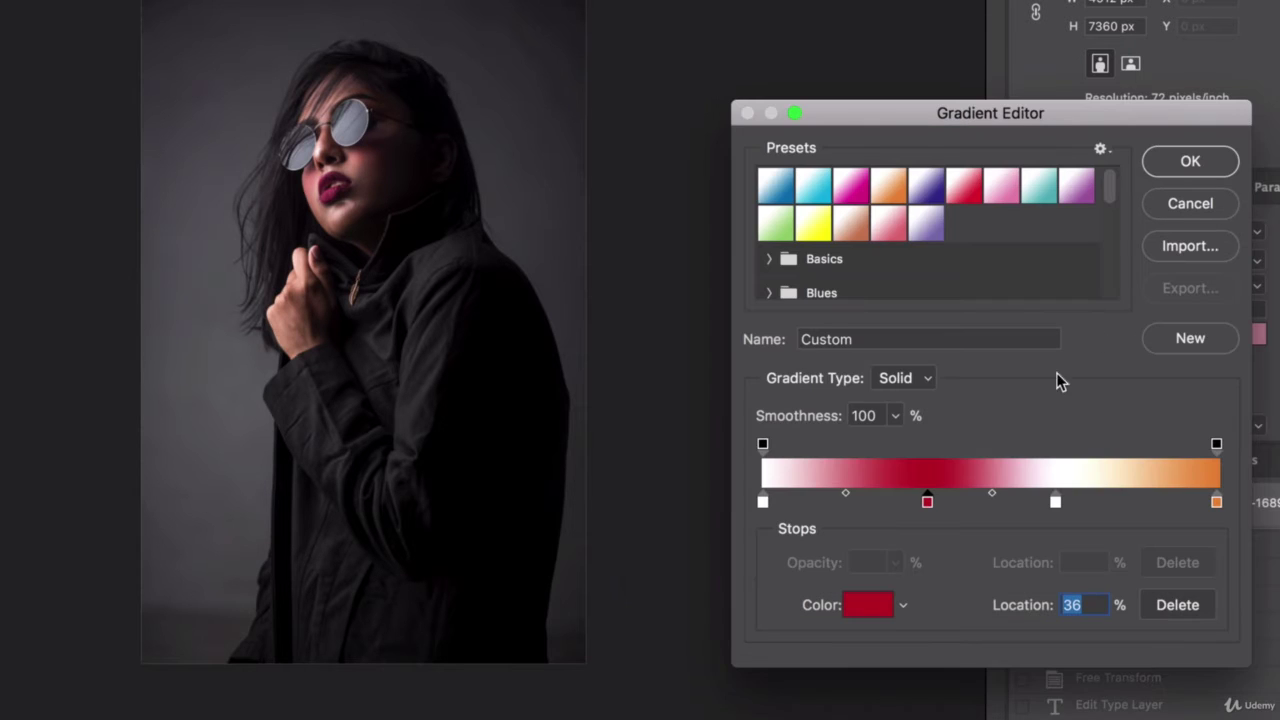
Set the gradient's 64% stop to pinkish red, #f95d5d
click(1057, 501)
double_click(1057, 501)
key(super+v)
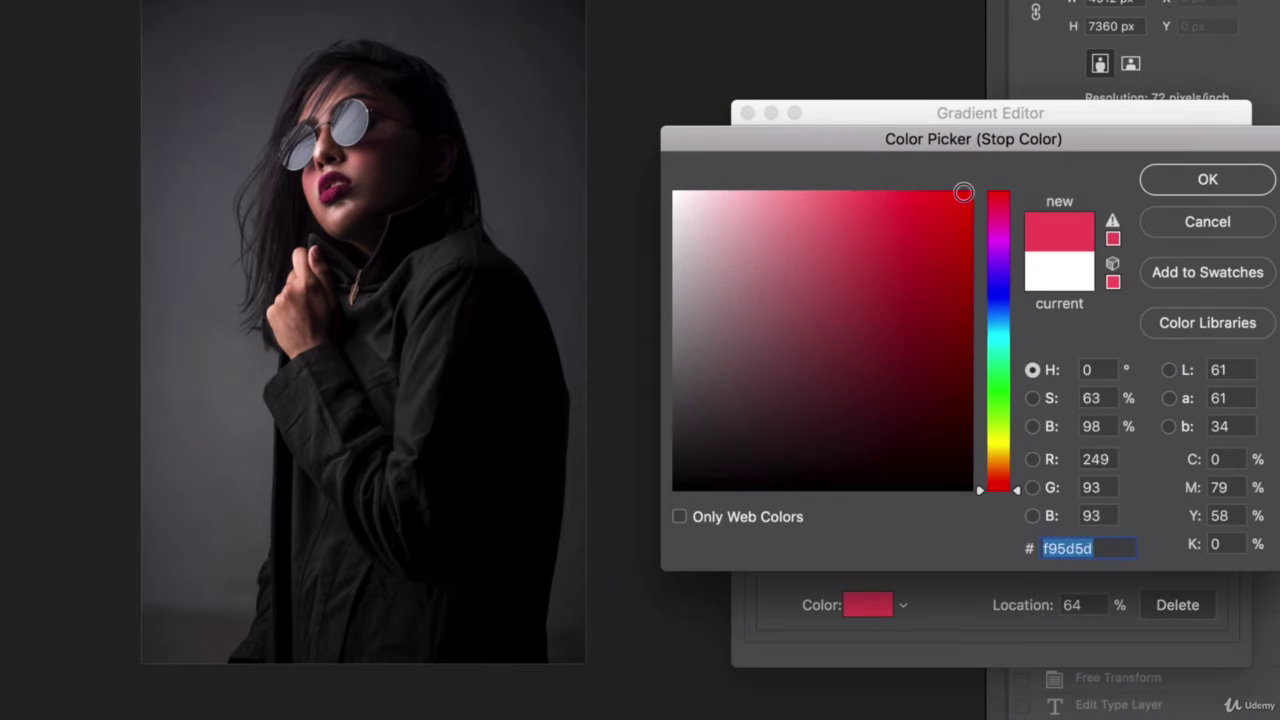
click(1185, 180)
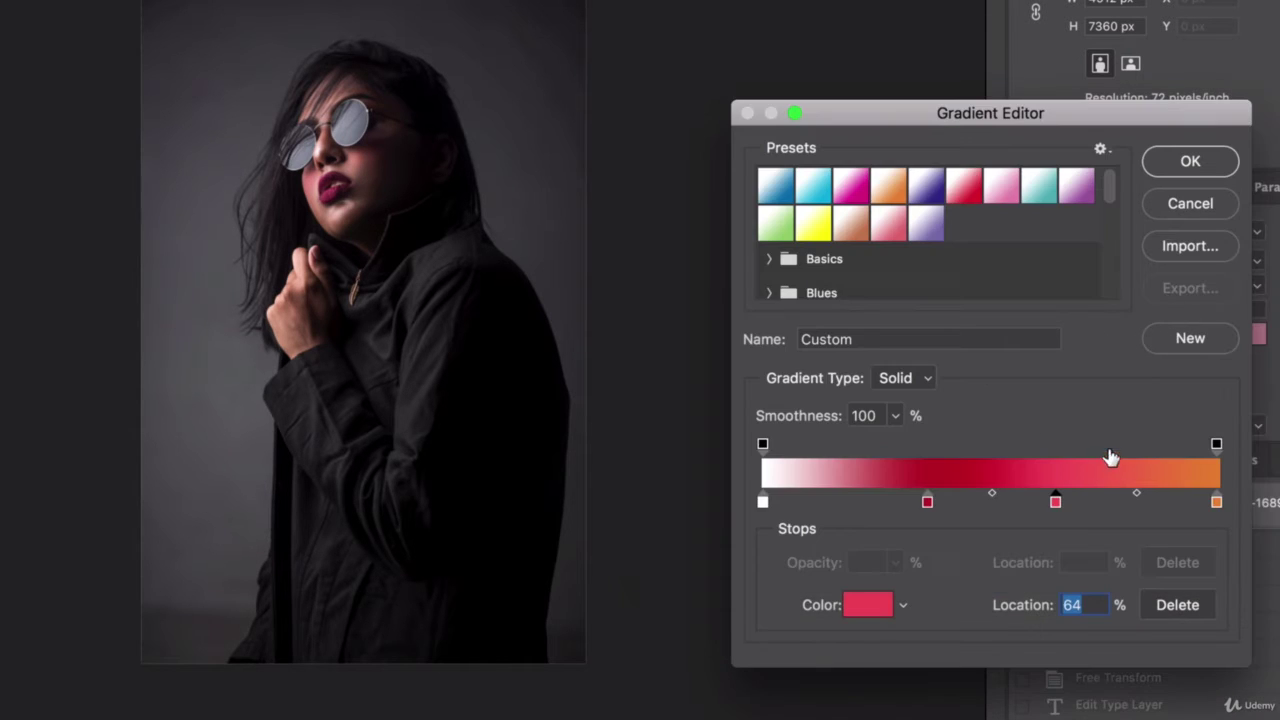
Change the gradient's starting stop at 0% to a golden yellow
double_click(763, 502)
click(999, 457)
drag(818, 246, 844, 225)
click(1208, 180)
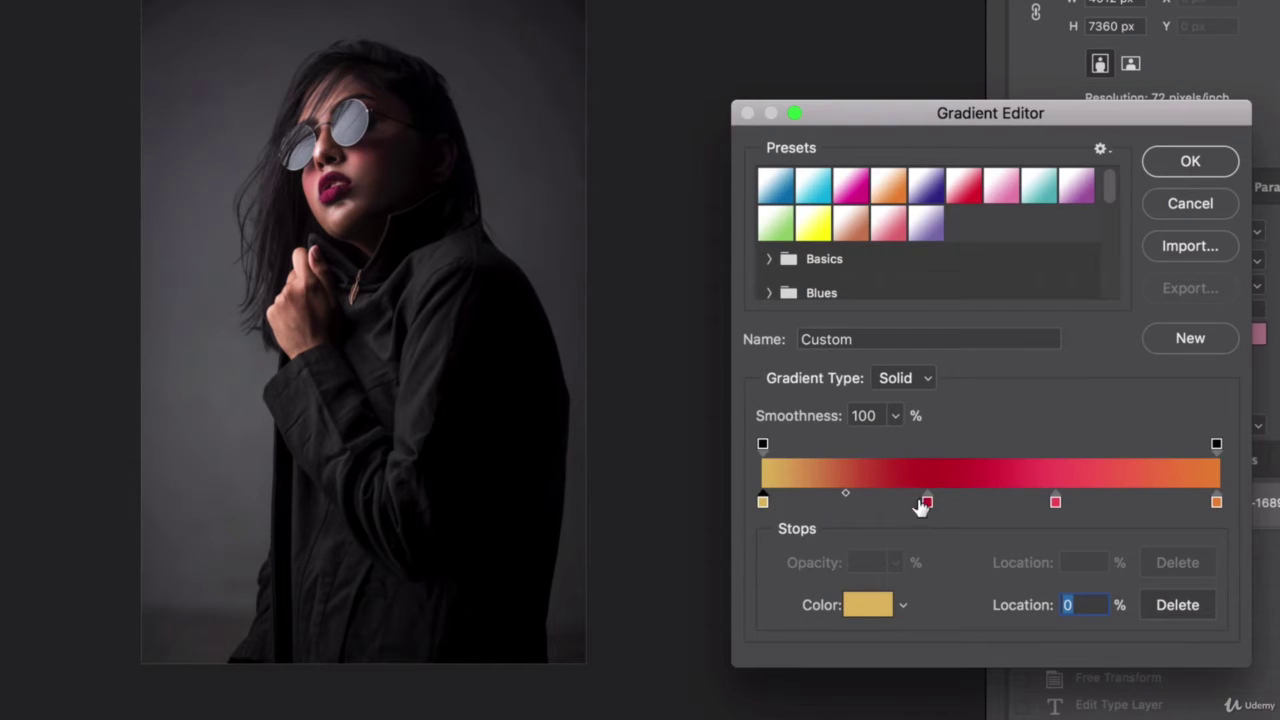
Recolor the dark red gradient stop to crimson and move it to 27%
click(926, 501)
click(857, 610)
click(874, 211)
click(1194, 189)
drag(928, 501, 885, 503)
Expand the Purples preset group and enlarge the Gradient Editor to show more presets
drag(1104, 186, 1110, 212)
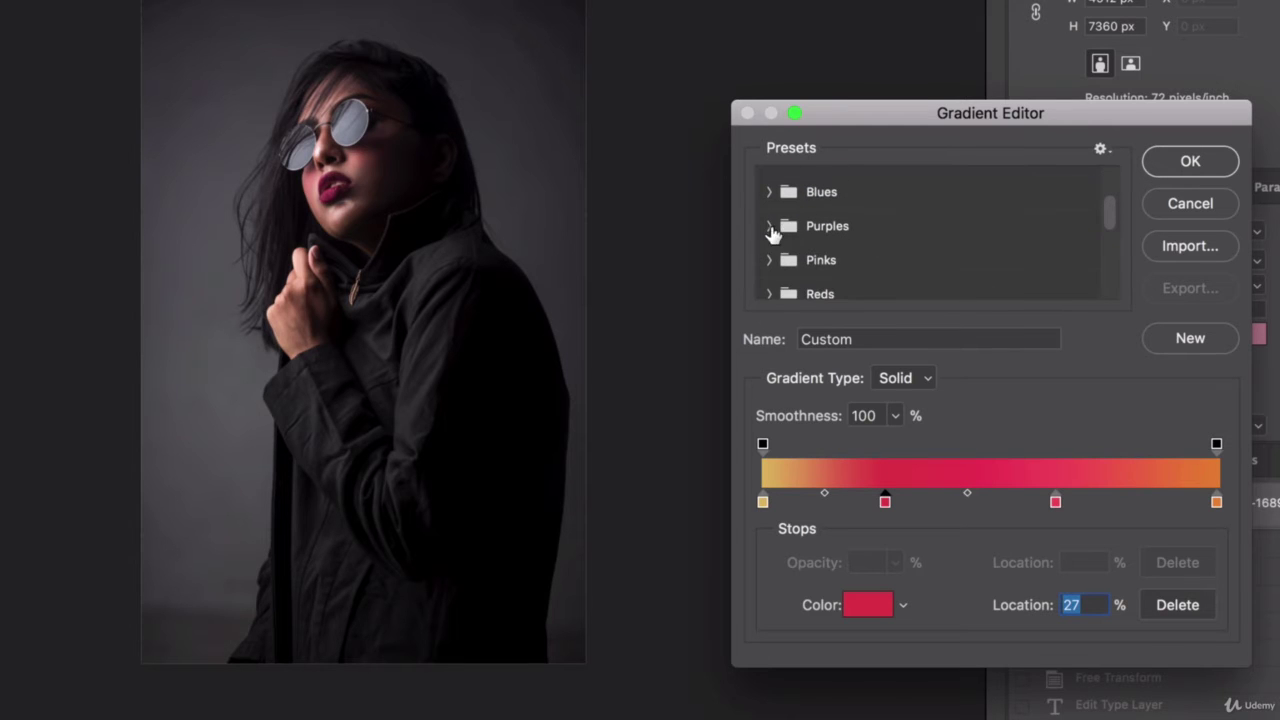
click(772, 230)
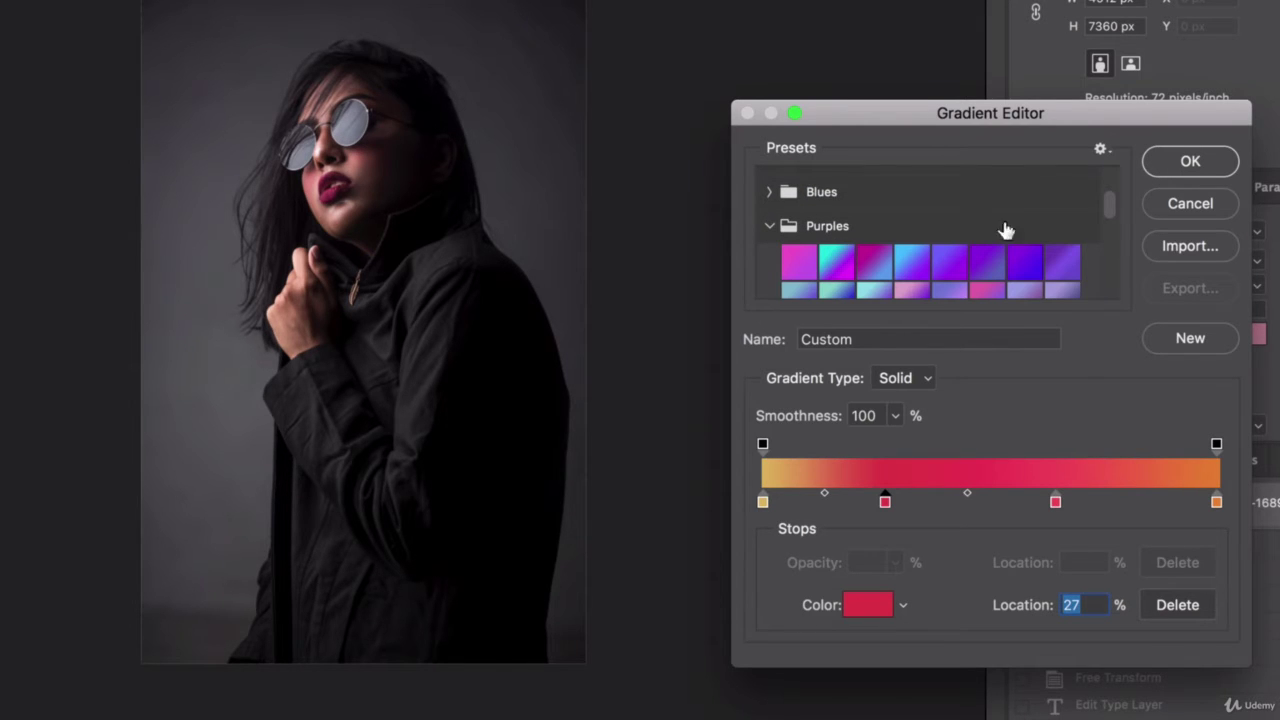
drag(1006, 121, 815, 14)
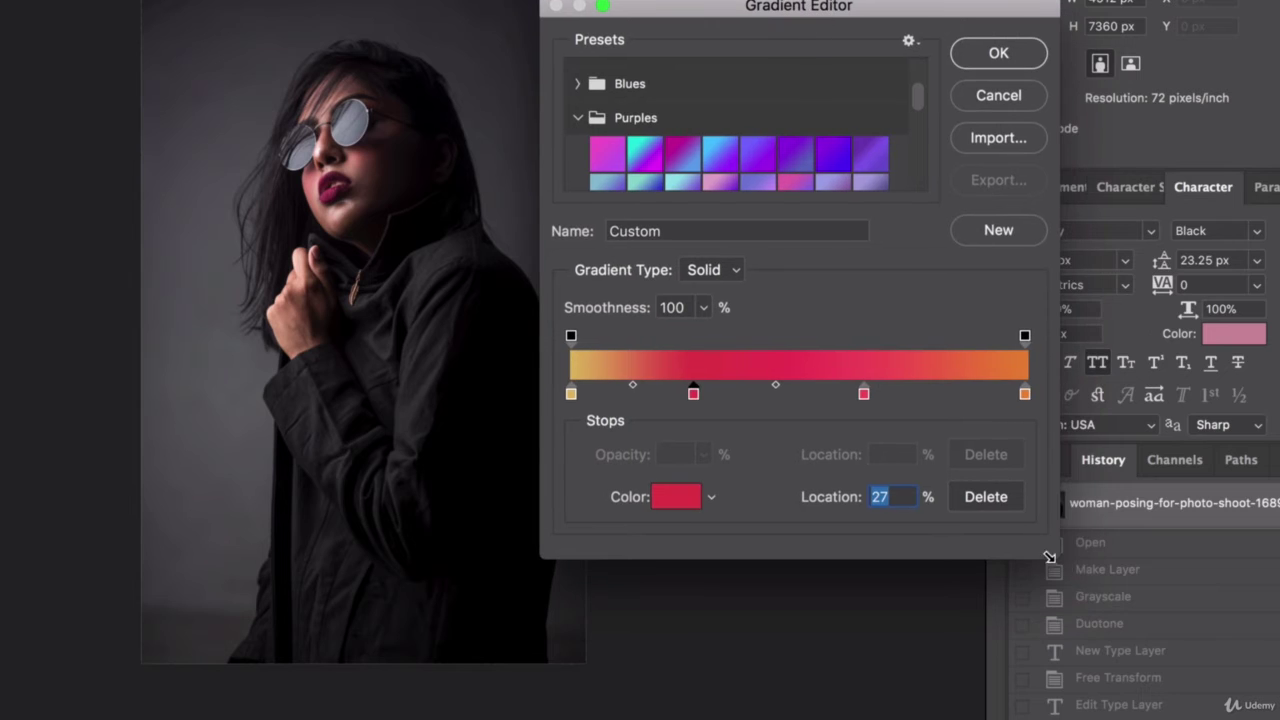
drag(1066, 581, 1279, 719)
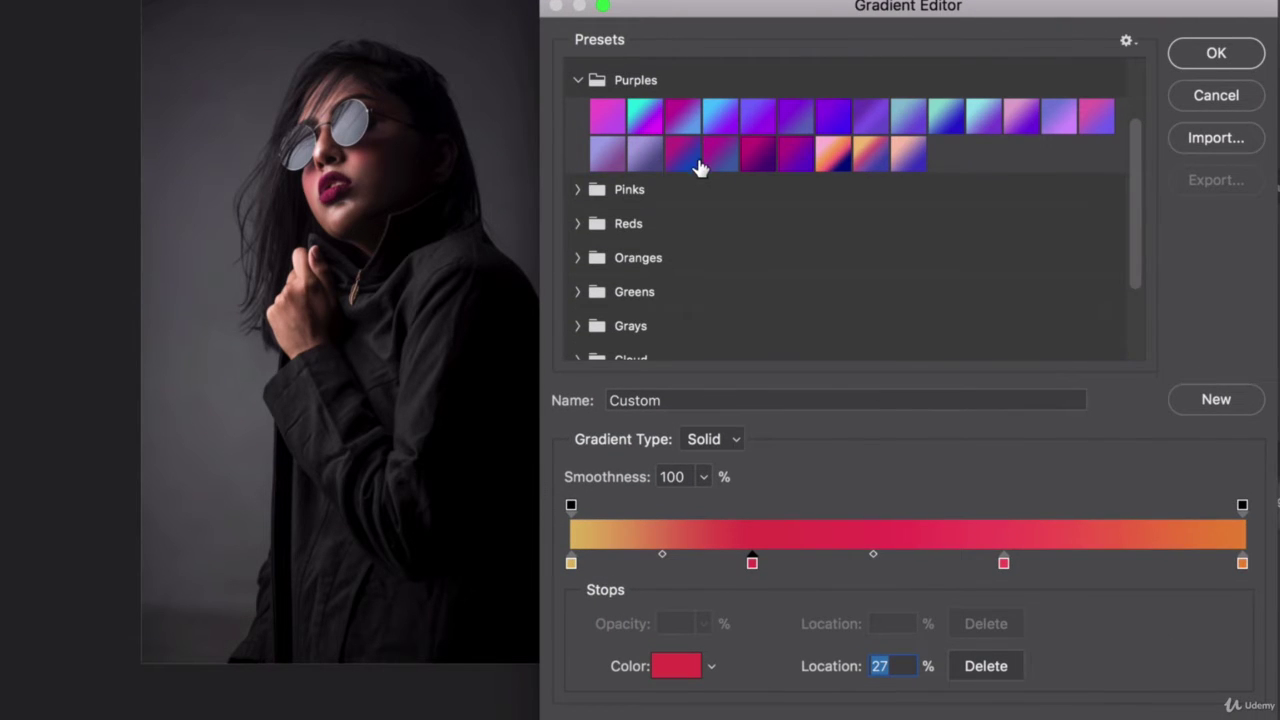
Try the Purple_03, Purple_05 and Purple_20 gradient presets
scroll(690, 157, up, 3)
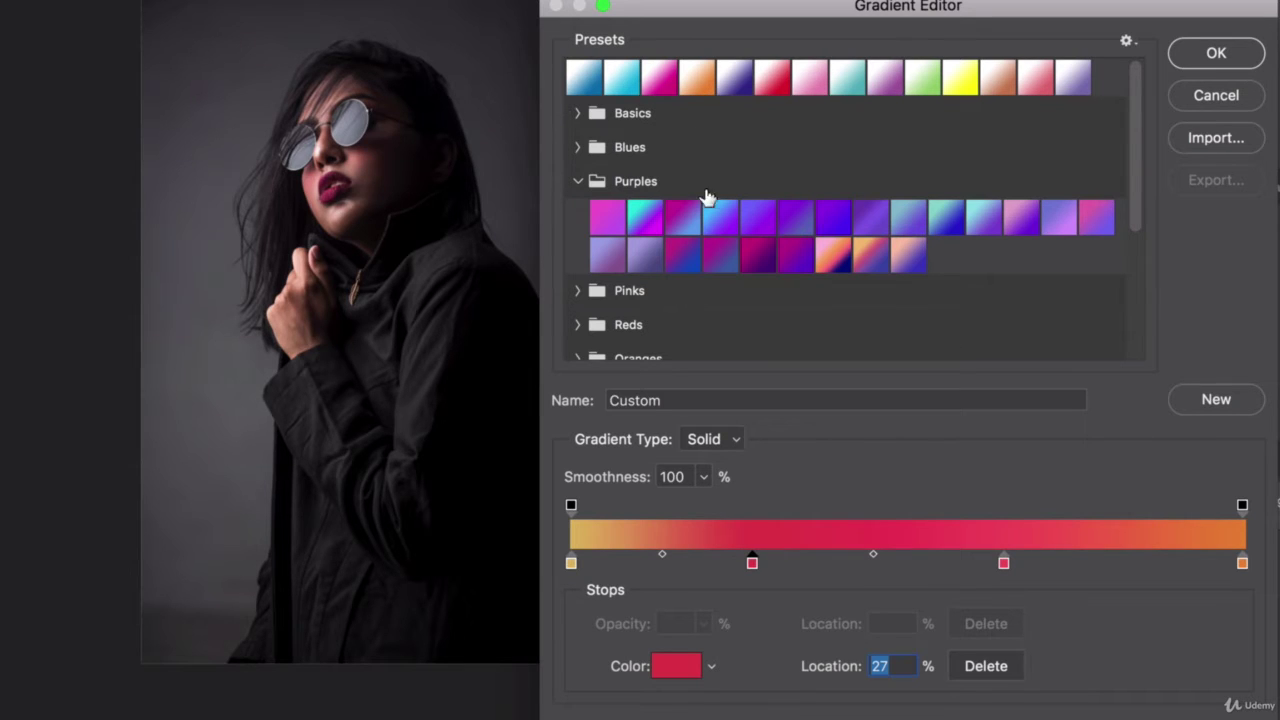
click(685, 220)
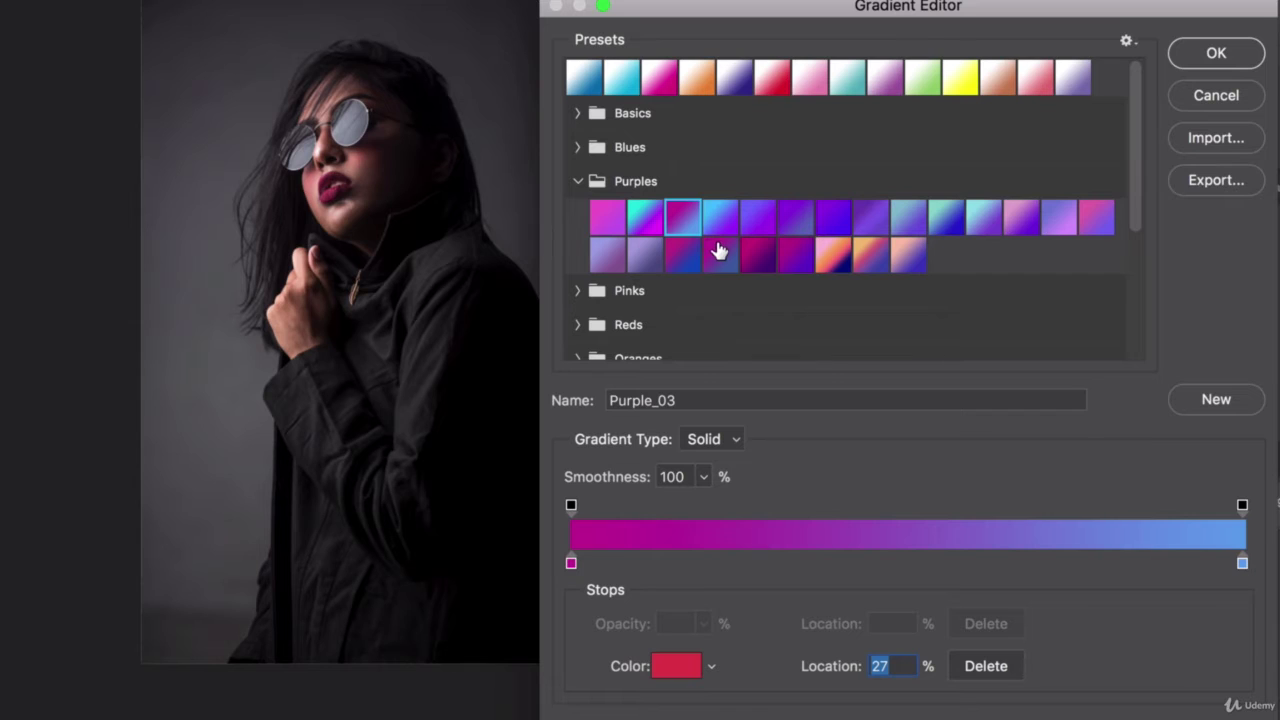
click(773, 223)
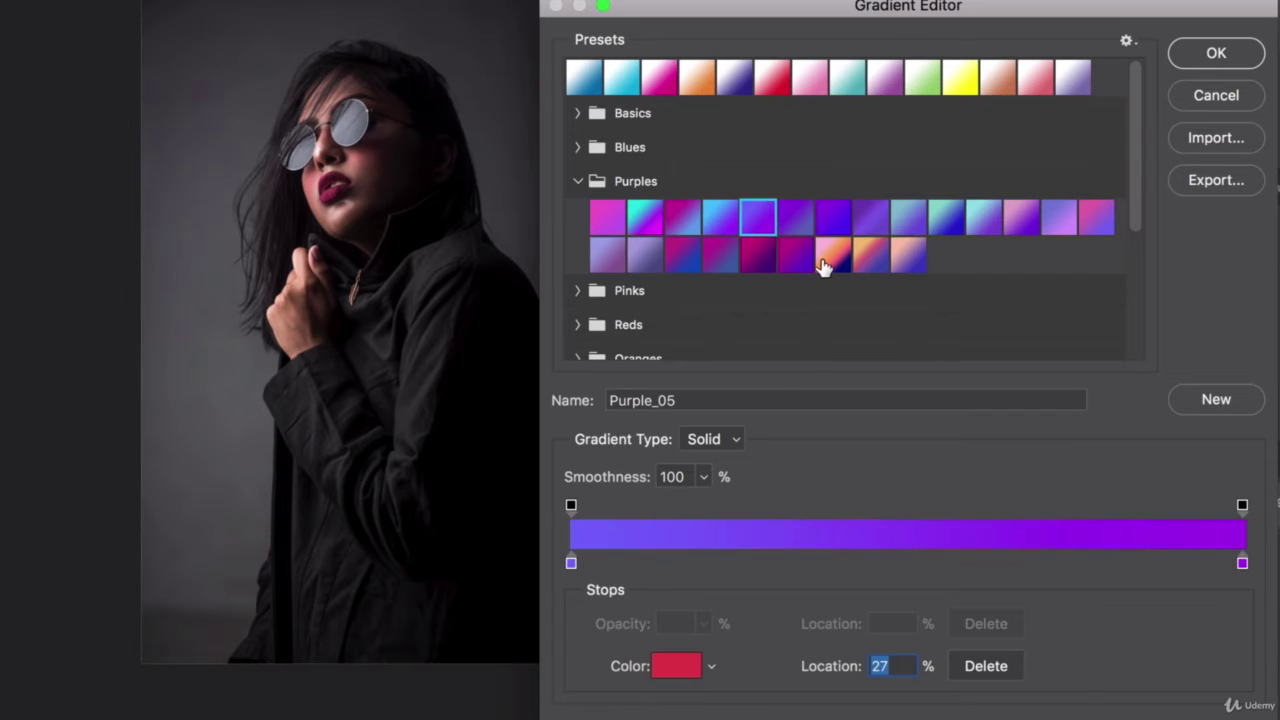
click(805, 258)
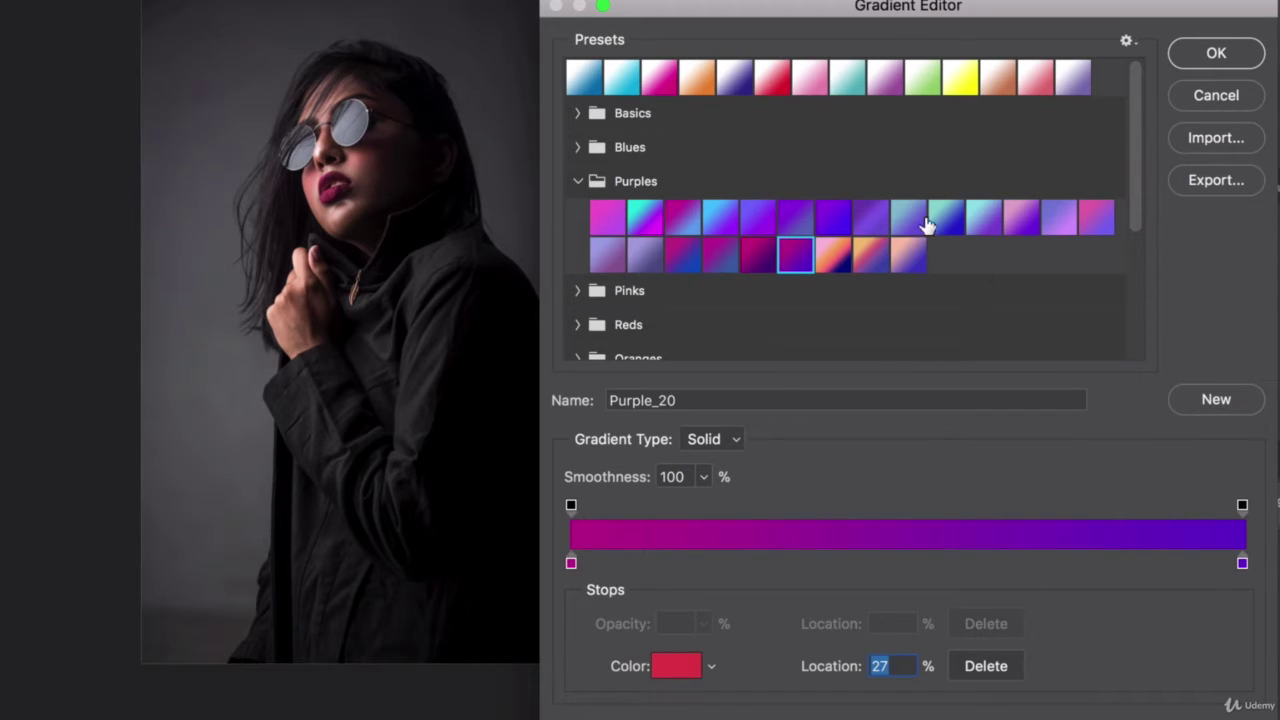
Expand the Pinks preset group and try the Pink_16 gradient
click(580, 291)
scroll(600, 307, down, 2)
click(648, 292)
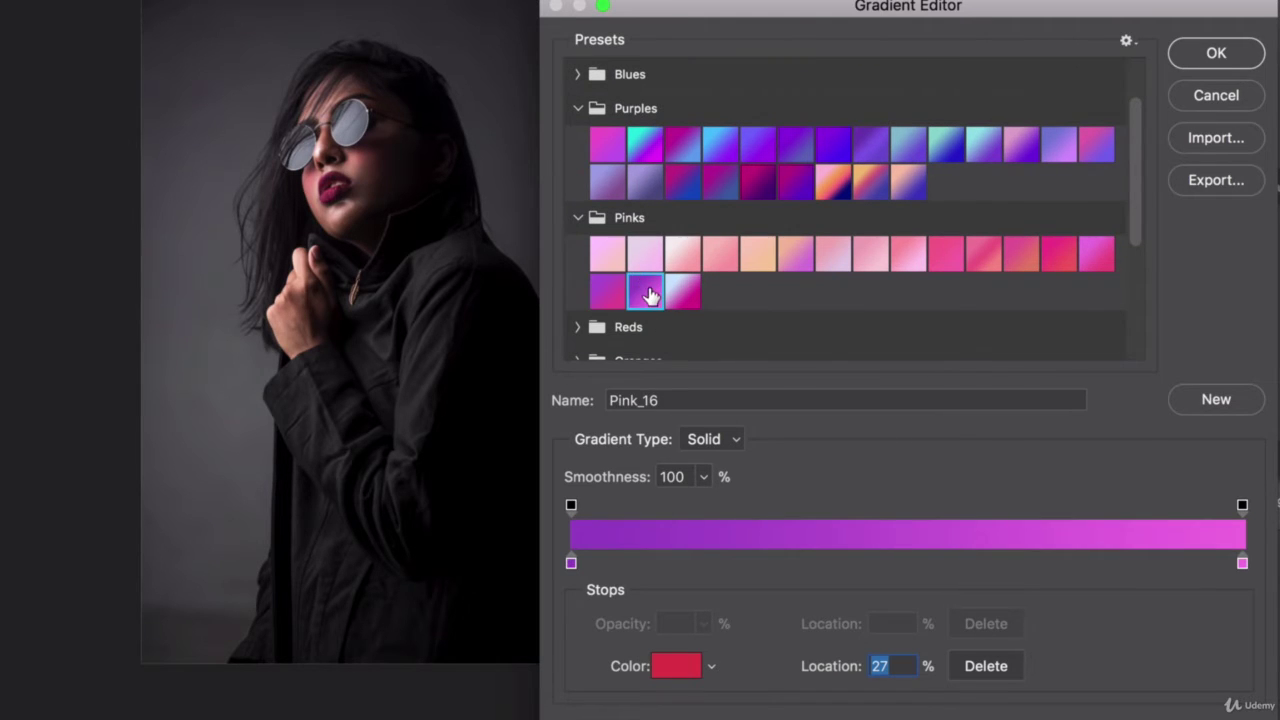
scroll(714, 220, down, 1)
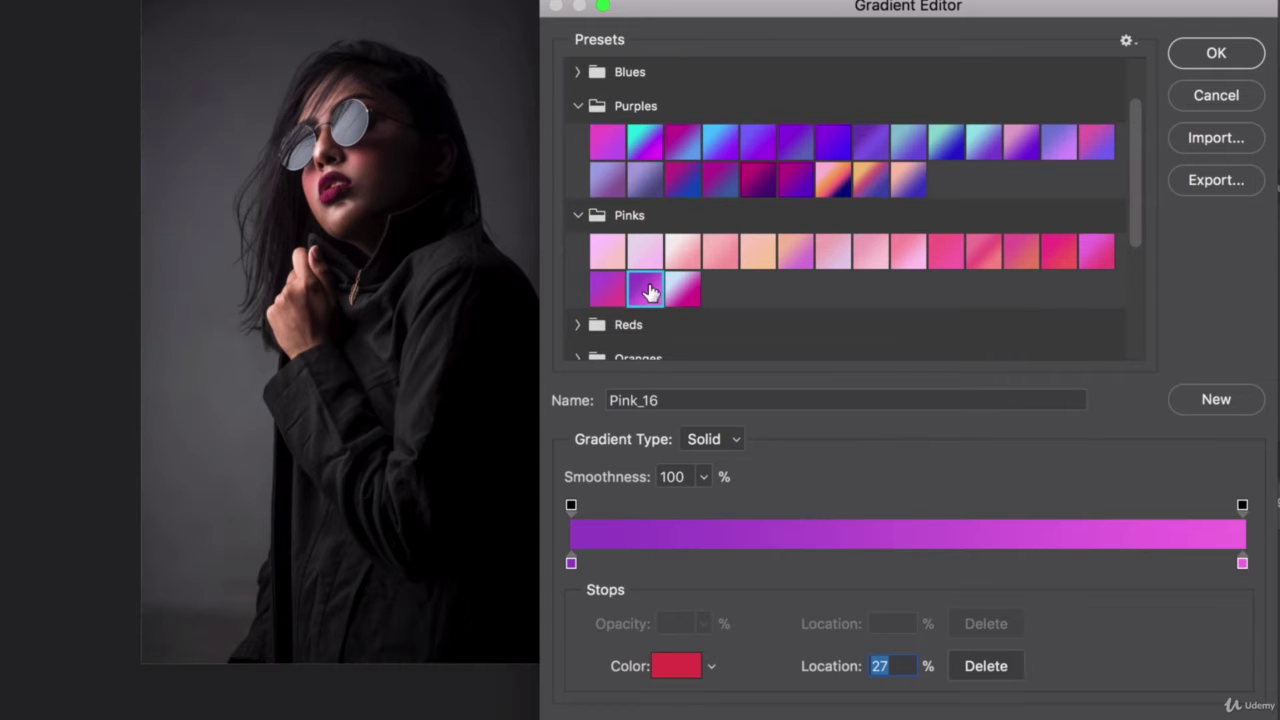
Apply the Purple_19 preset as the Gradient tool's gradient and show the woman portrait's layers
click(759, 181)
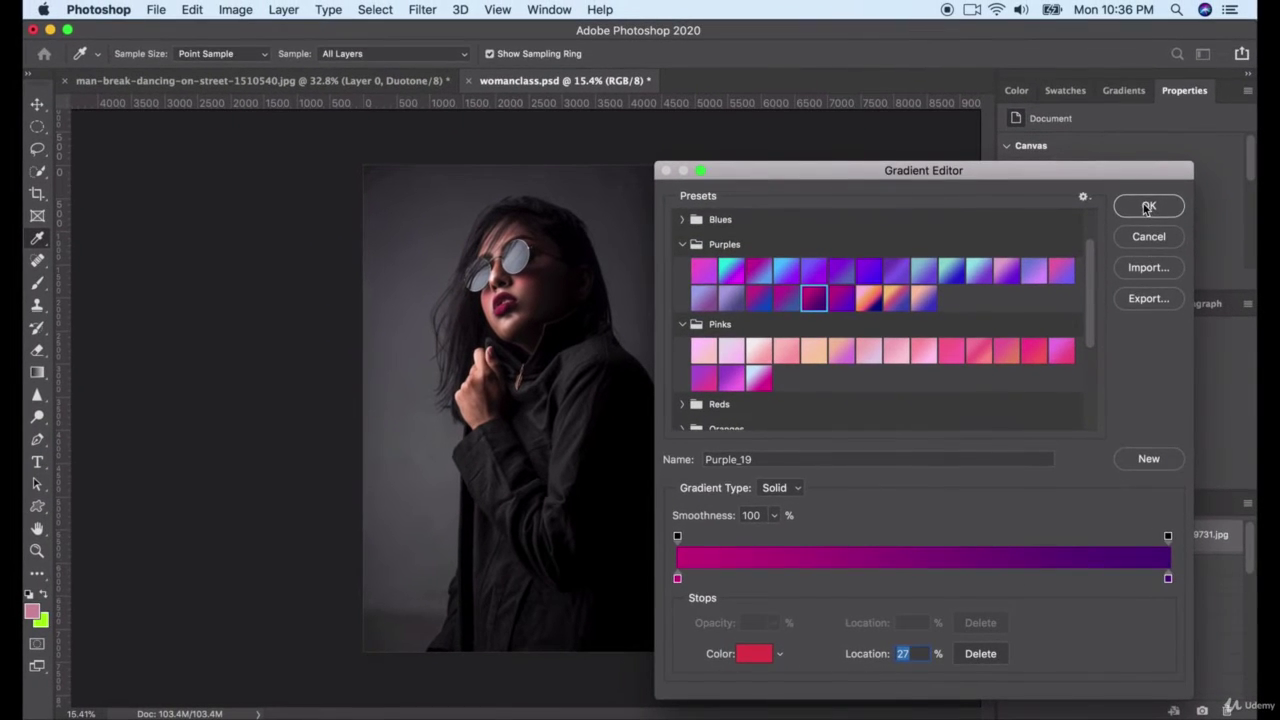
click(1149, 206)
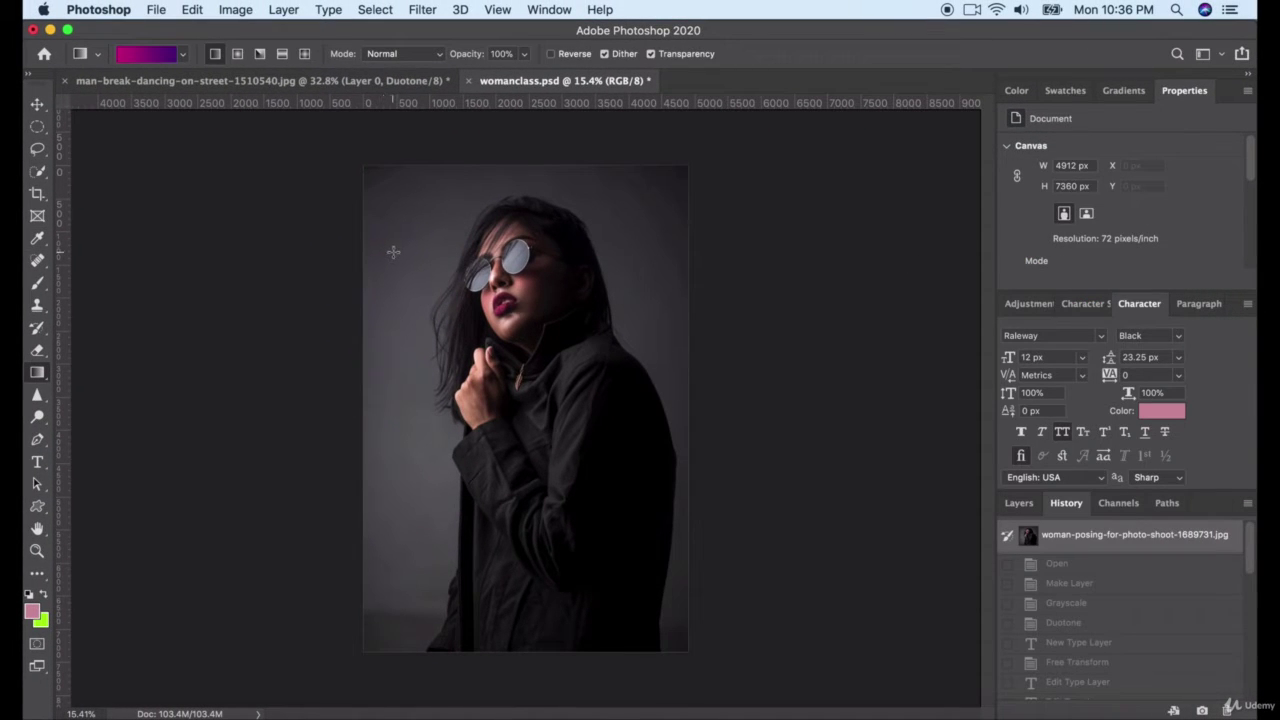
drag(381, 221, 420, 253)
click(1019, 503)
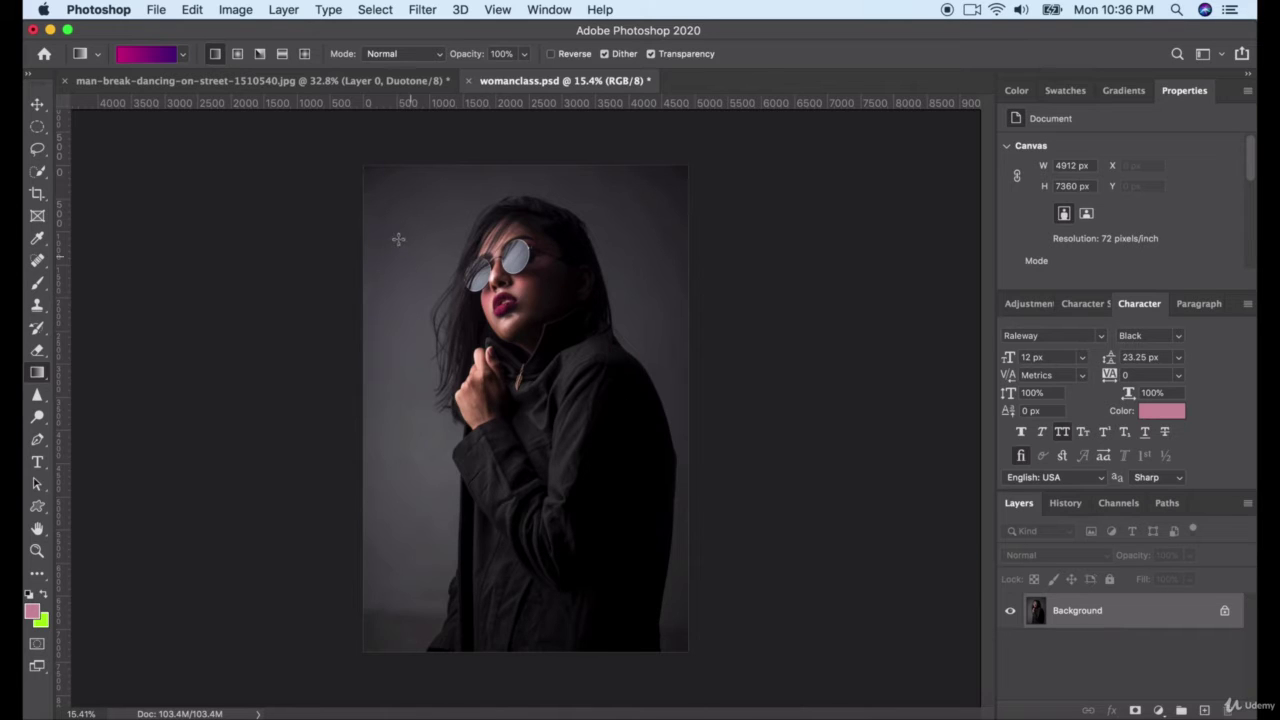
Add a new layer above the Background for the gradient and name it "gradient"
drag(408, 241, 598, 474)
key(super+z)
click(1204, 709)
double_click(1072, 612)
text(gra)
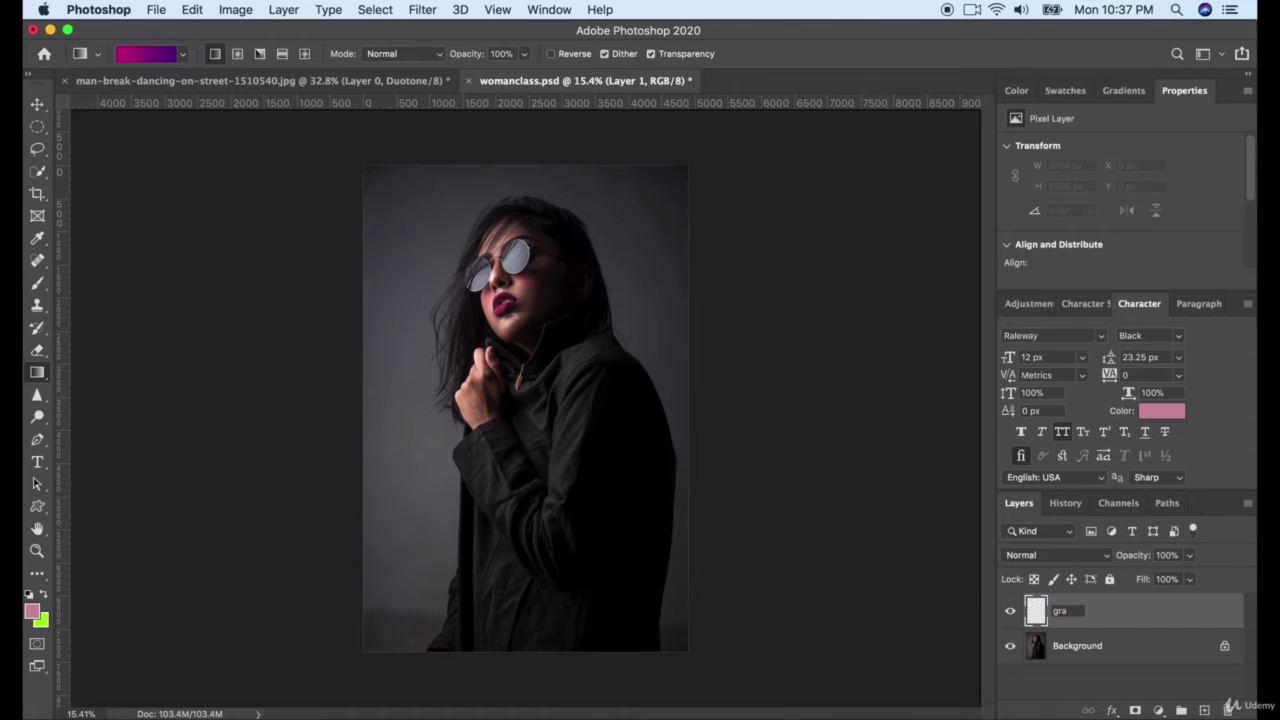
text(dient)
key(Return)
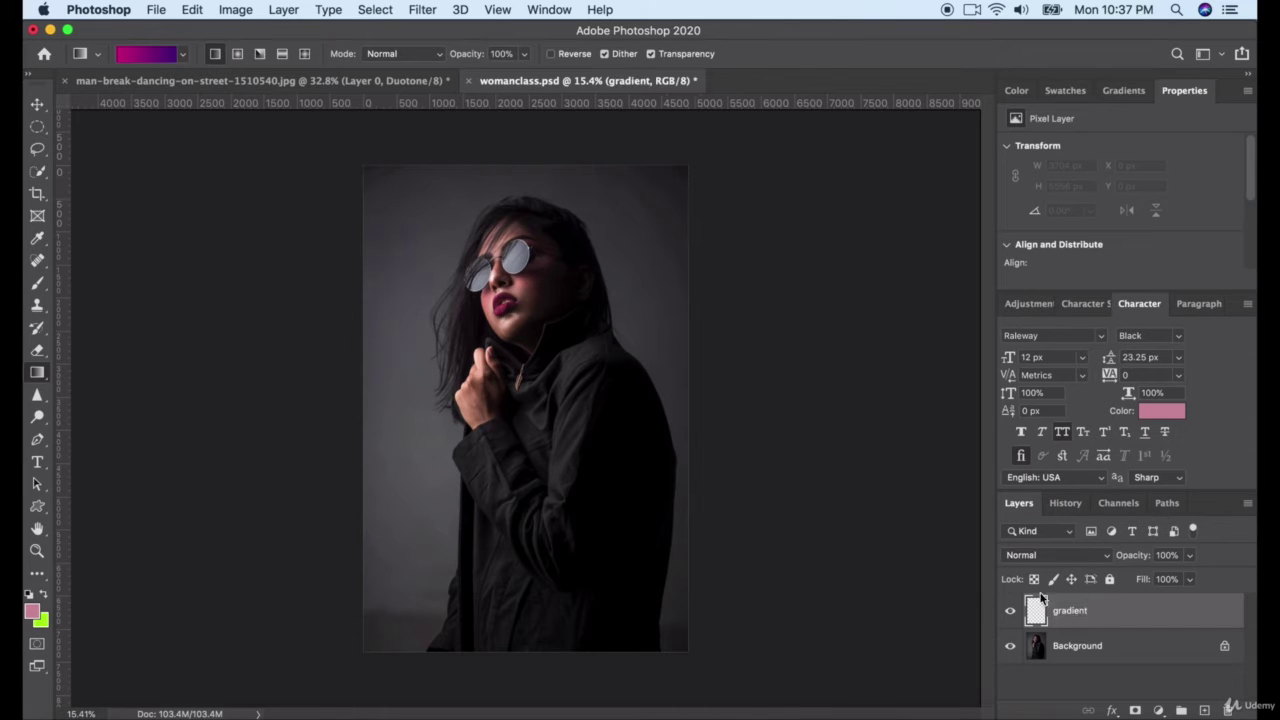
Try diagonal linear gradients on the gradient layer, running from the canvas's upper-left corner toward its lower-right corner
drag(382, 210, 635, 552)
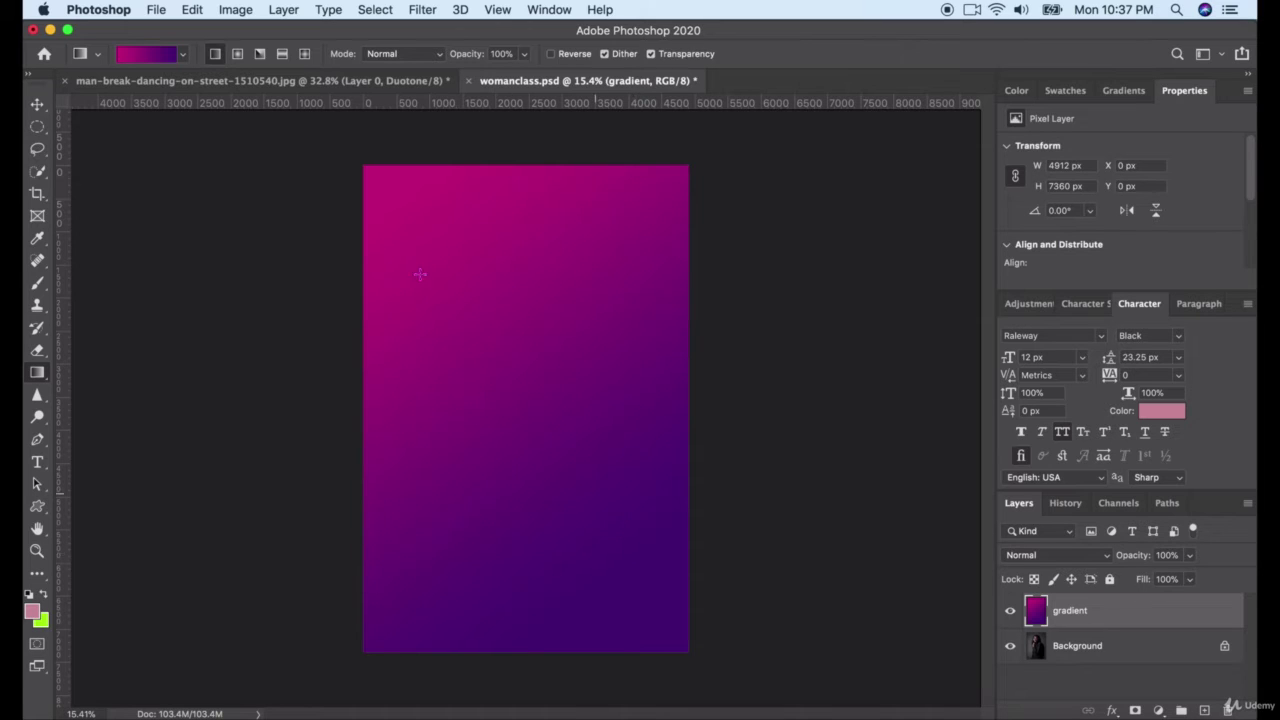
drag(395, 219, 426, 255)
drag(380, 183, 679, 606)
Try the radial and diamond gradient types with diagonal fills on the gradient layer
click(237, 54)
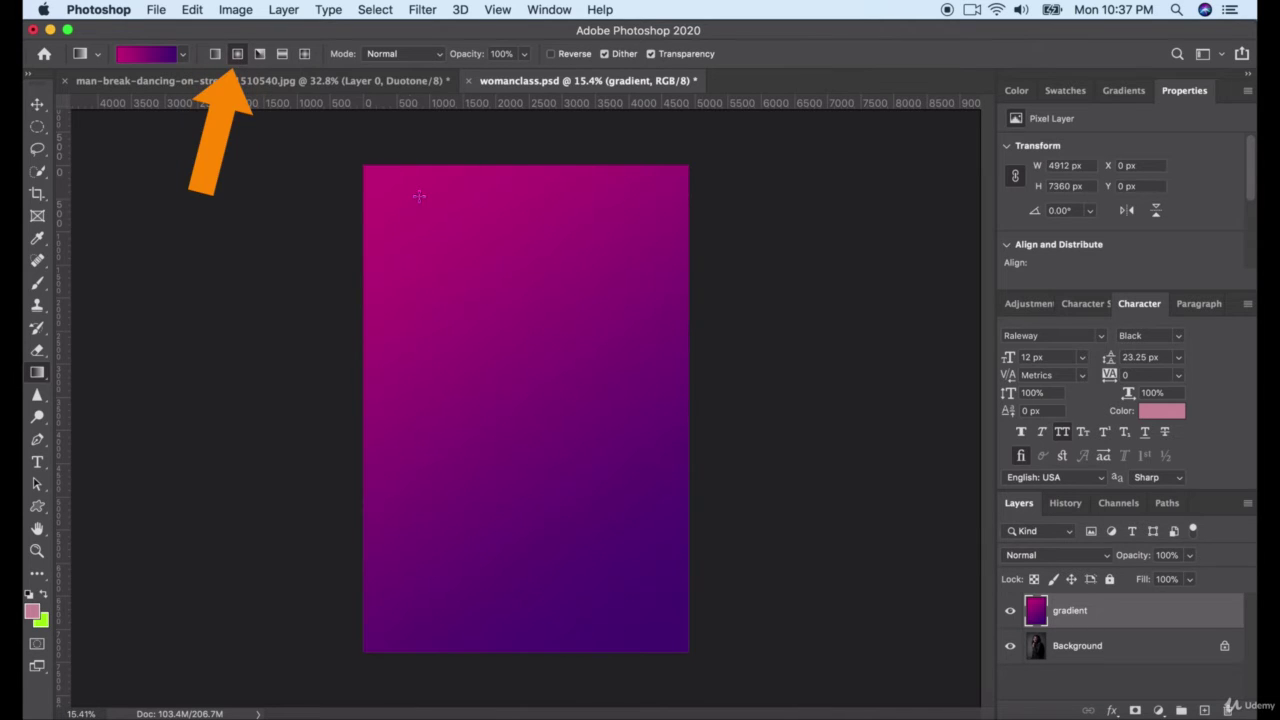
drag(411, 207, 609, 533)
click(281, 54)
click(304, 54)
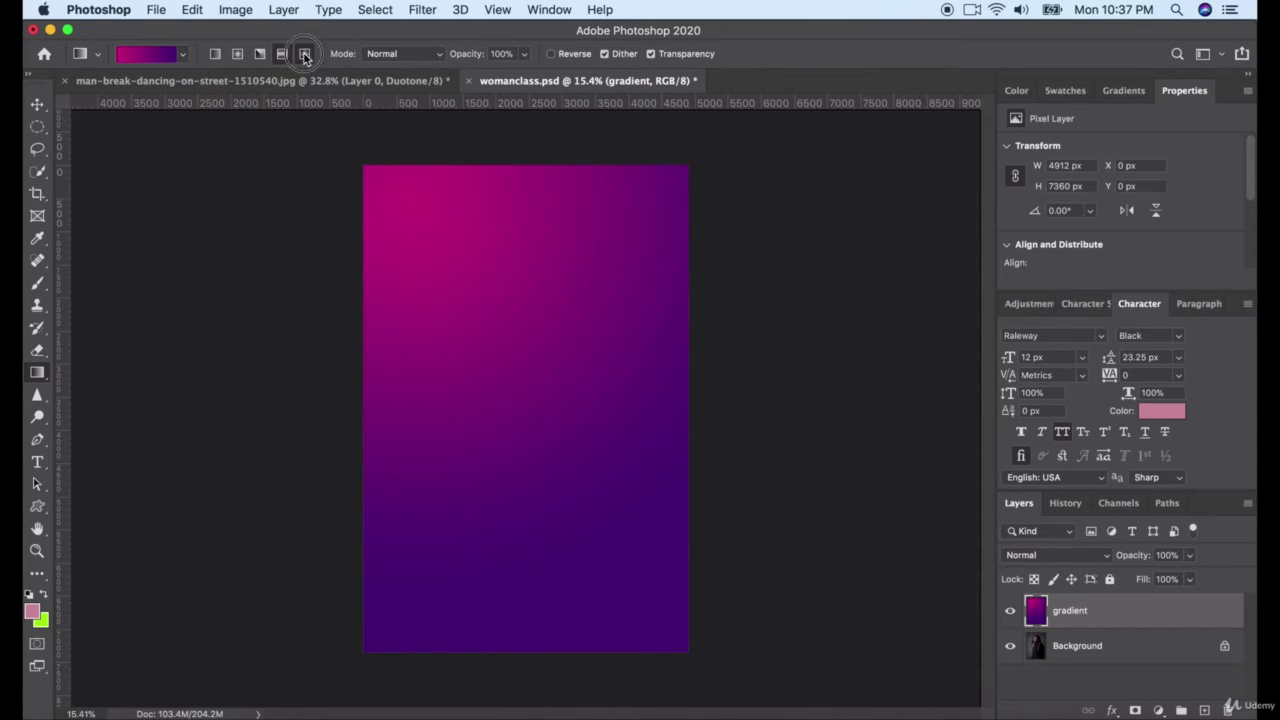
drag(434, 289, 617, 556)
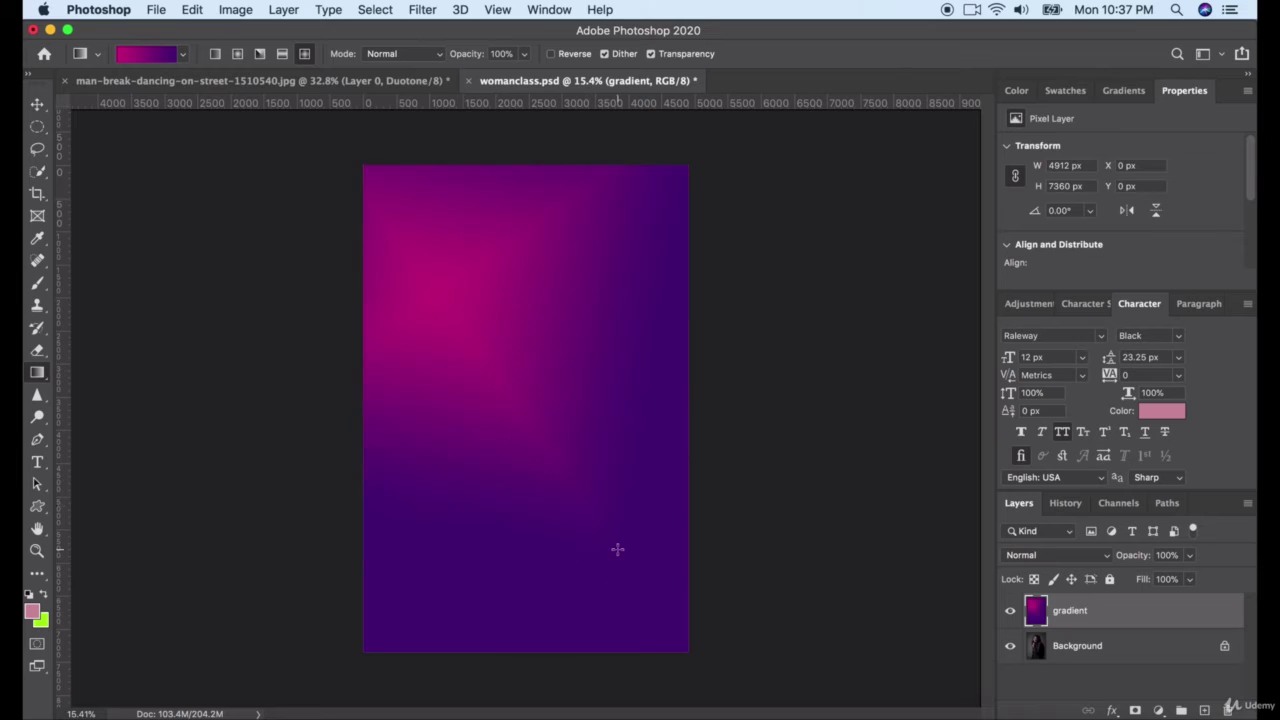
Fill the gradient layer with a radial gradient spreading from the canvas's upper-left corner toward the lower right
click(237, 56)
drag(394, 208, 657, 600)
drag(375, 188, 588, 487)
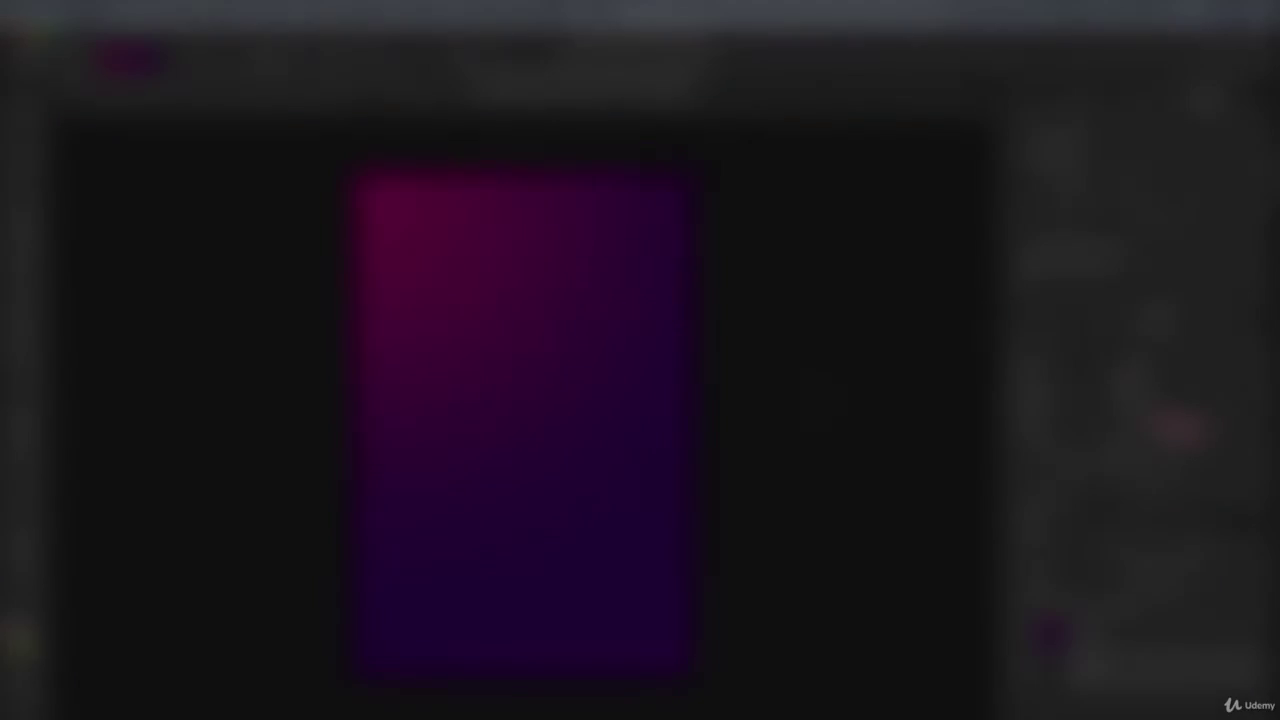
Float the Layers panel beside the image and set the gradient layer's blend mode to Screen after previewing other modes
click(1082, 640)
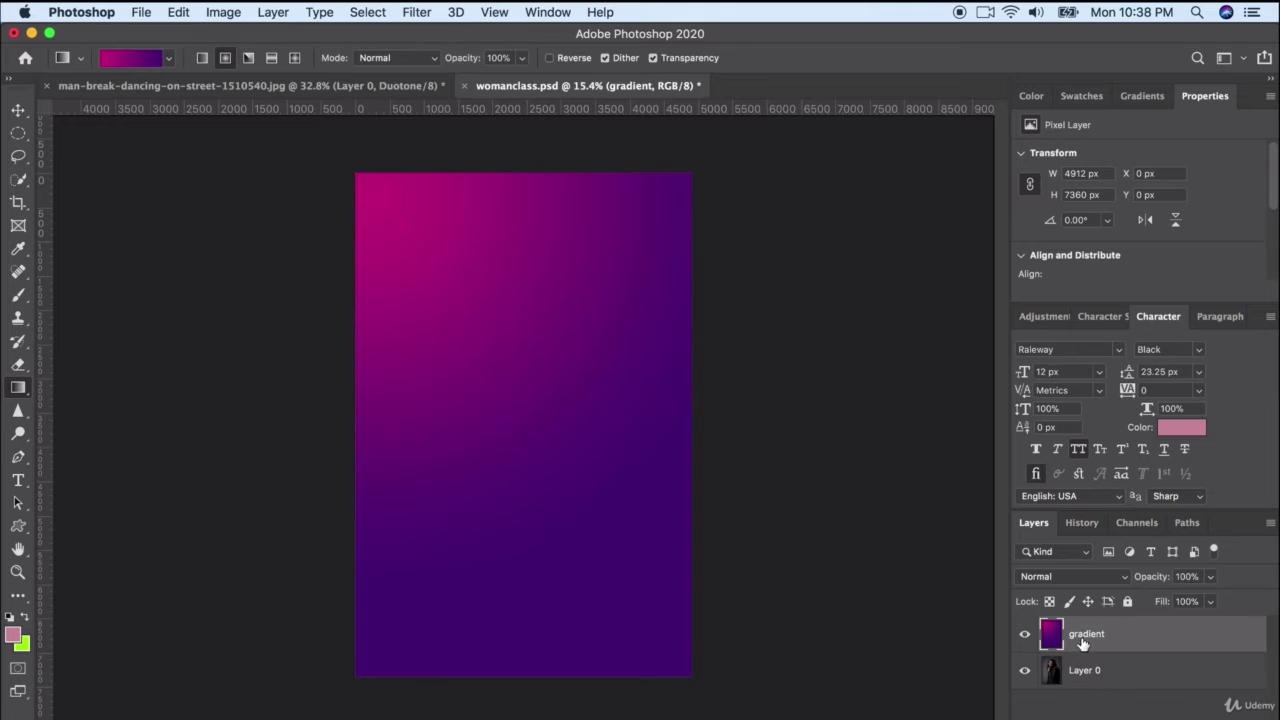
drag(1047, 529, 752, 292)
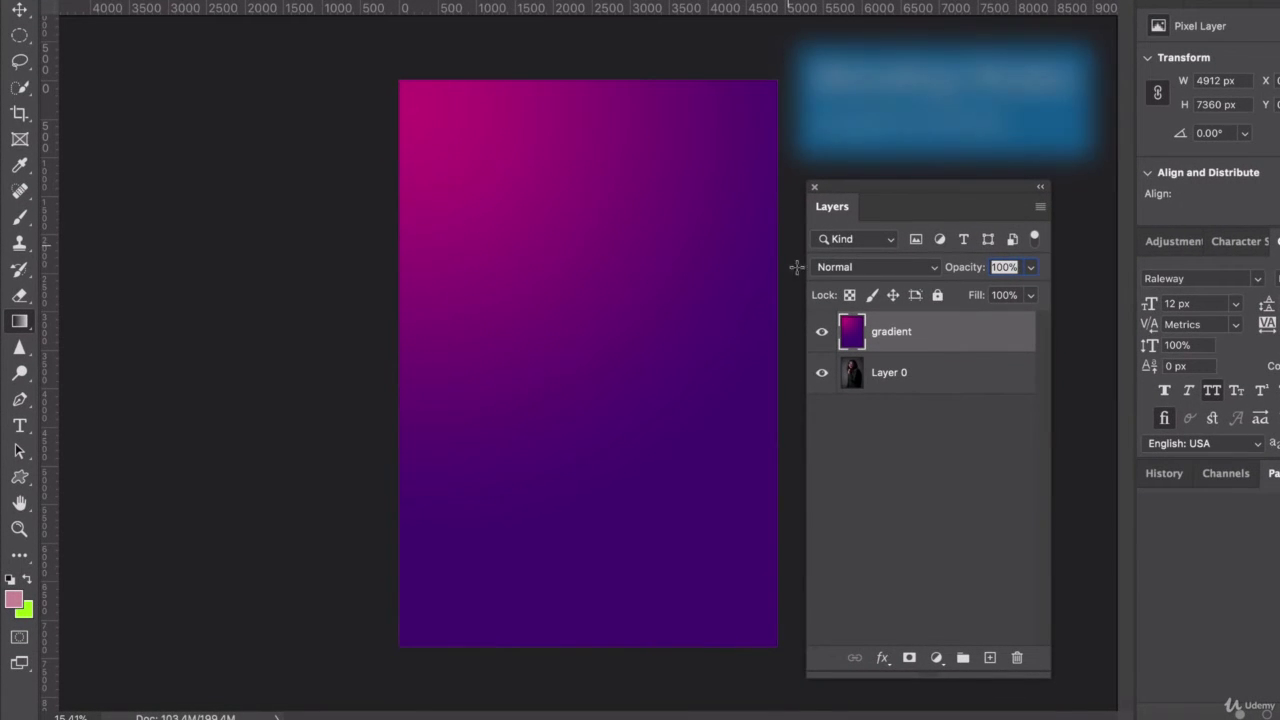
click(932, 269)
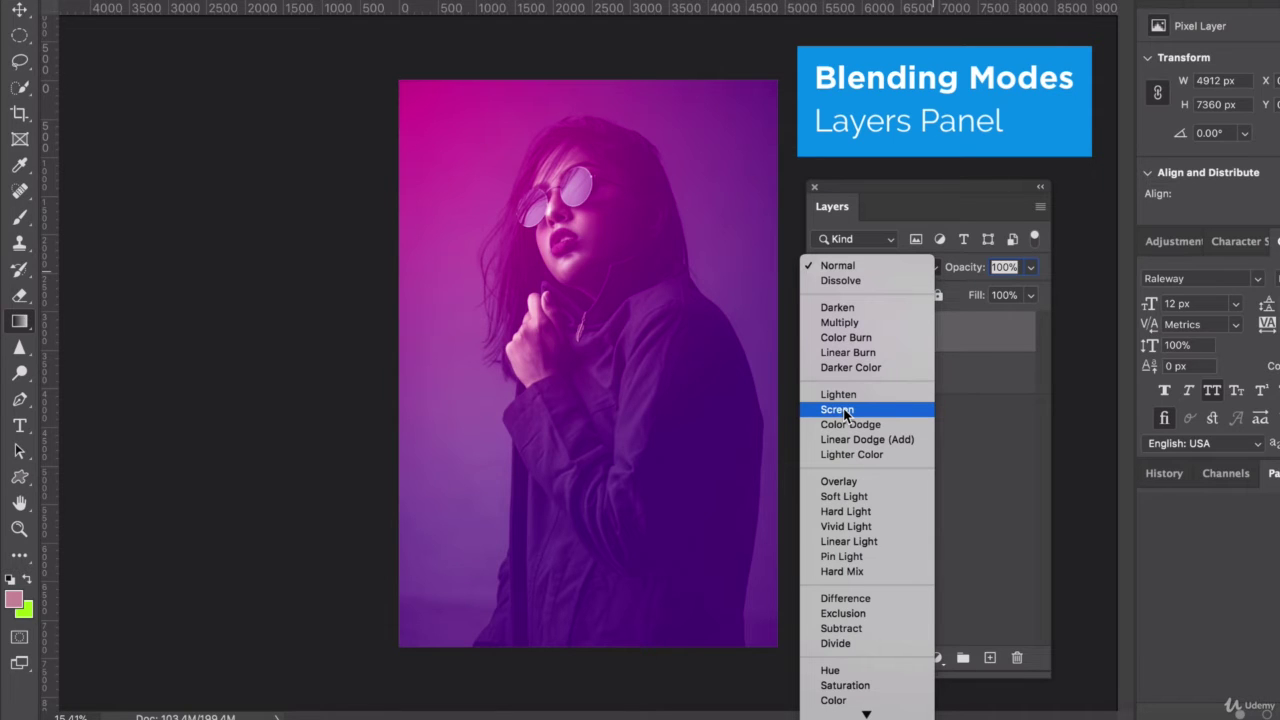
key(Escape)
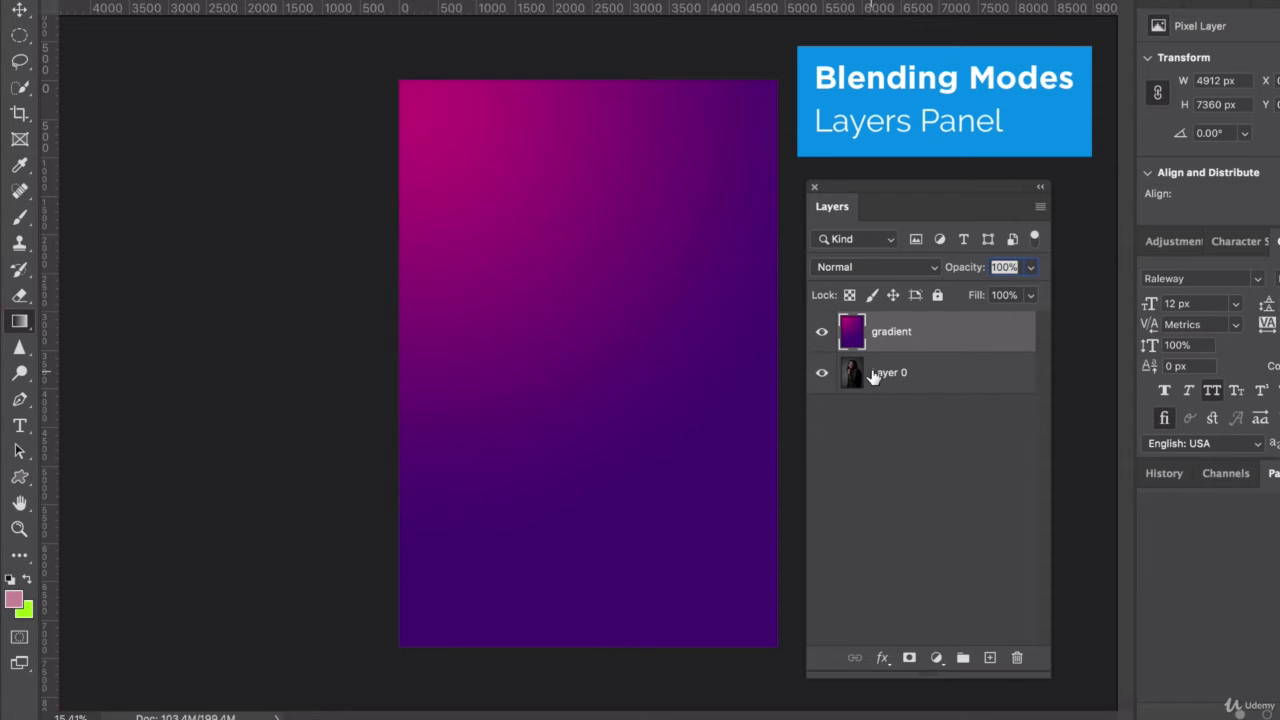
click(838, 268)
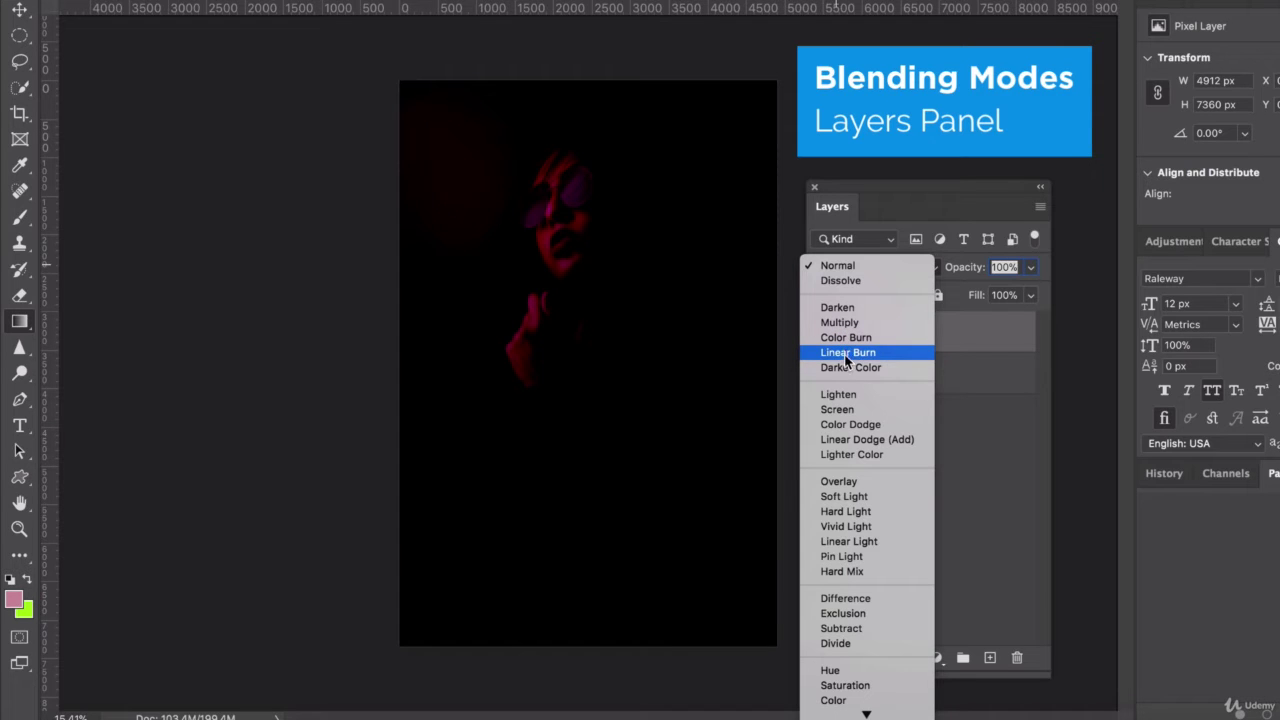
click(842, 411)
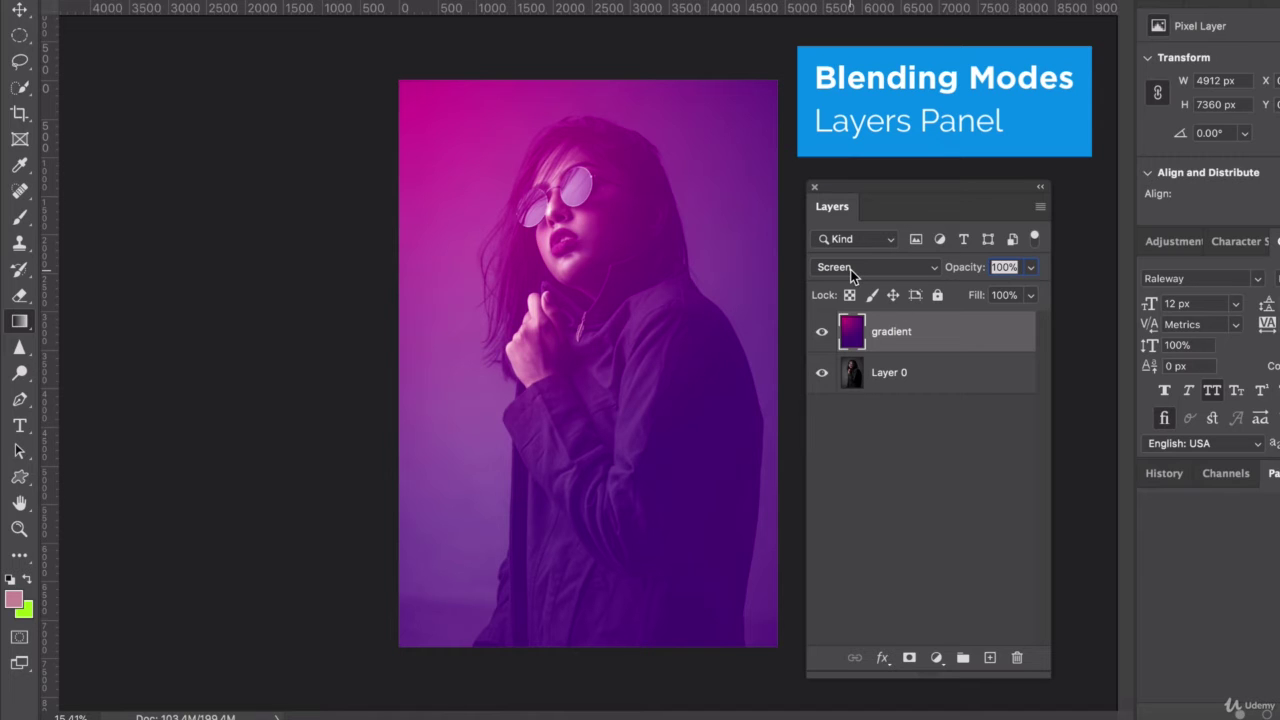
click(892, 271)
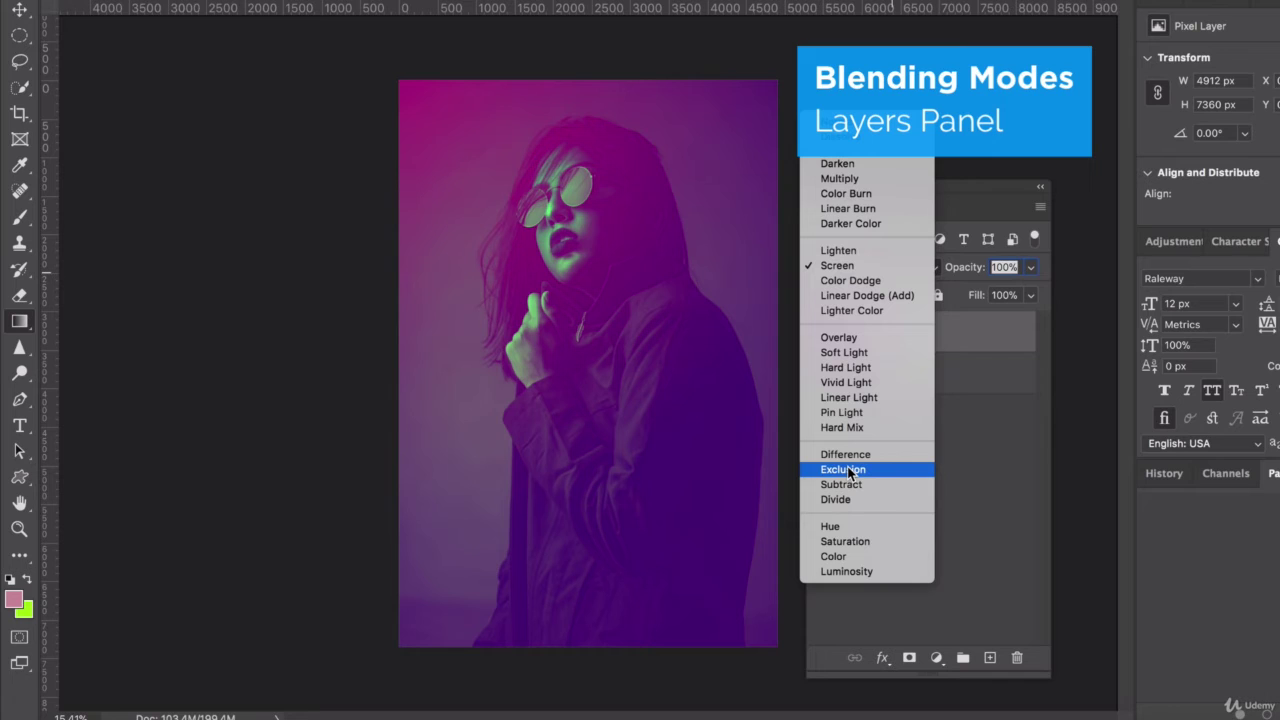
click(843, 266)
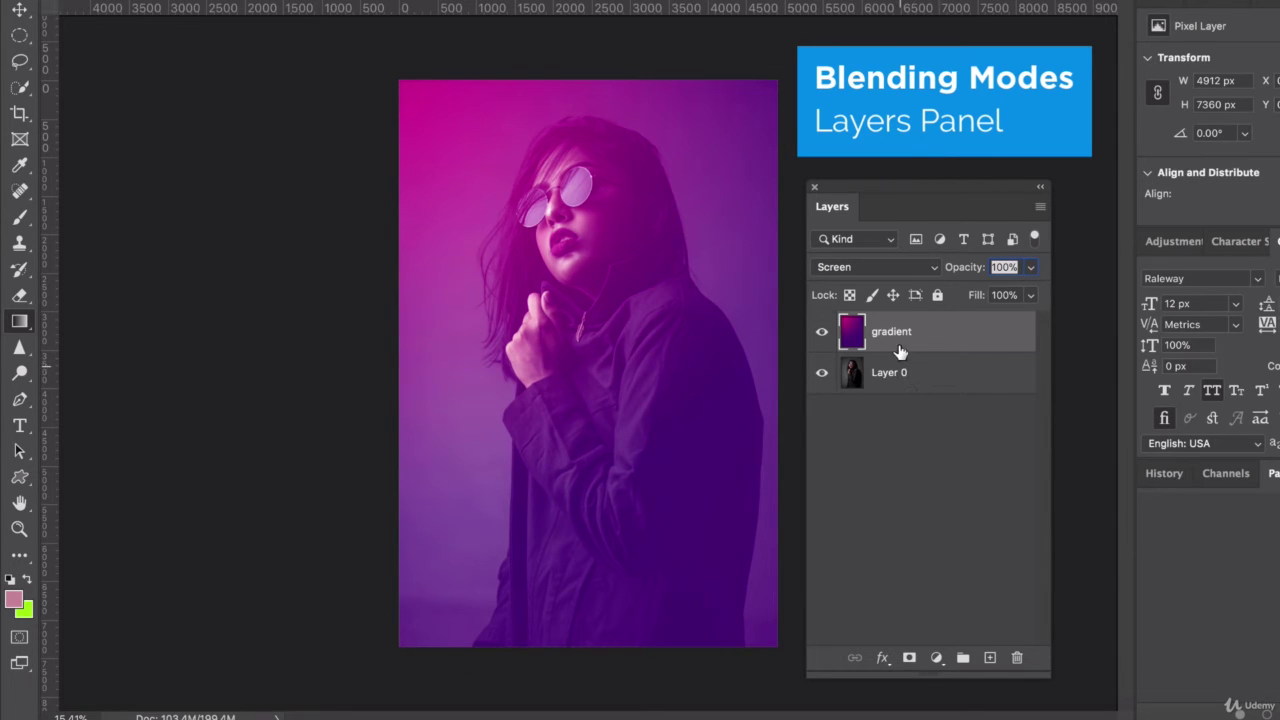
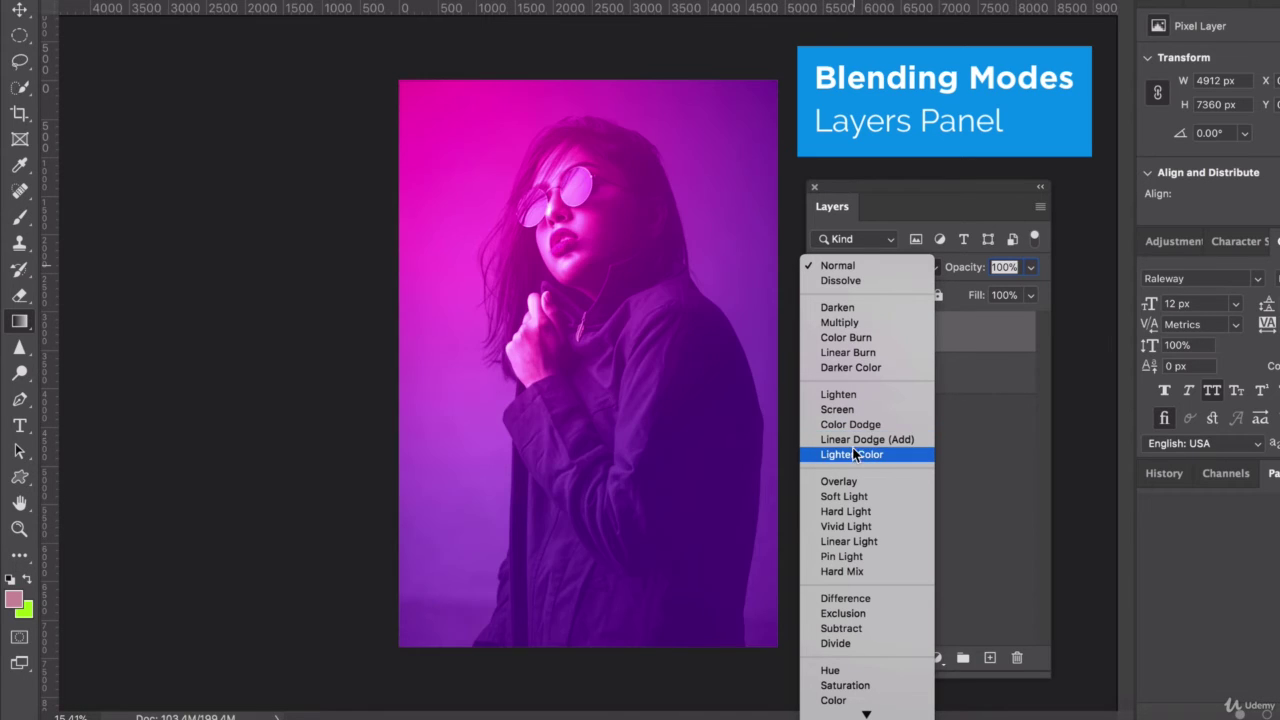
Try the Overlay and Screen blend modes with the portrait layer placed above the gradient layer
click(840, 481)
click(857, 267)
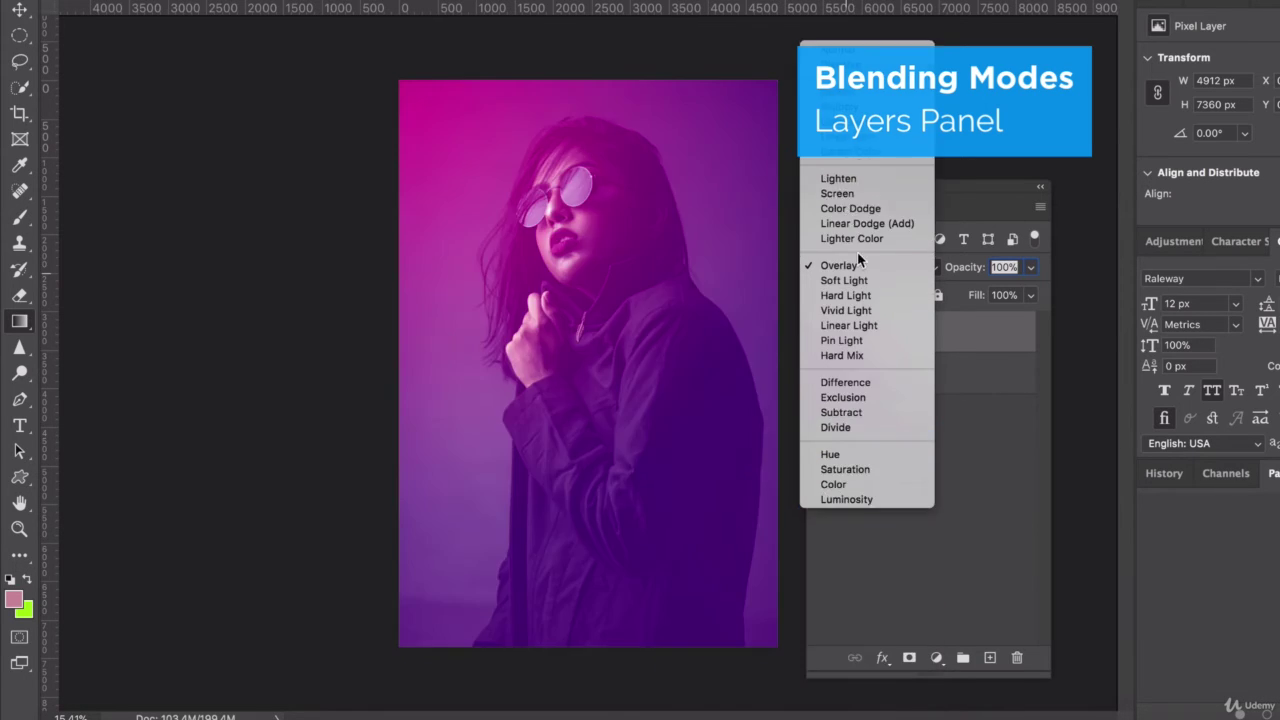
click(845, 180)
click(900, 450)
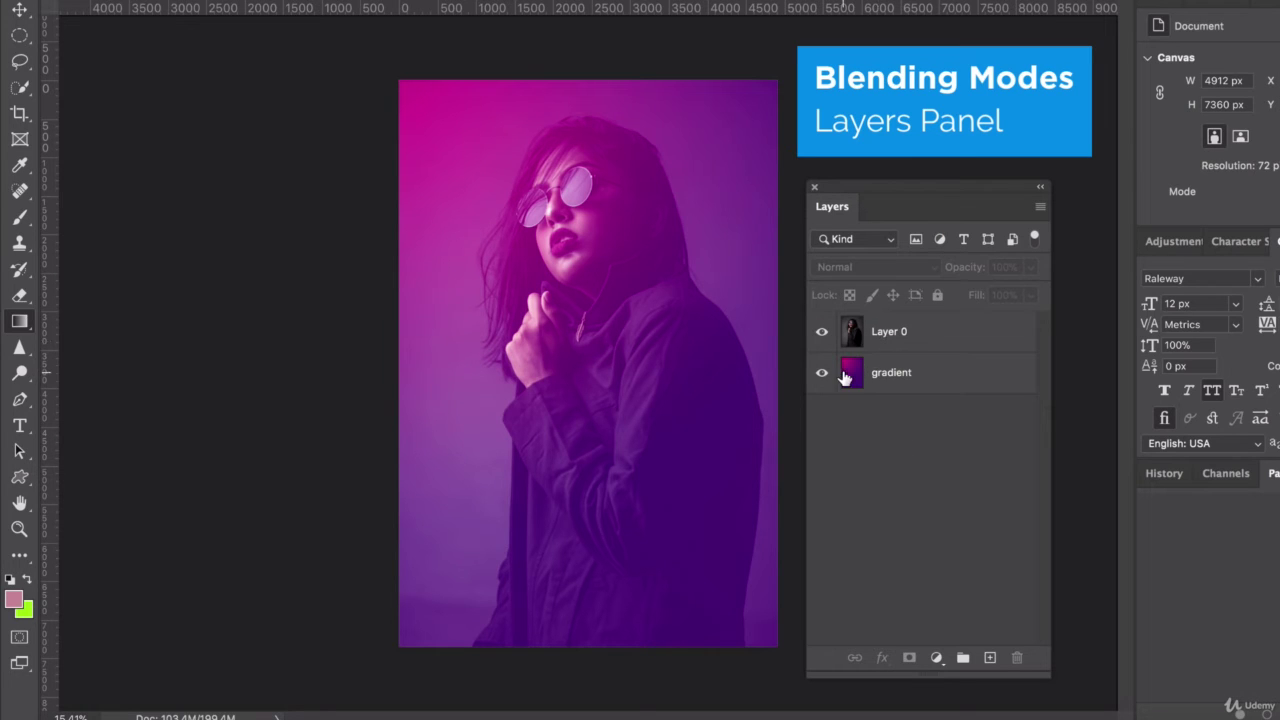
click(853, 377)
click(931, 331)
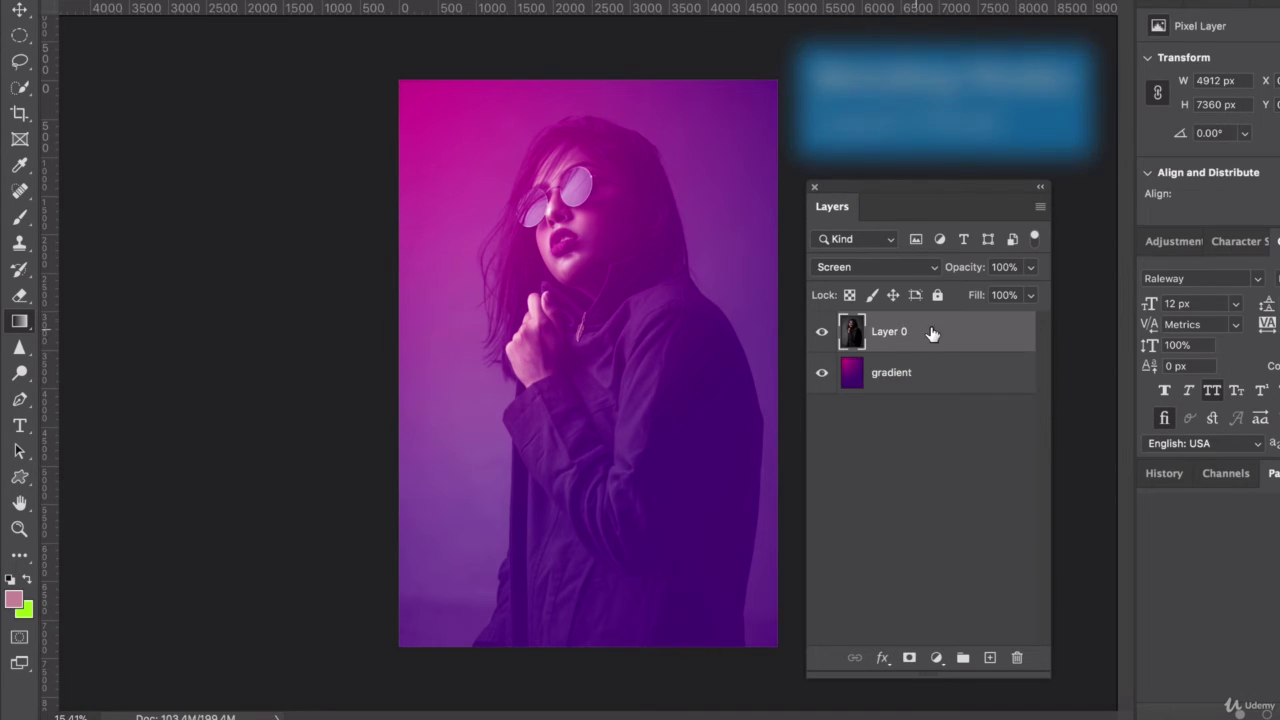
Move the portrait layer below the gradient layer and set its blend mode to Normal
drag(931, 331, 895, 380)
click(875, 267)
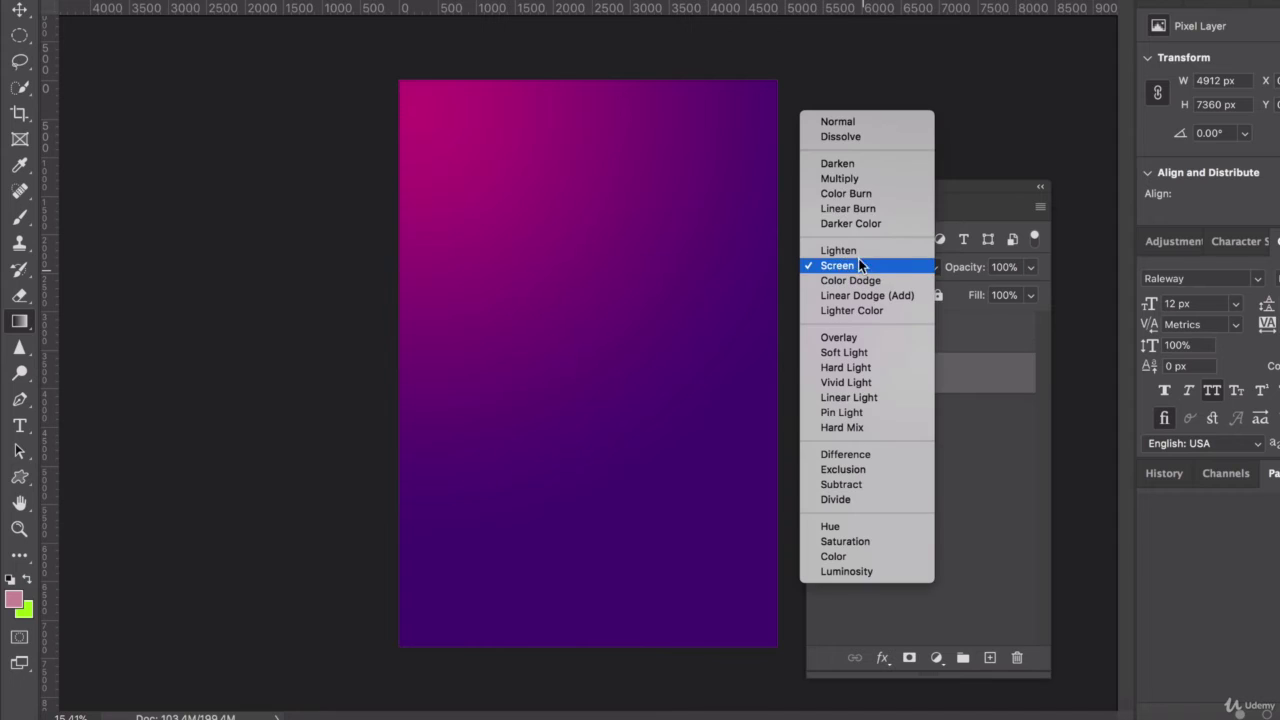
click(856, 124)
Blend the gradient layer over the portrait using the Screen mode
click(910, 338)
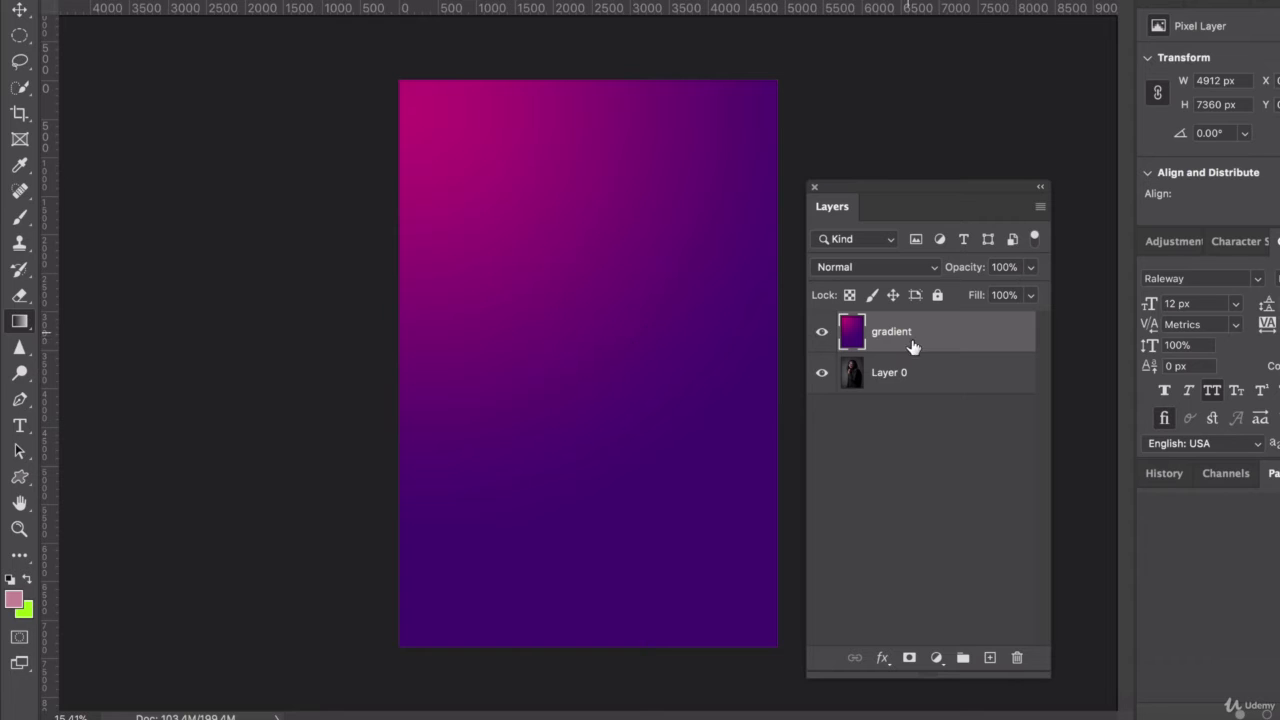
click(856, 267)
click(838, 410)
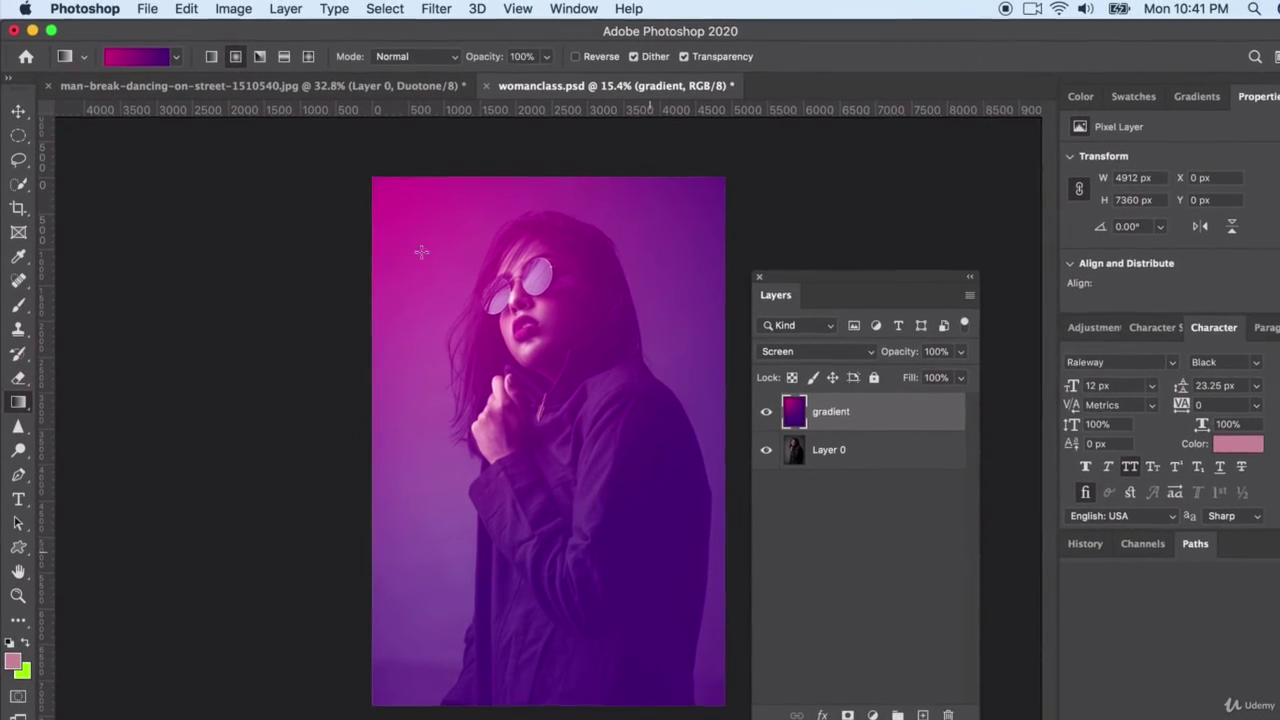
Choose the orange-to-red-to-purple Red_07 preset from the Reds group as the Gradient tool's gradient
click(178, 58)
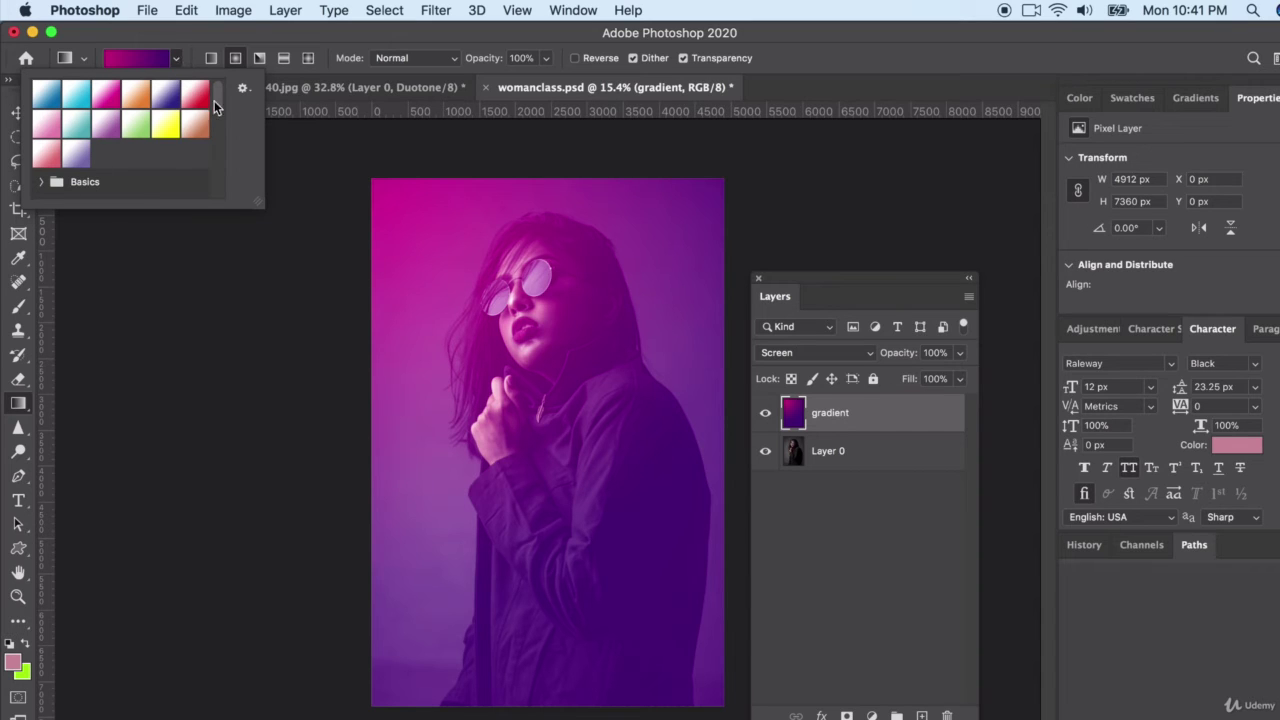
drag(214, 100, 214, 133)
click(42, 174)
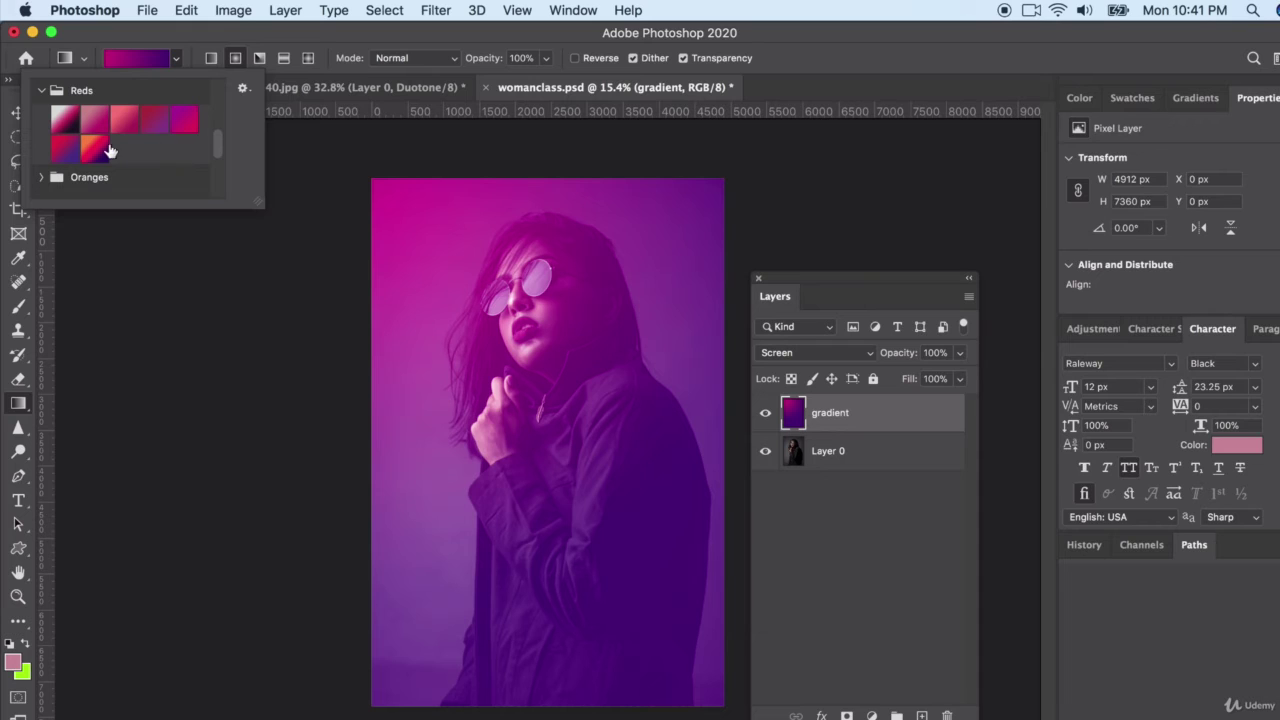
double_click(93, 150)
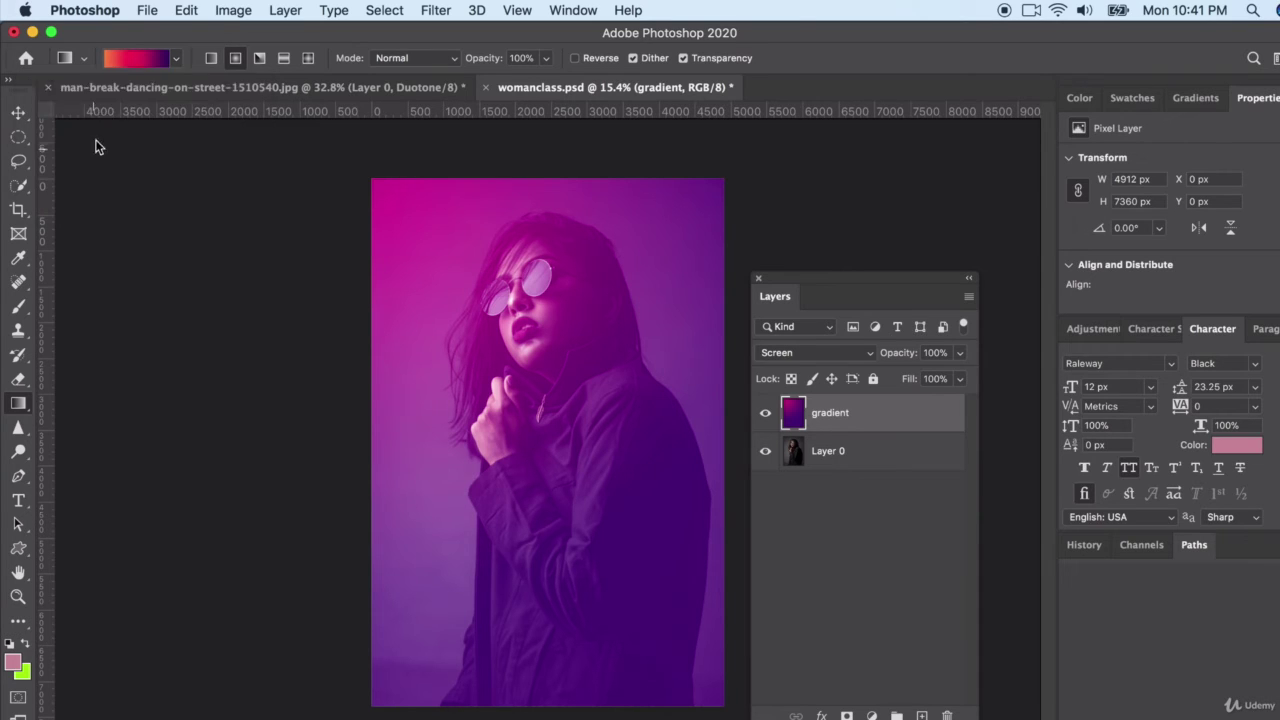
Shift the gradient's middle red stop slightly toward the orange end and redraw the radial gradient diagonally across the portrait
click(138, 58)
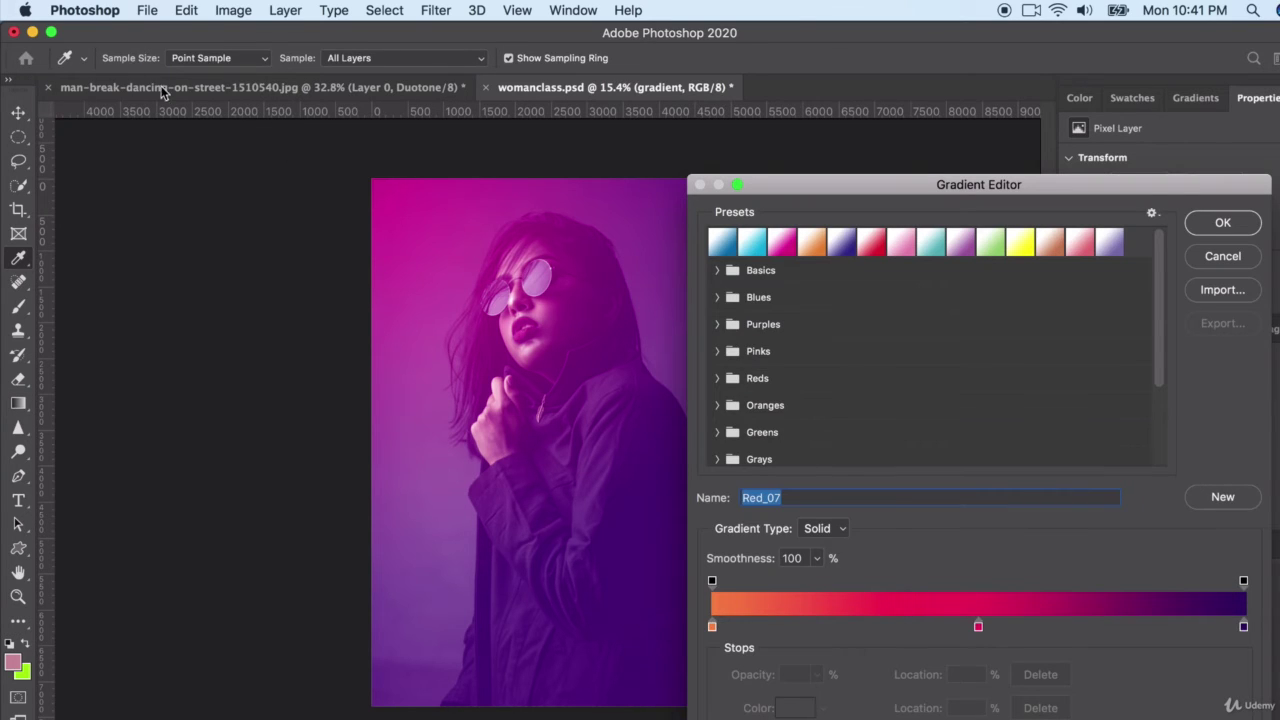
mouse_move(978, 628)
mouse_down()
mouse_move(957, 629)
mouse_move(964, 615)
mouse_up()
click(1222, 222)
drag(390, 218, 681, 622)
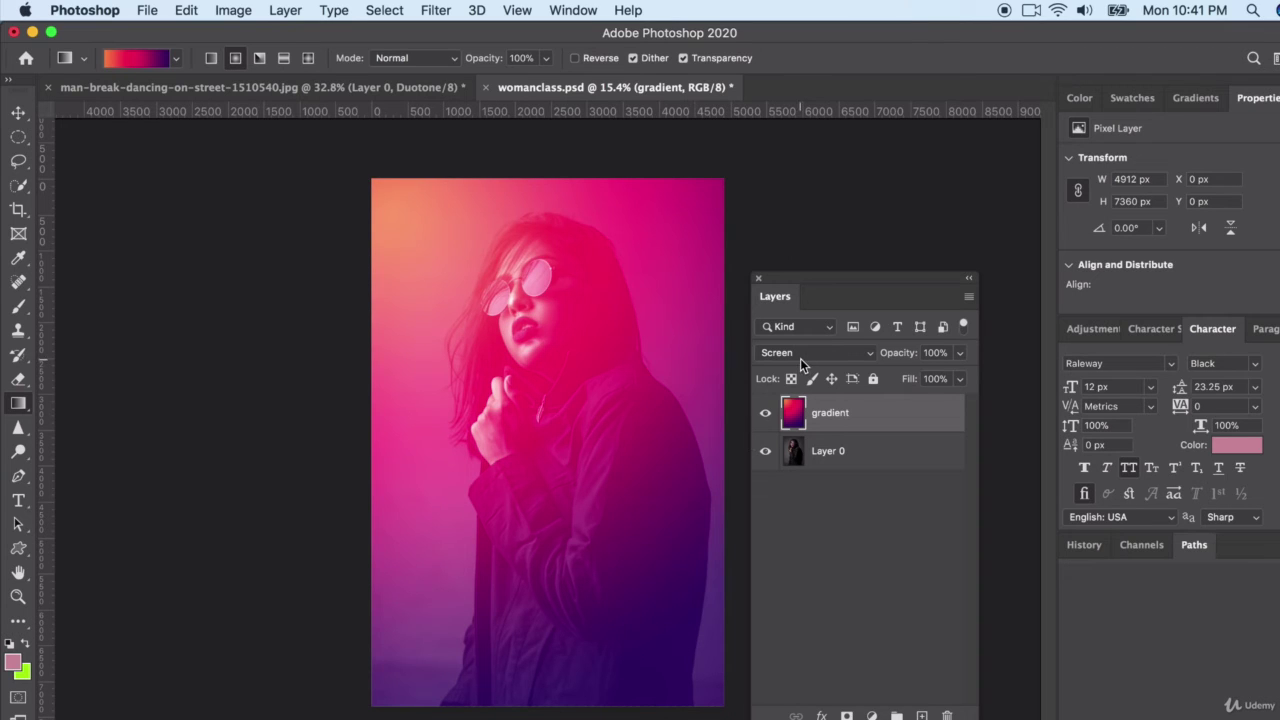
drag(364, 201, 788, 714)
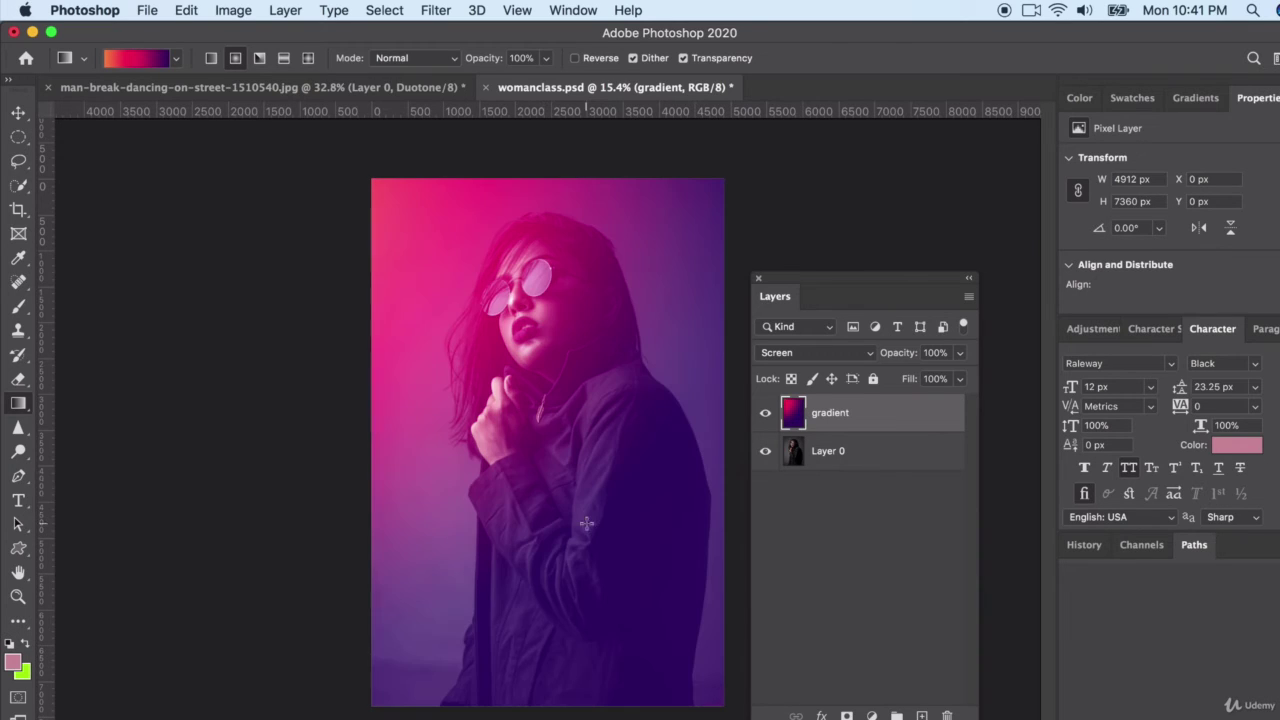
Change the gradient's orange end stop to a deeper, more saturated orange and redraw the radial gradient from beyond the canvas's upper-left corner
click(176, 58)
click(155, 62)
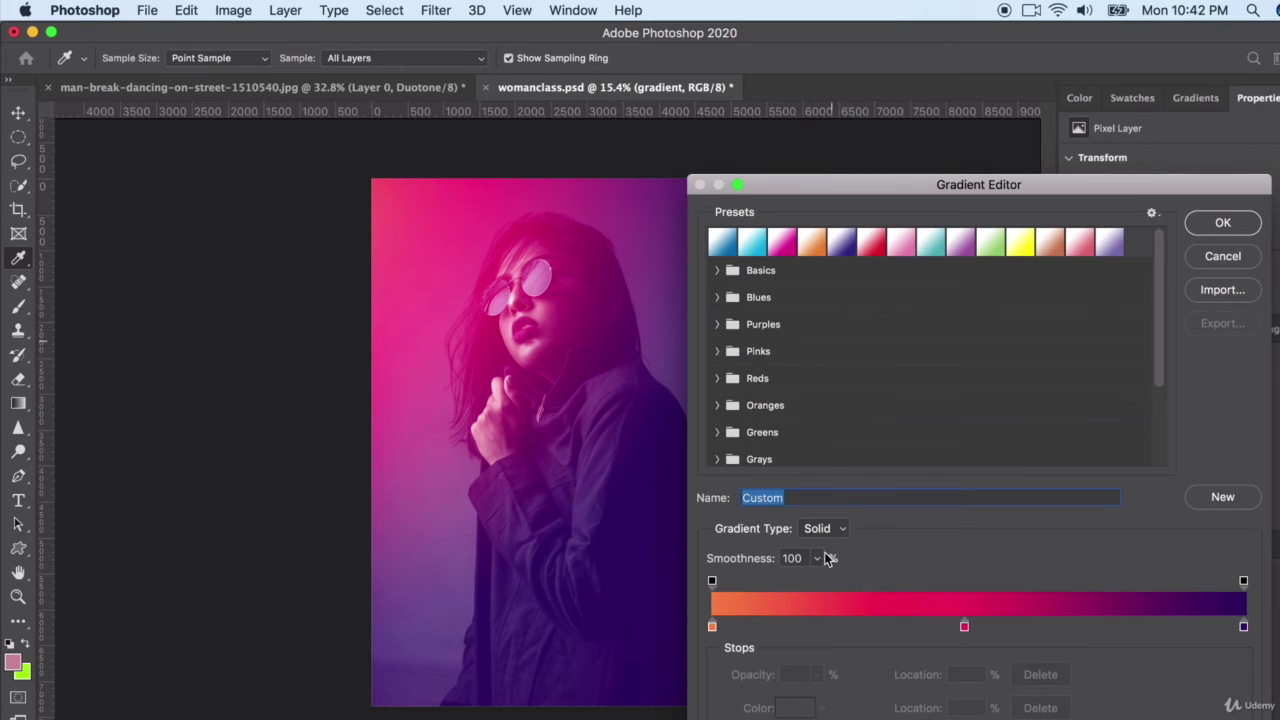
click(712, 626)
click(795, 707)
drag(935, 391, 1032, 337)
click(1190, 322)
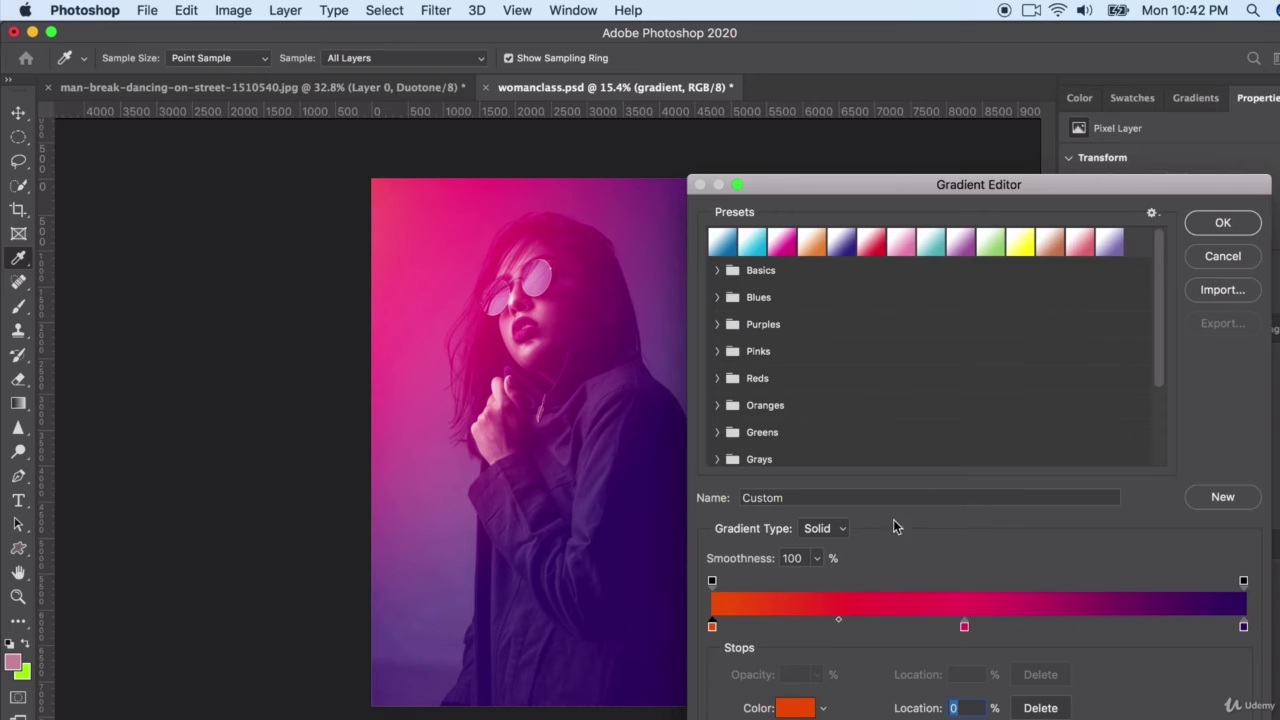
click(1210, 226)
drag(265, 155, 621, 527)
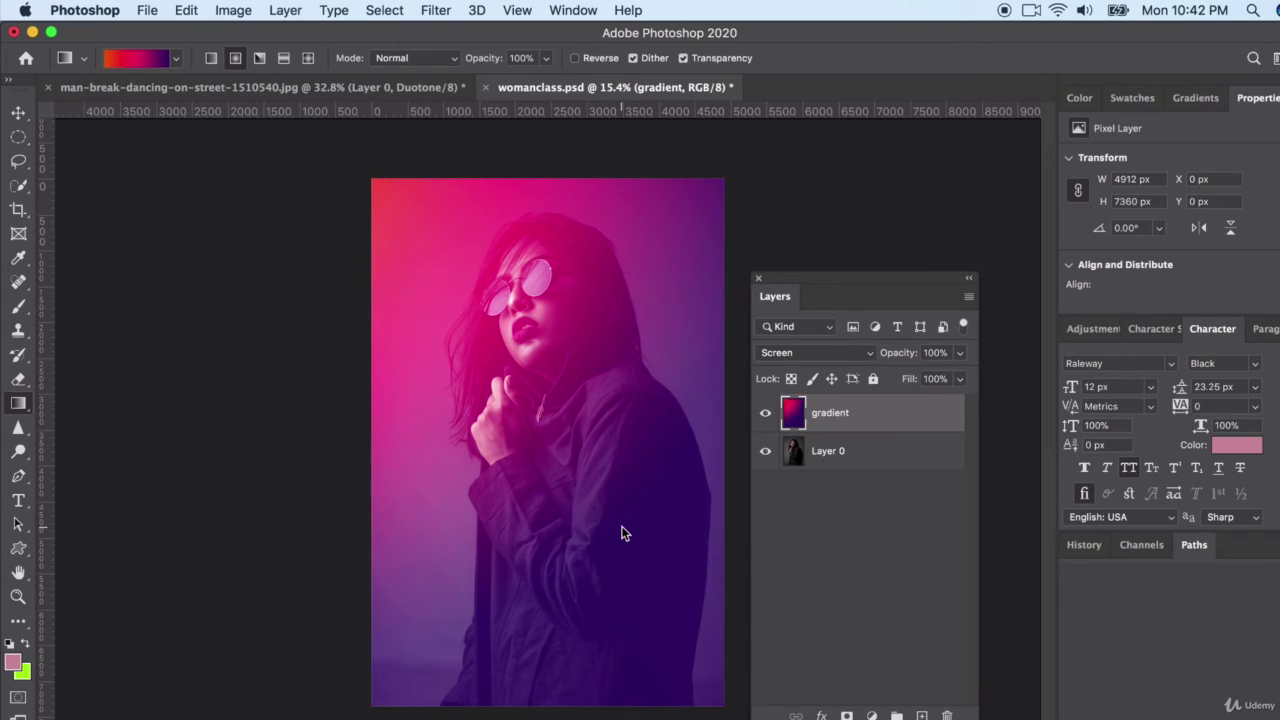
Choose a bright blue-to-turquoise preset from the Blues group and redraw the radial gradient diagonally across the portrait
click(175, 60)
scroll(200, 150, down, 5)
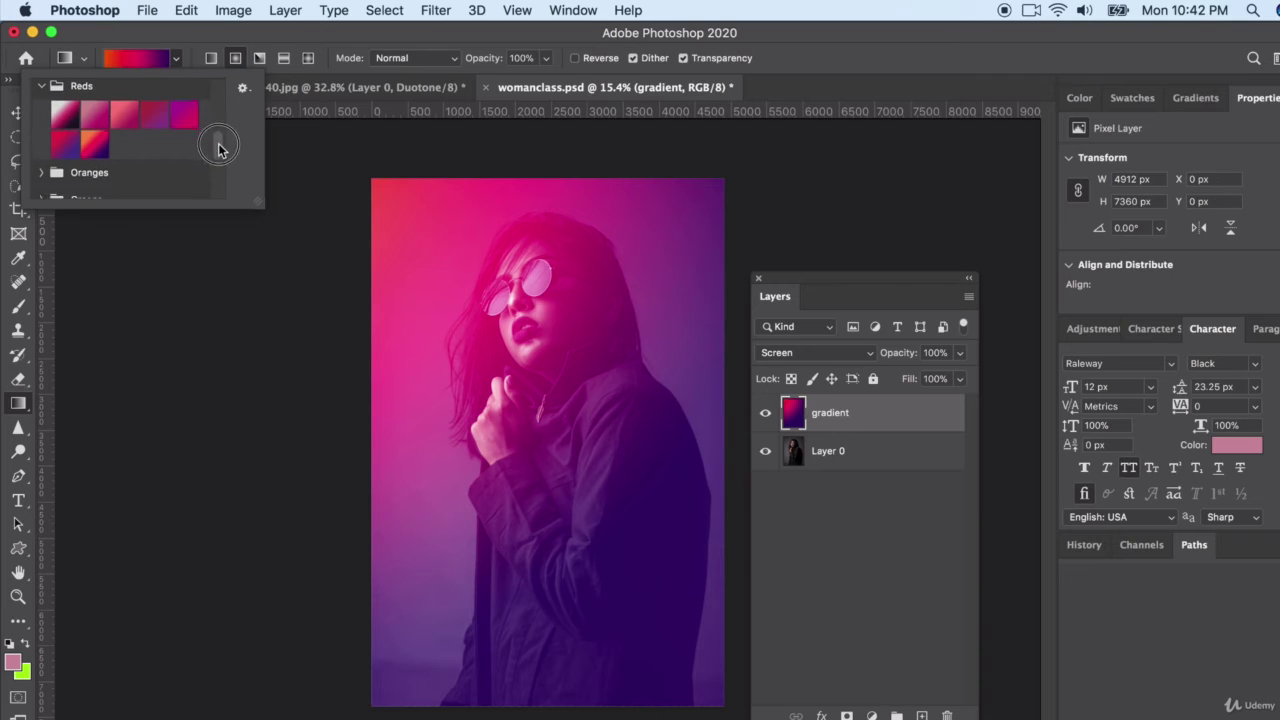
click(80, 123)
click(153, 184)
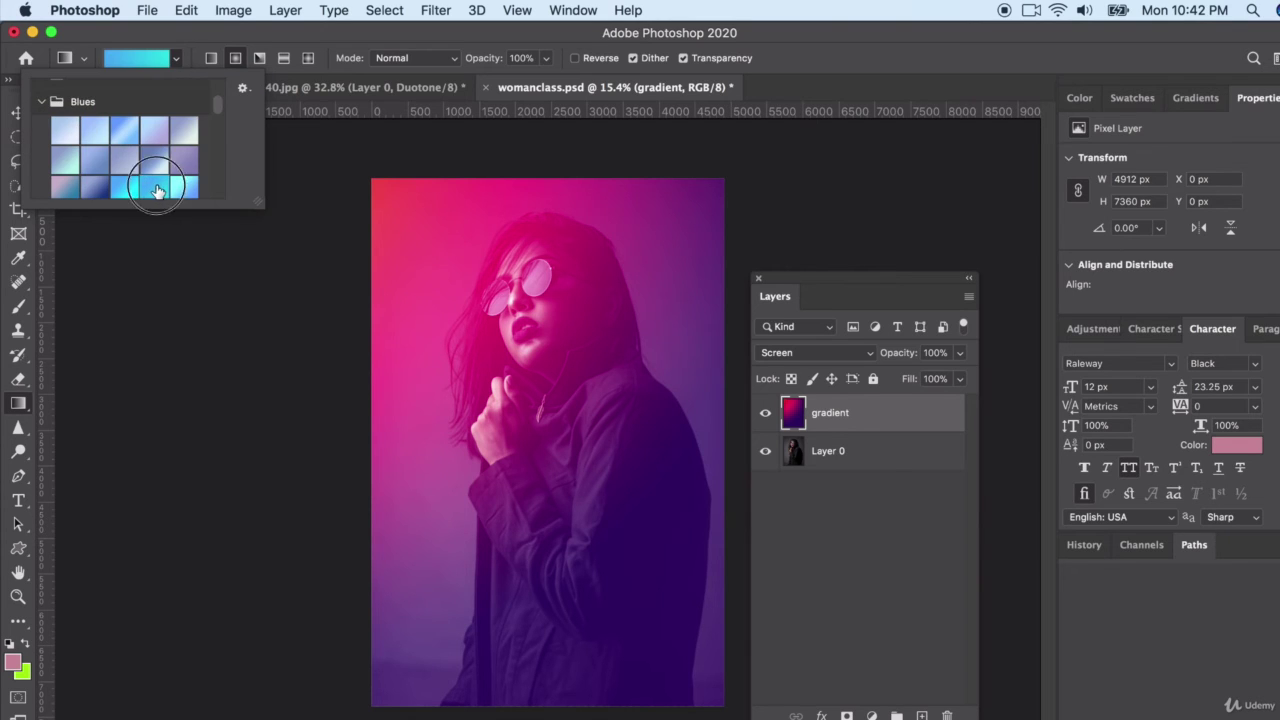
double_click(155, 187)
drag(262, 159, 678, 588)
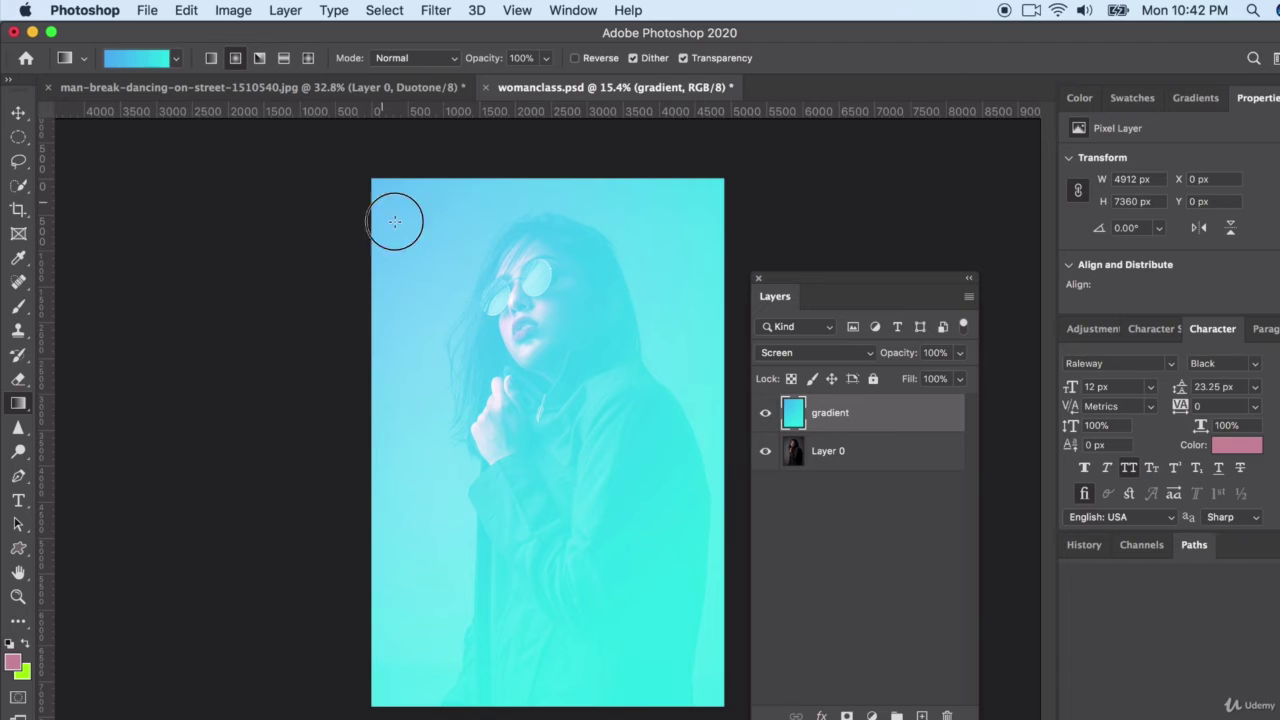
drag(382, 203, 707, 648)
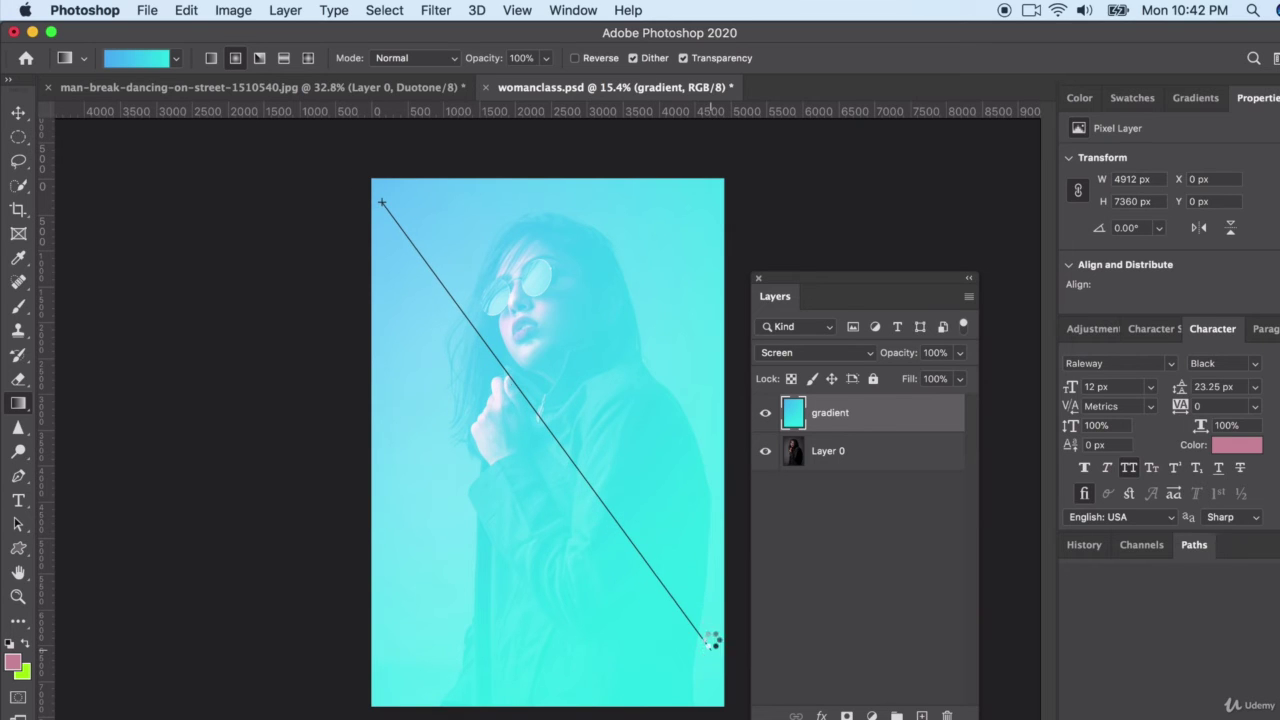
Try the Linear Light blend mode on the gradient layer
click(823, 352)
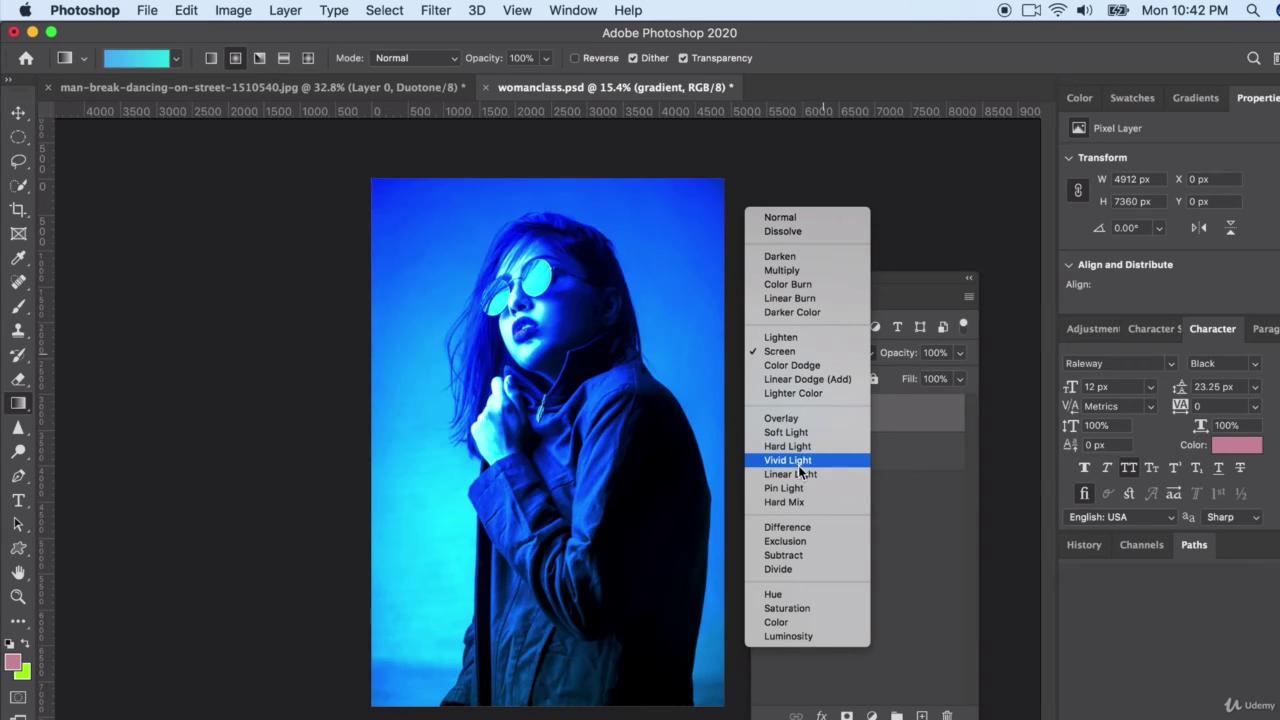
click(790, 474)
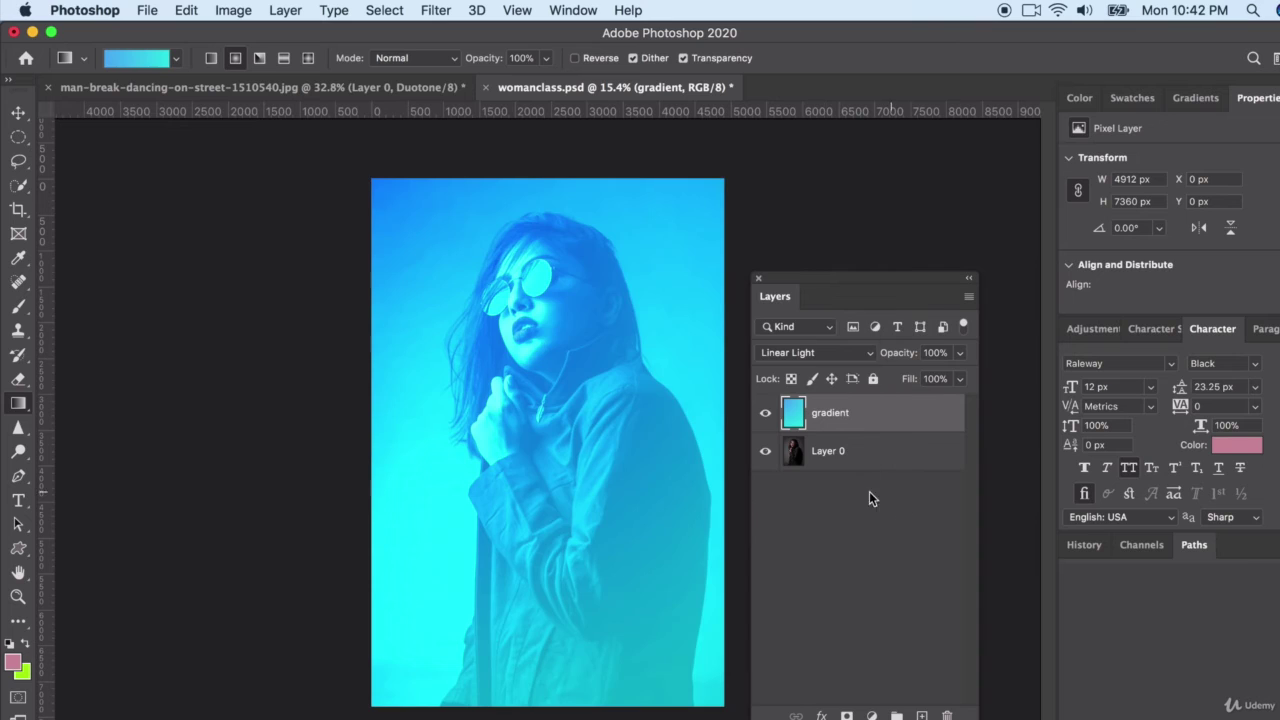
Roll the document history back to the last Blending Change state before the gradient redraws
click(1086, 545)
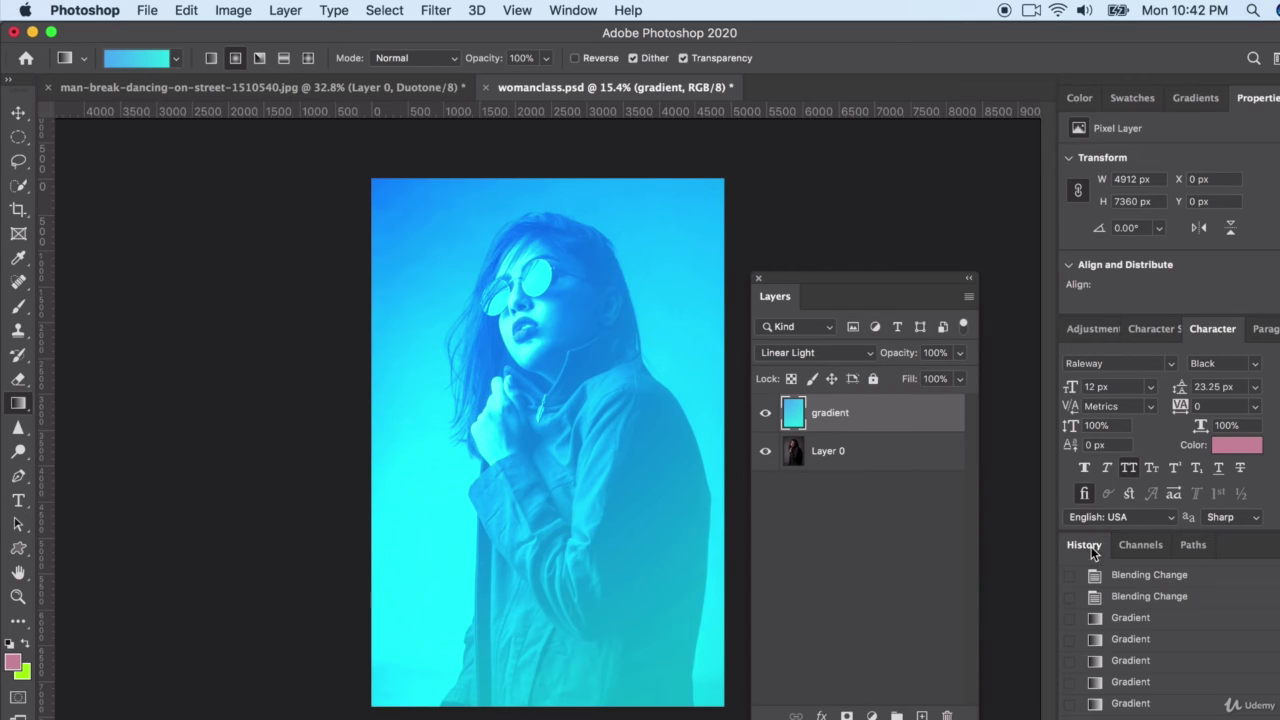
click(1129, 617)
click(1142, 600)
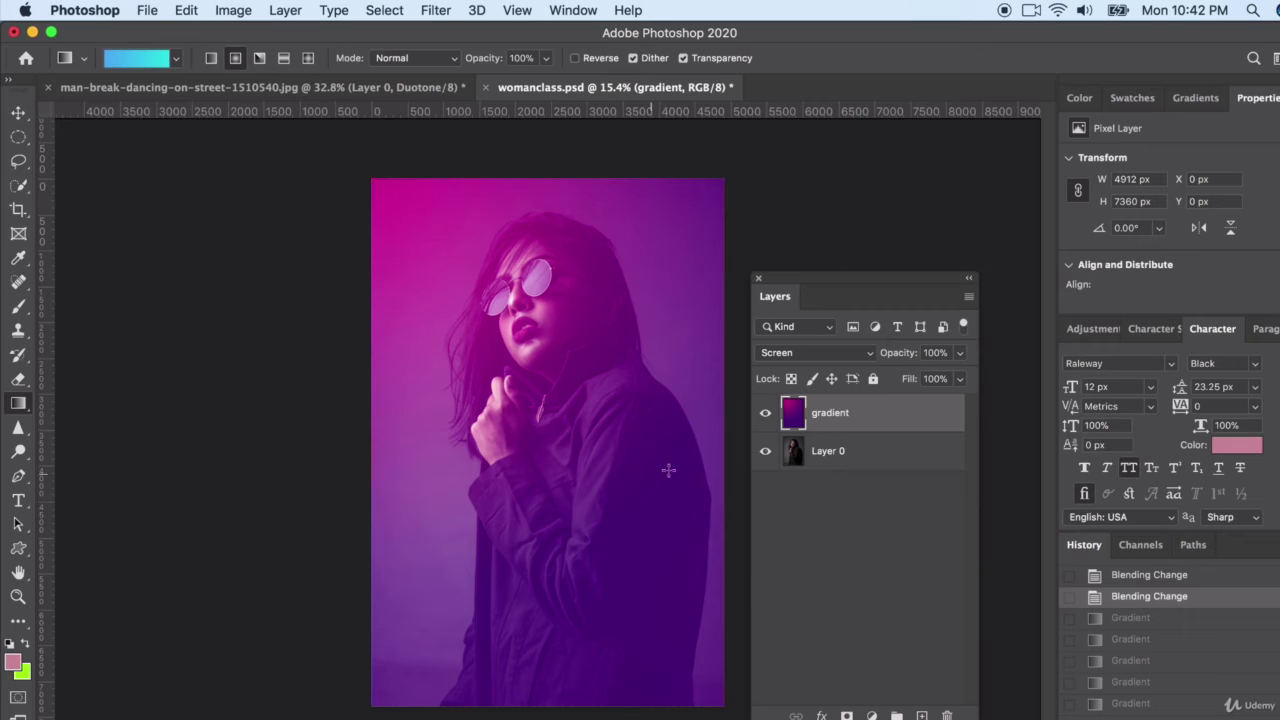
Compare the portrait with and without the gradient layer, leaving that layer hidden
click(19, 314)
click(765, 414)
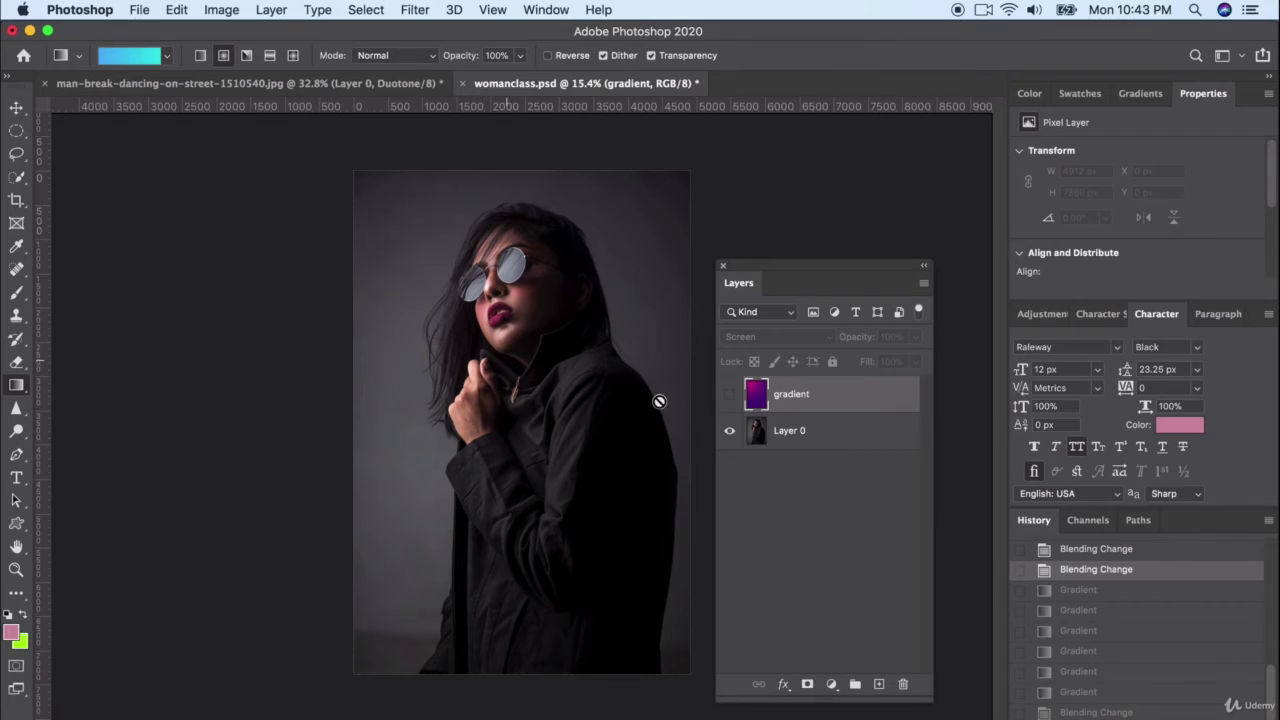
click(729, 394)
click(727, 398)
Add a new layer above the gradient layer and name it "brush"
click(879, 685)
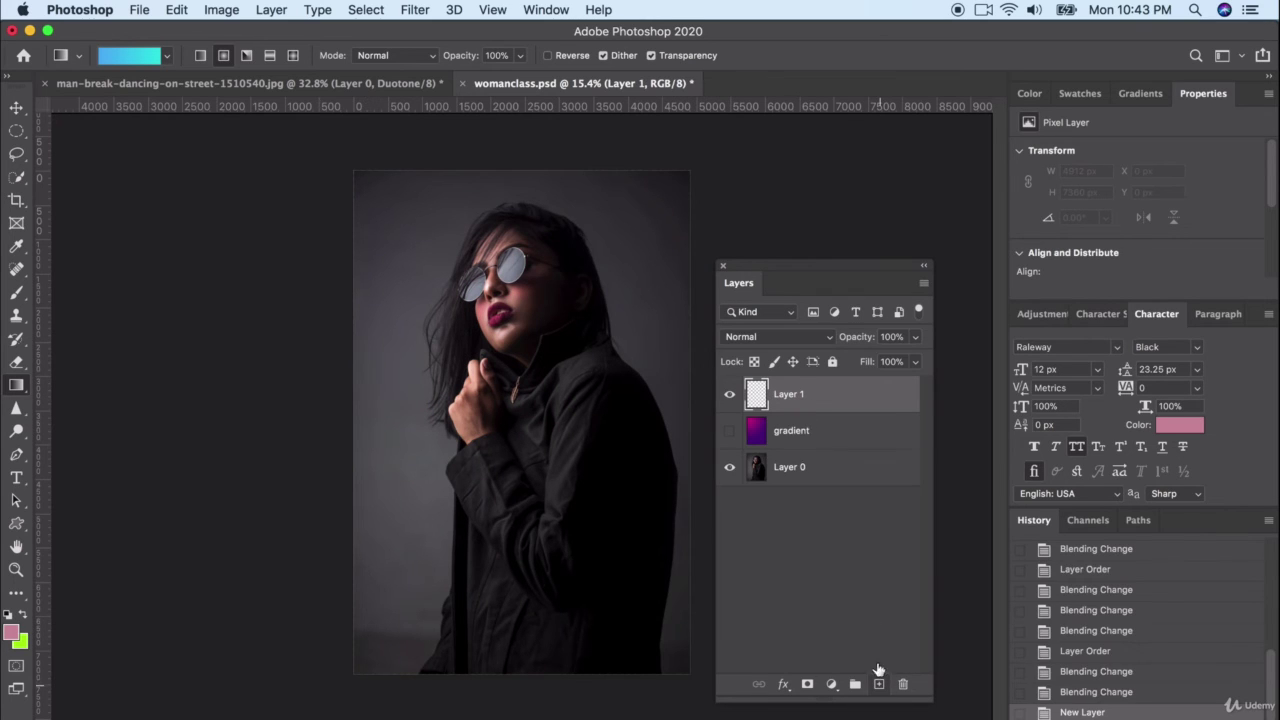
double_click(789, 395)
text(brush)
key(Return)
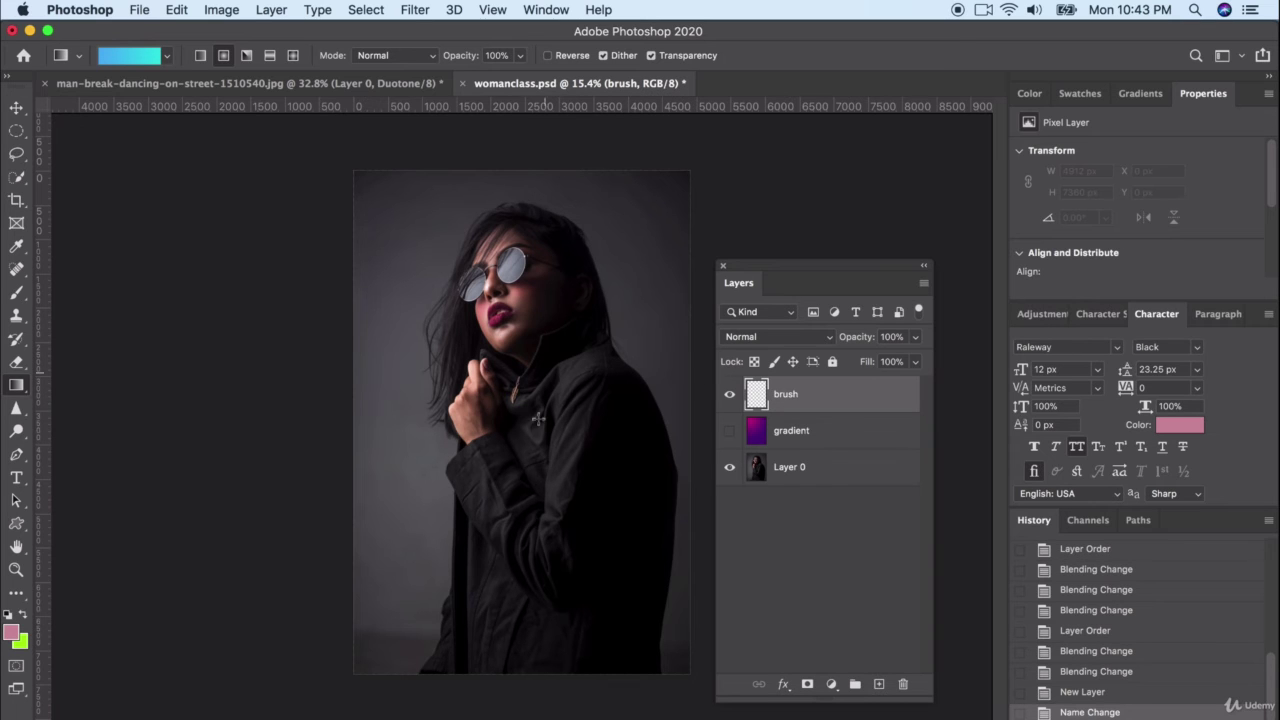
Set up the Brush tool with the Soft Round brush at a size of 5000 px
click(16, 293)
right_click(16, 293)
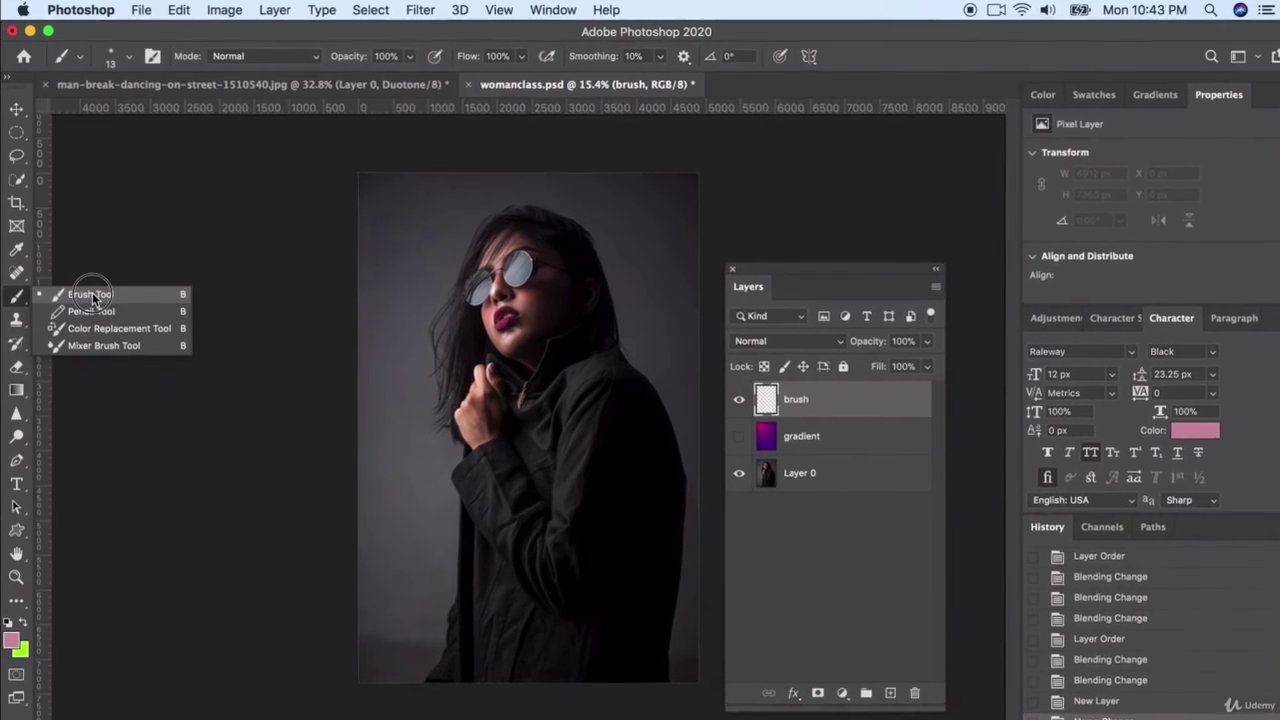
click(90, 294)
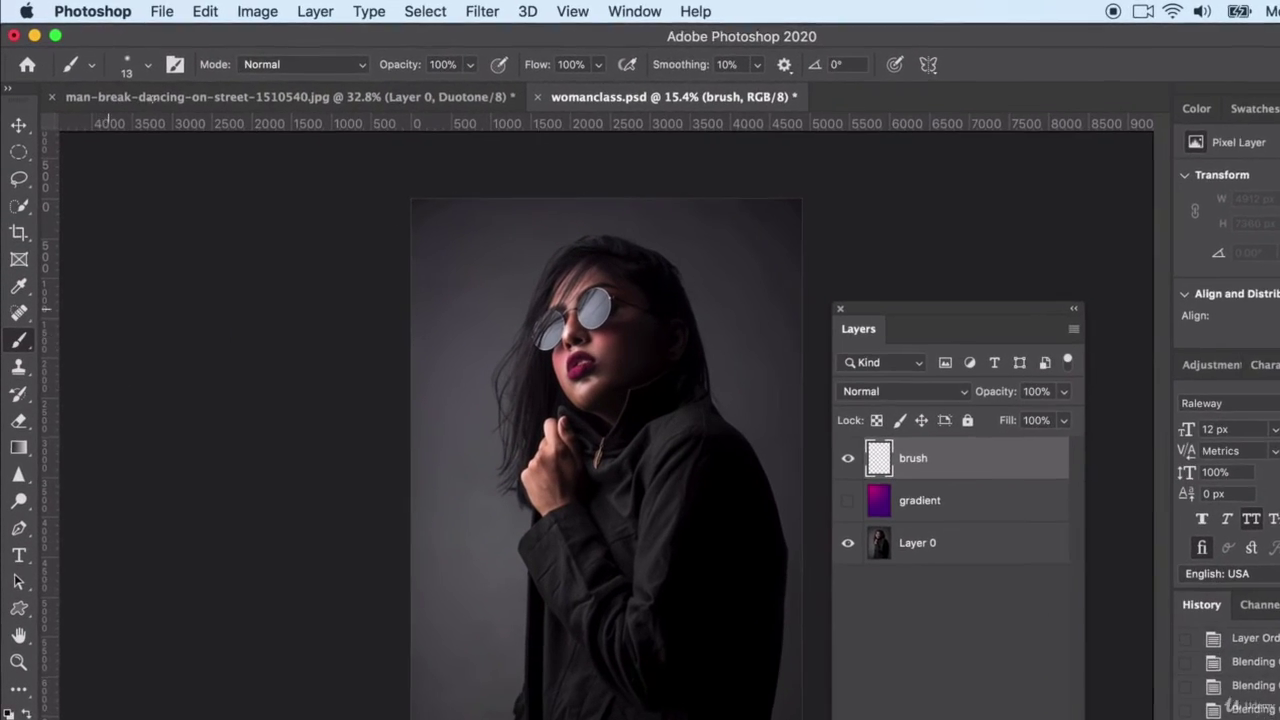
click(148, 64)
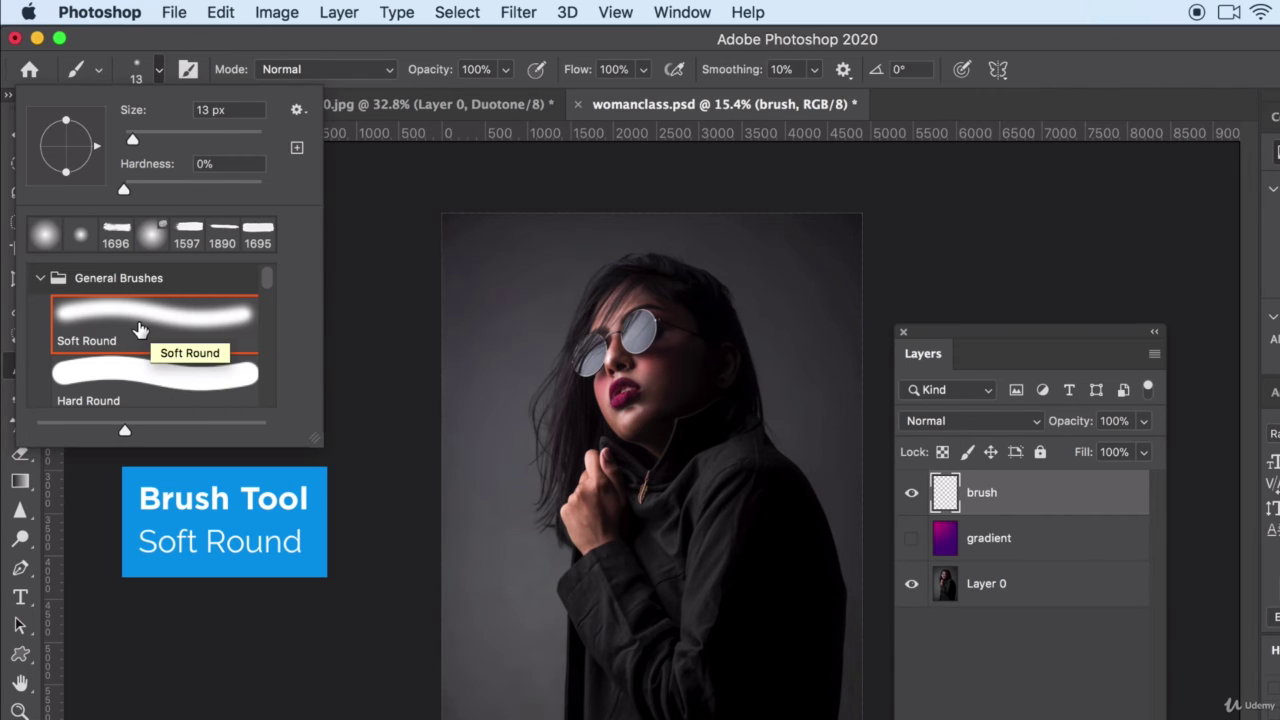
drag(132, 138, 263, 140)
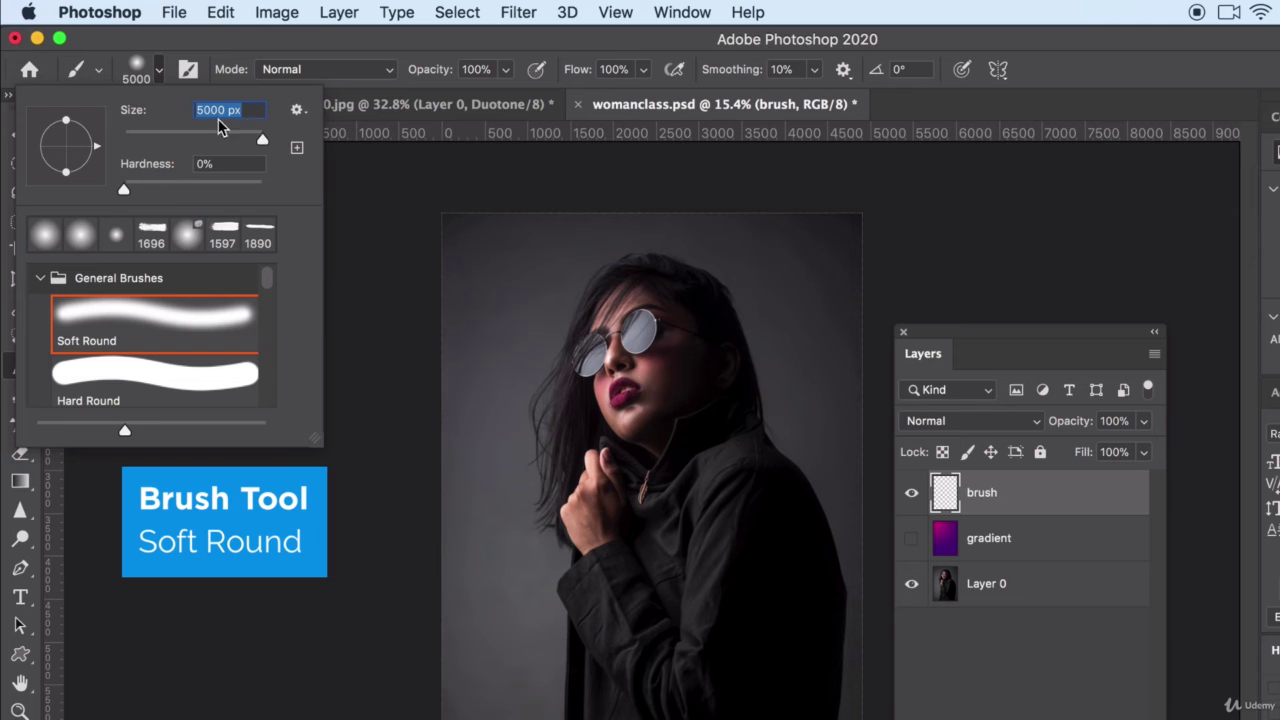
click(231, 447)
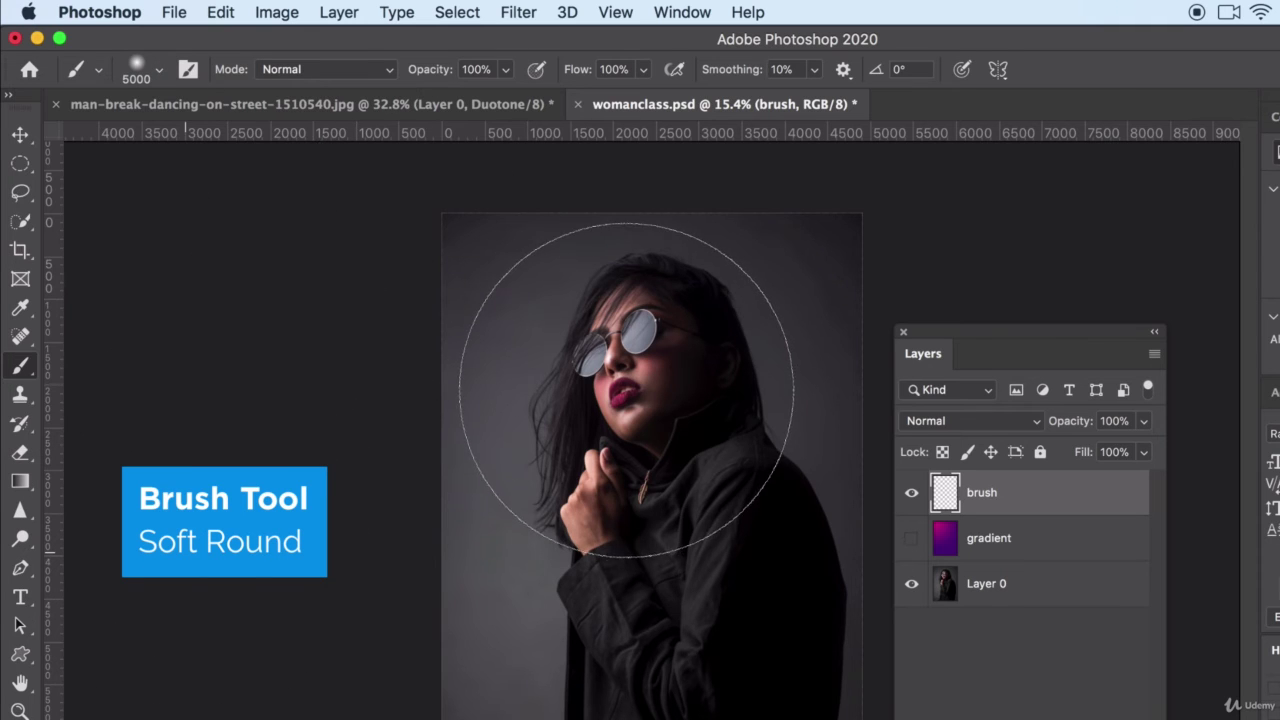
Change the foreground color to a bright, saturated magenta
click(20, 718)
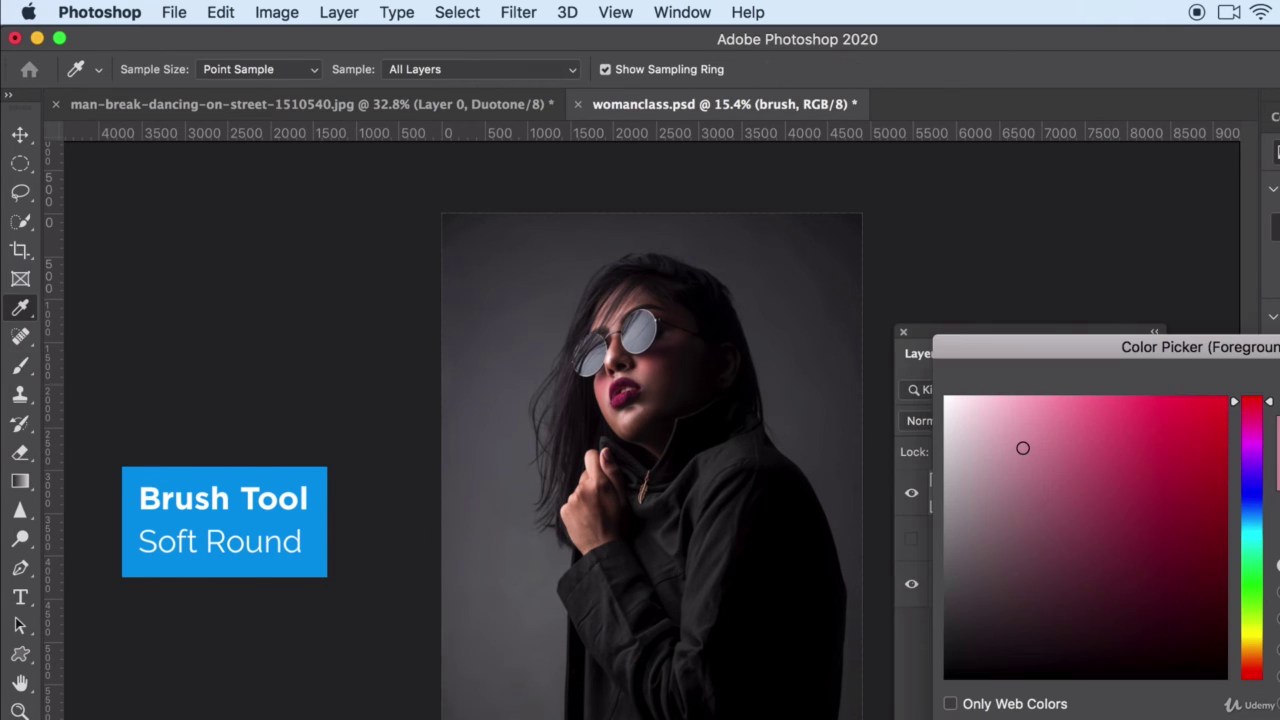
click(1149, 394)
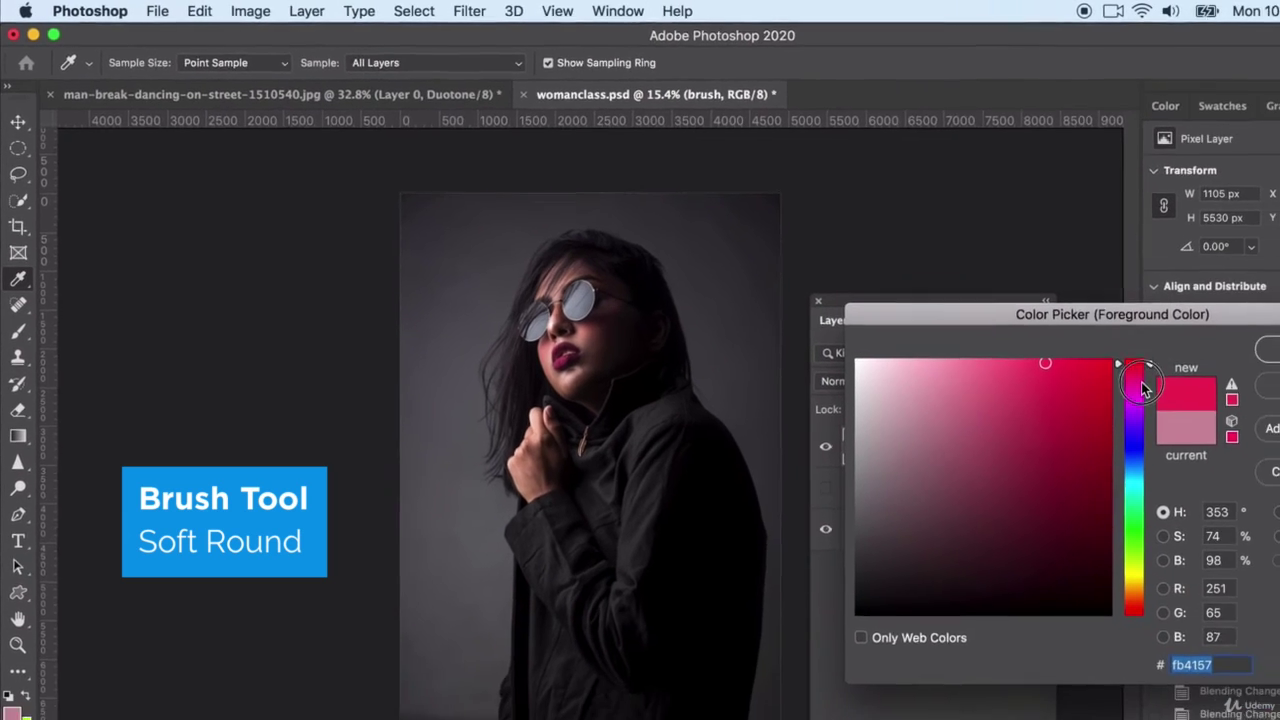
click(1219, 412)
click(1163, 319)
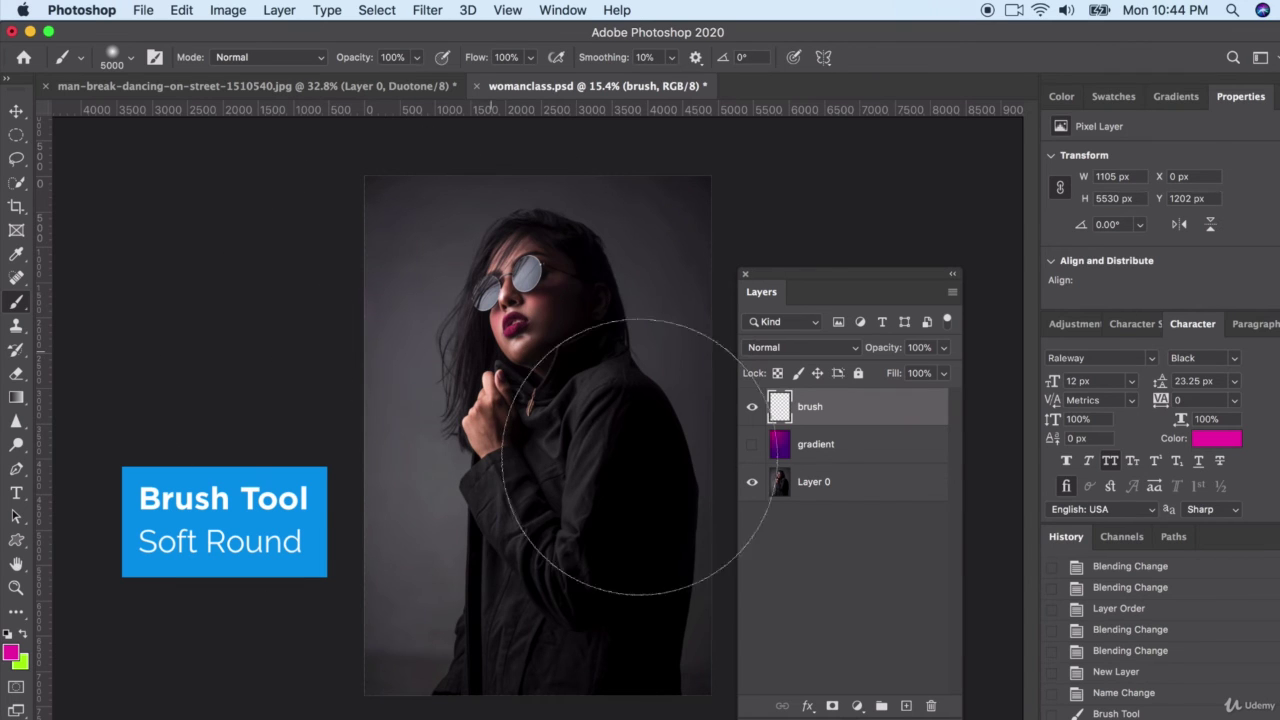
Set the brush layer's blend mode to Overlay and paint magenta over the photo's left background and the woman's face
click(806, 350)
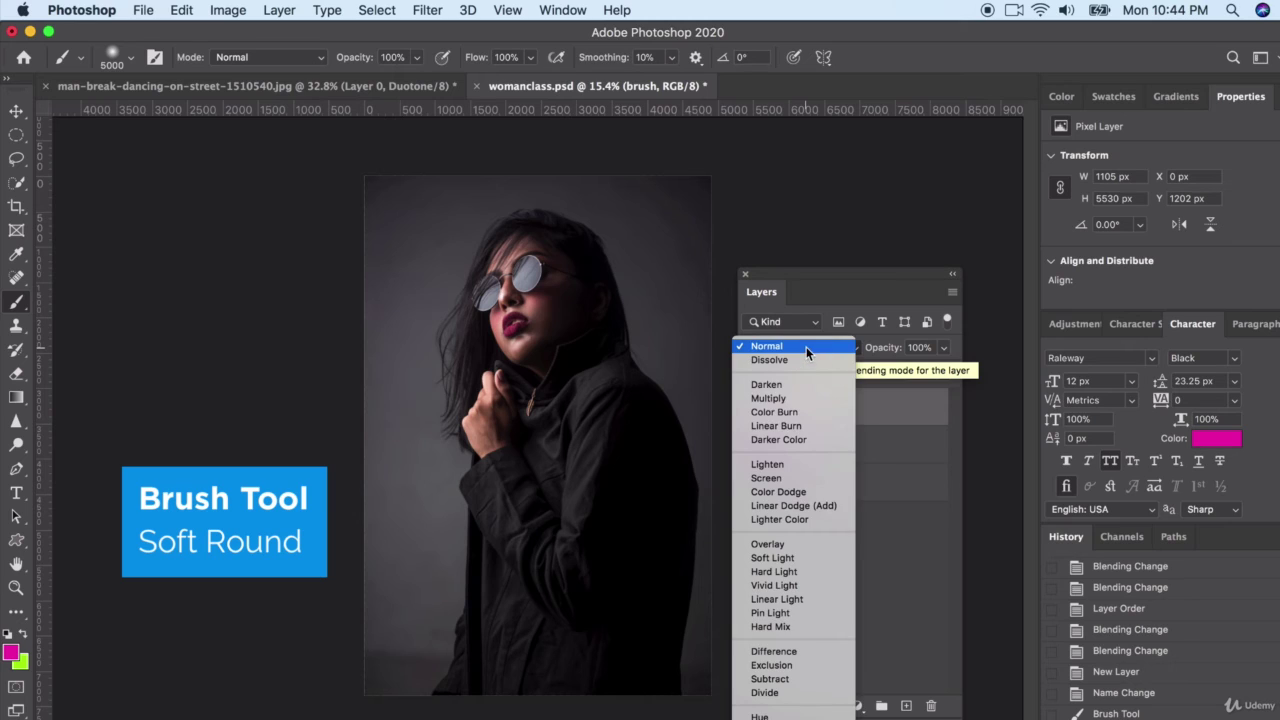
click(780, 544)
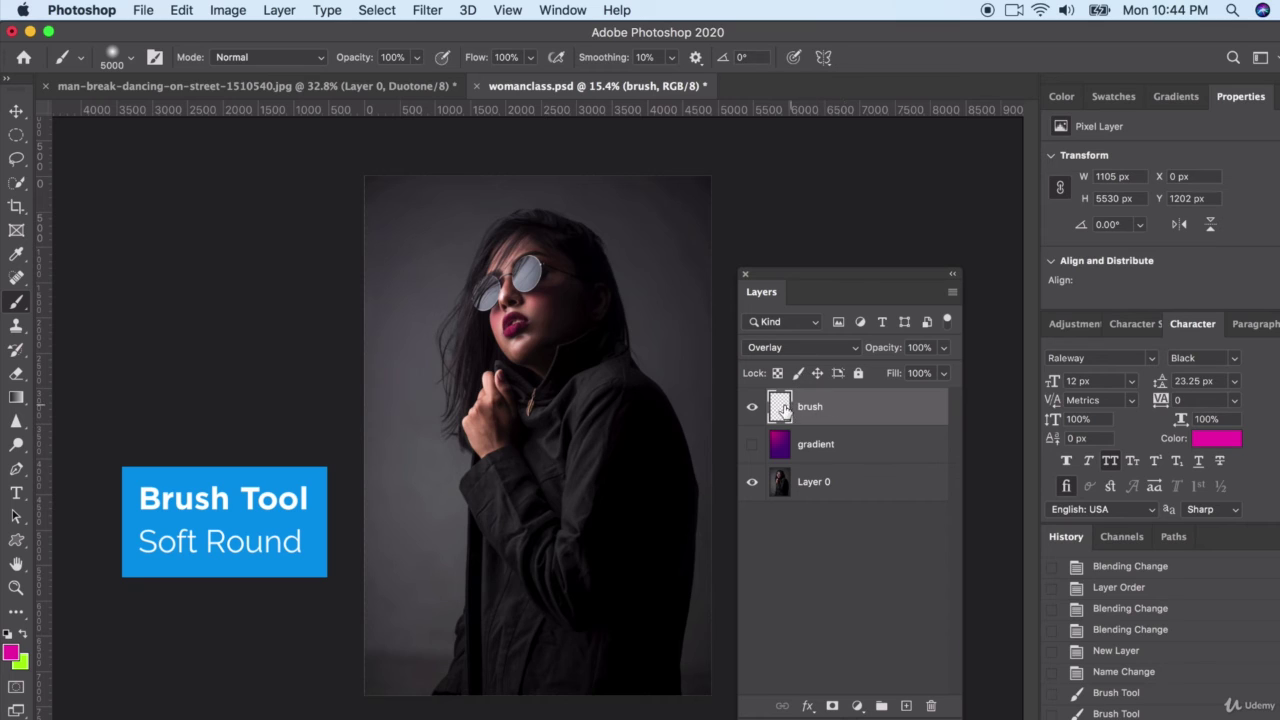
click(418, 245)
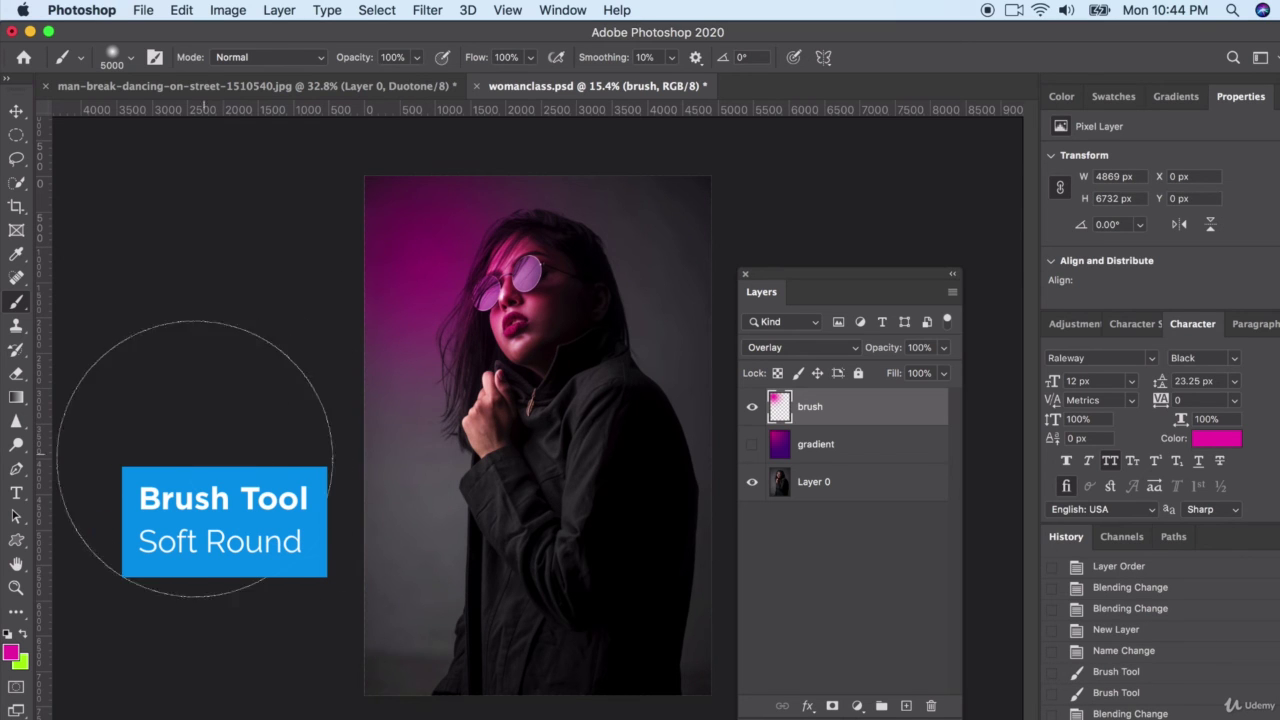
click(255, 575)
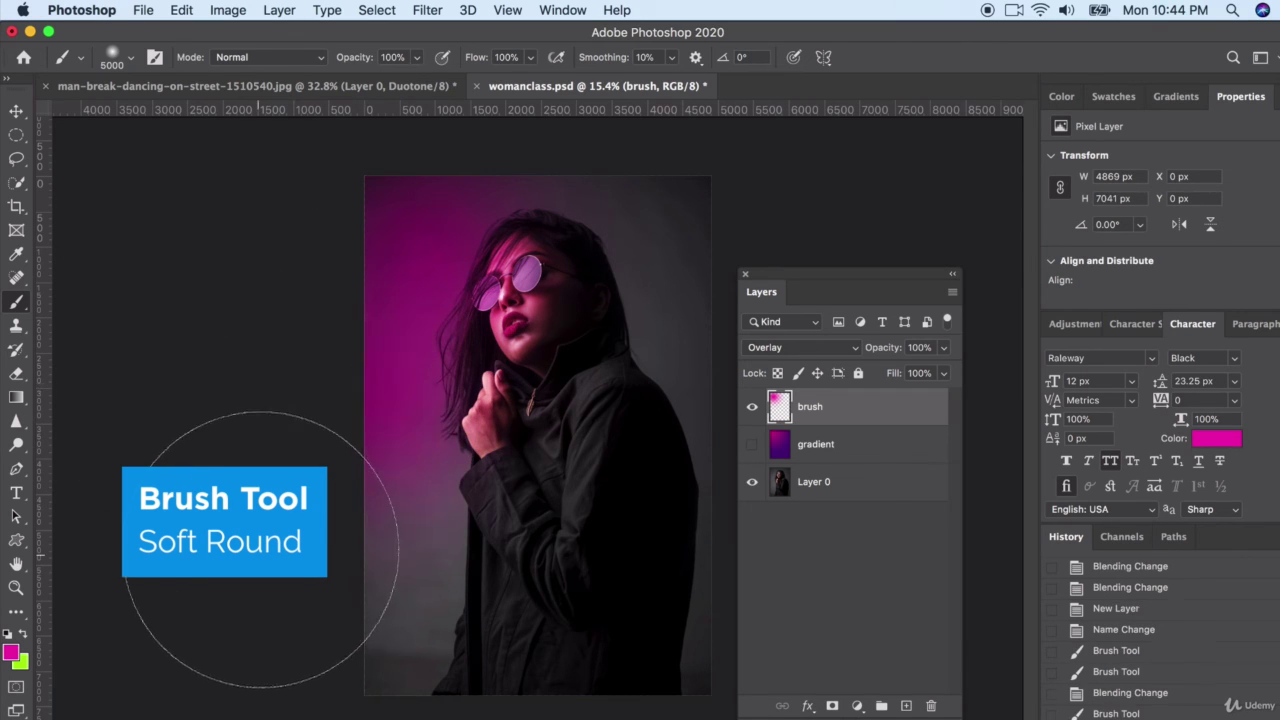
click(400, 235)
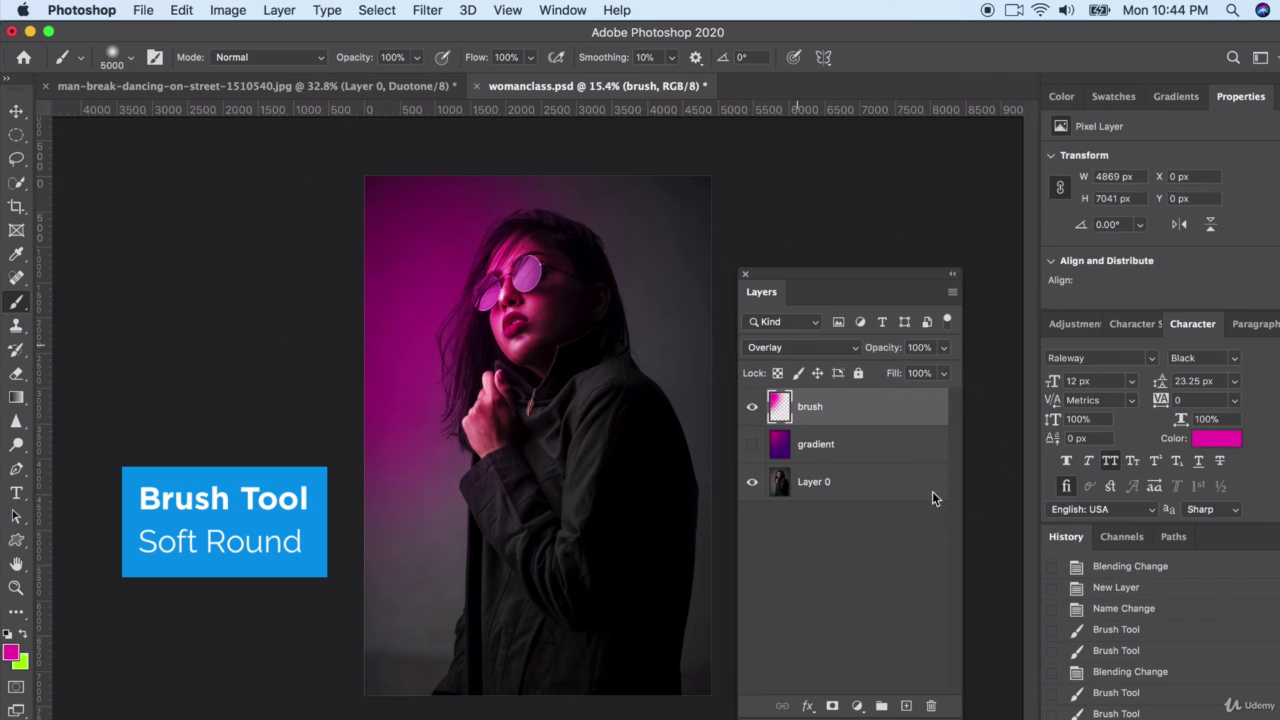
click(752, 409)
click(752, 409)
Set up the Eraser tool with the Soft Round brush at a size of 1040 px
drag(16, 373, 80, 374)
click(80, 373)
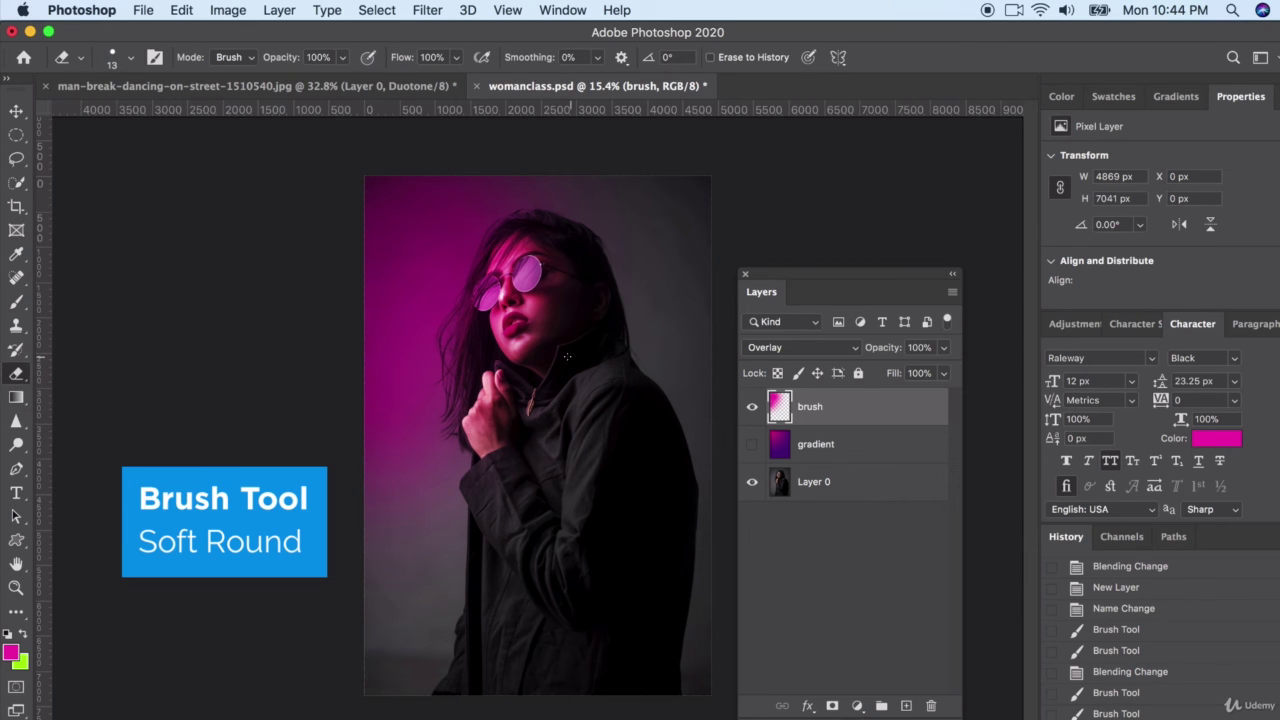
click(131, 58)
drag(176, 115, 190, 115)
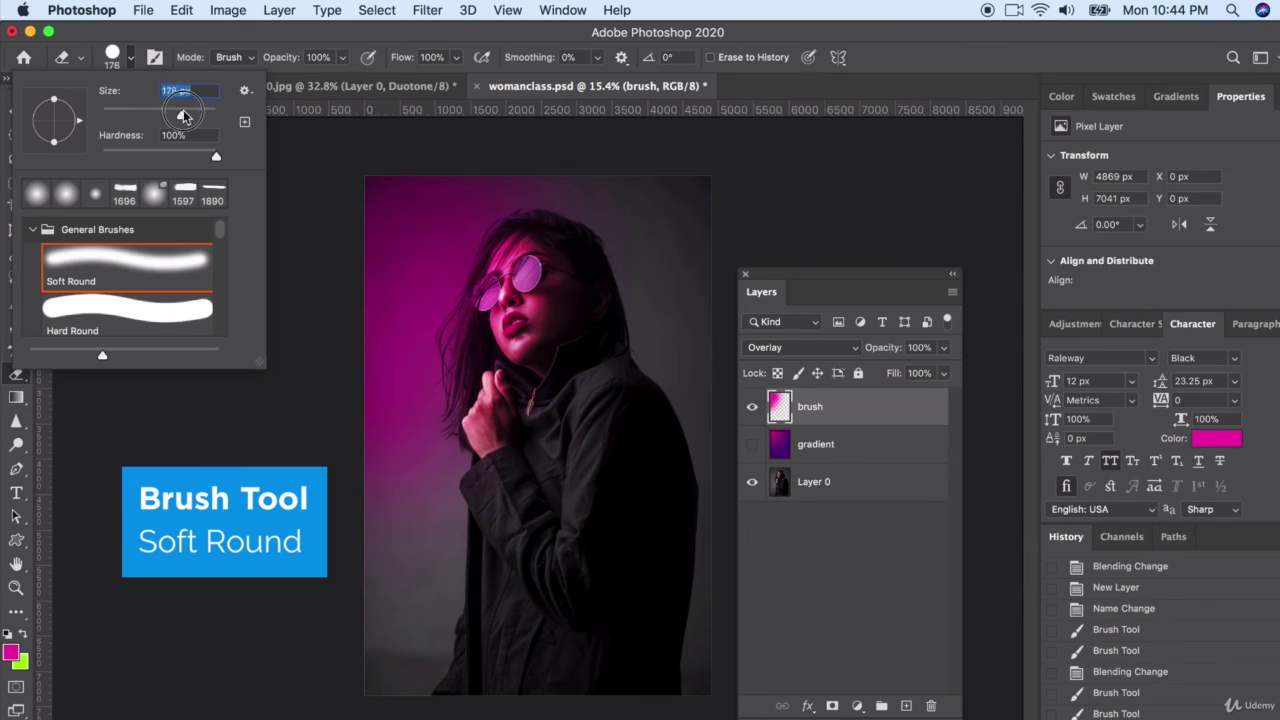
double_click(135, 267)
click(131, 58)
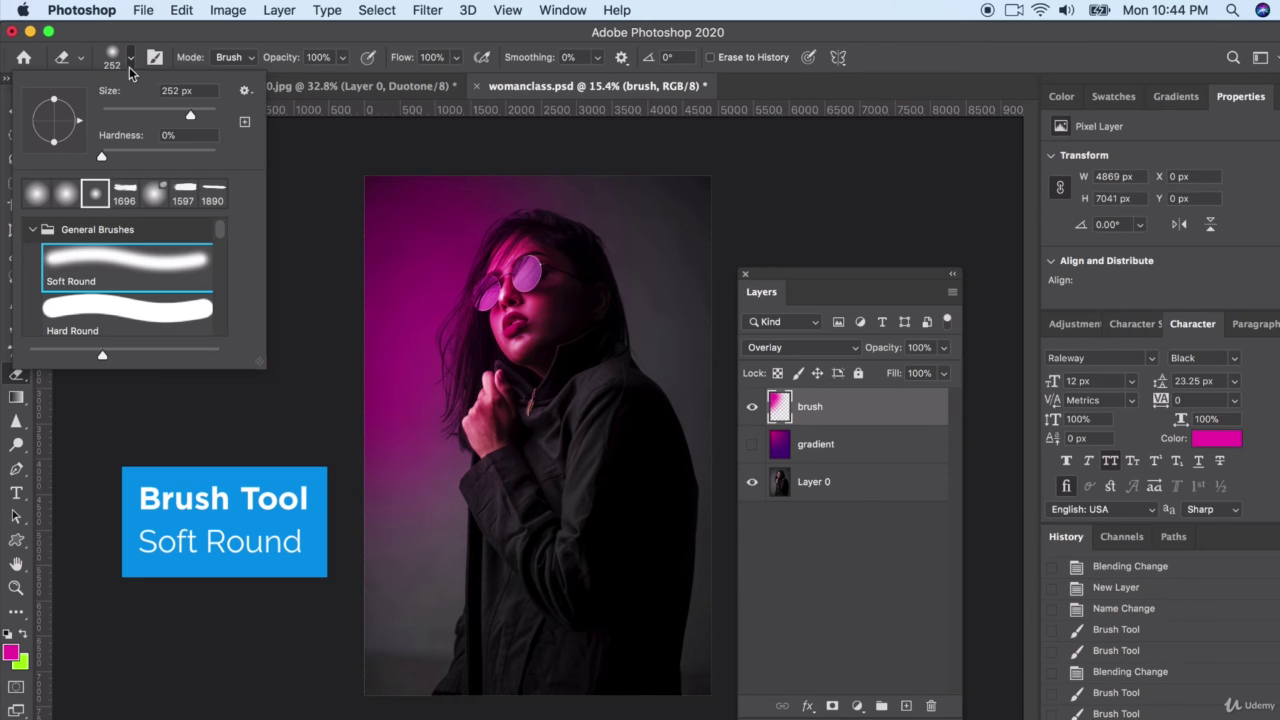
drag(188, 115, 206, 115)
Erase the magenta around the jacket's collar and shoulder, and add a new layer above the brush layer
click(572, 416)
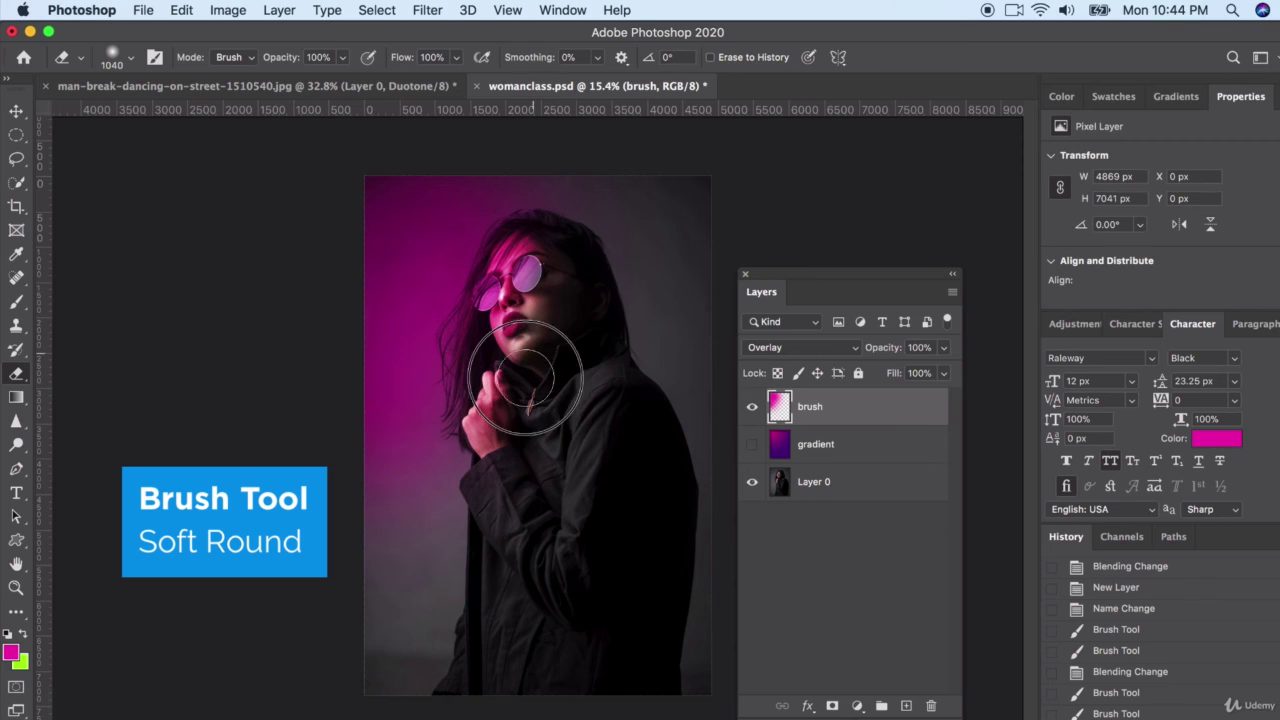
mouse_move(557, 390)
mouse_down()
mouse_move(589, 296)
mouse_move(583, 204)
mouse_move(605, 202)
mouse_move(623, 386)
mouse_up()
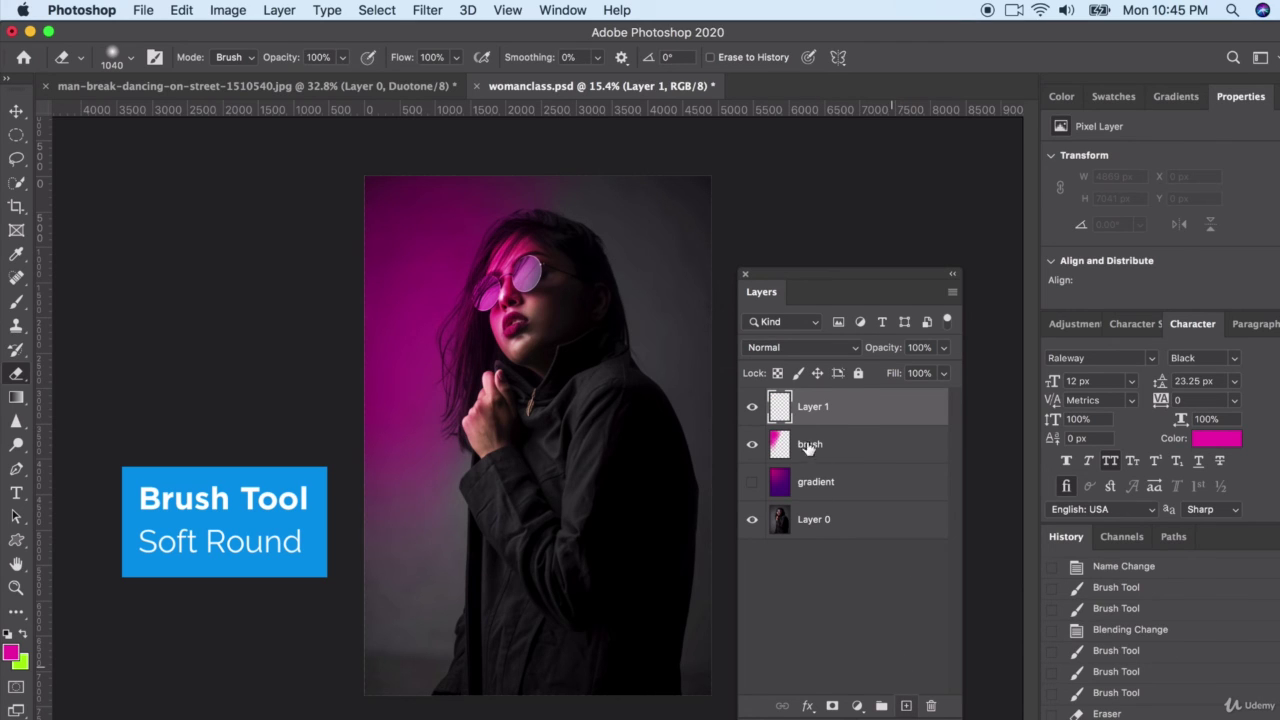
Set the foreground color to violet (#a141fb) and paint a large soft spot behind the woman's head on the new layer
click(10, 653)
click(1040, 386)
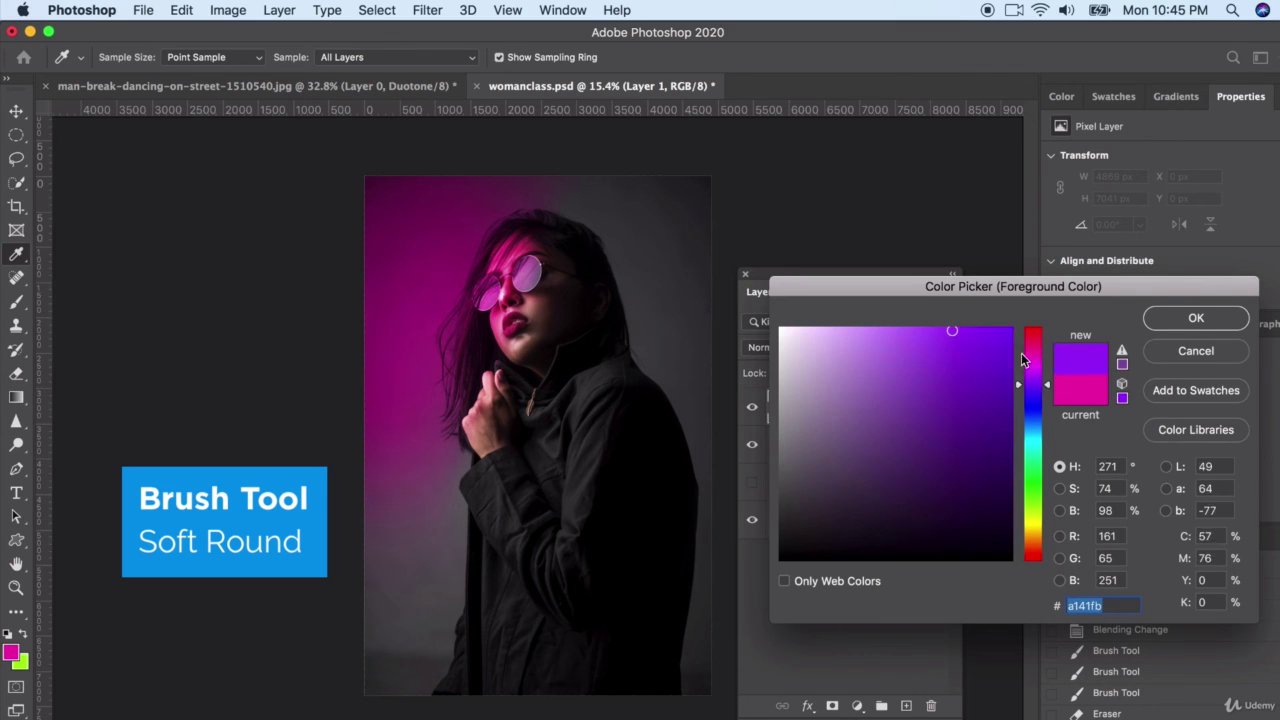
click(1194, 318)
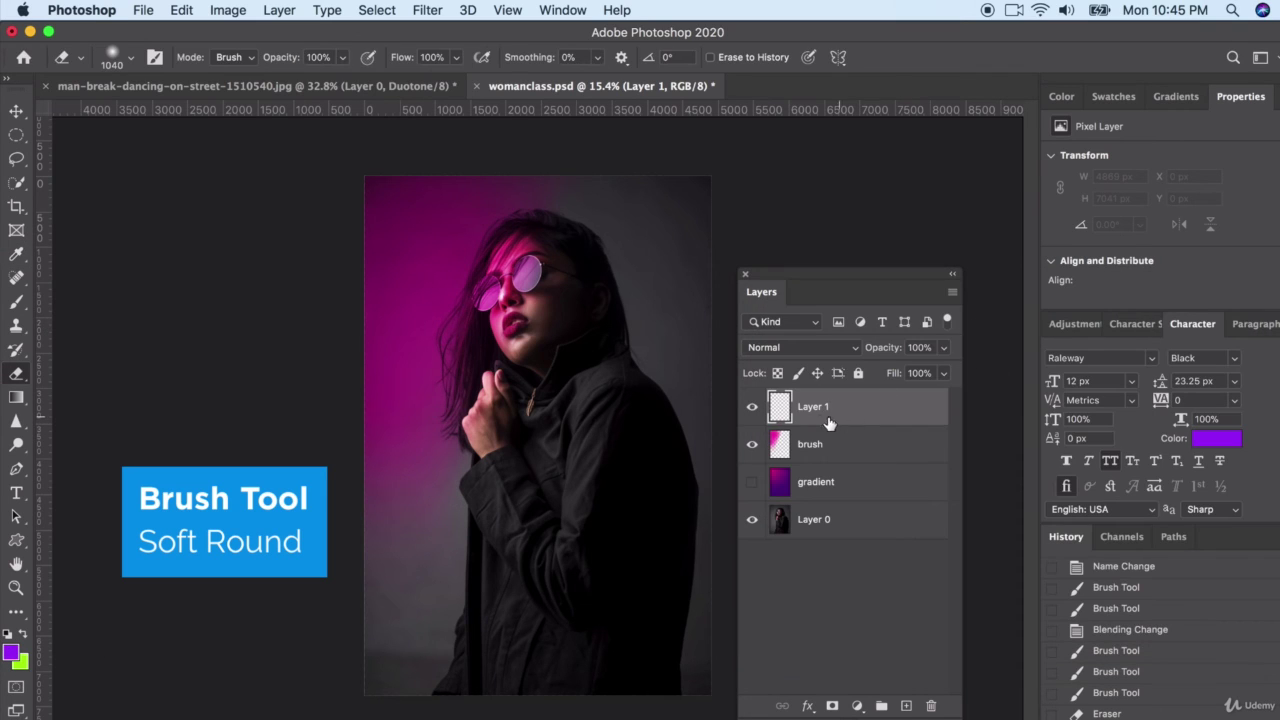
click(14, 303)
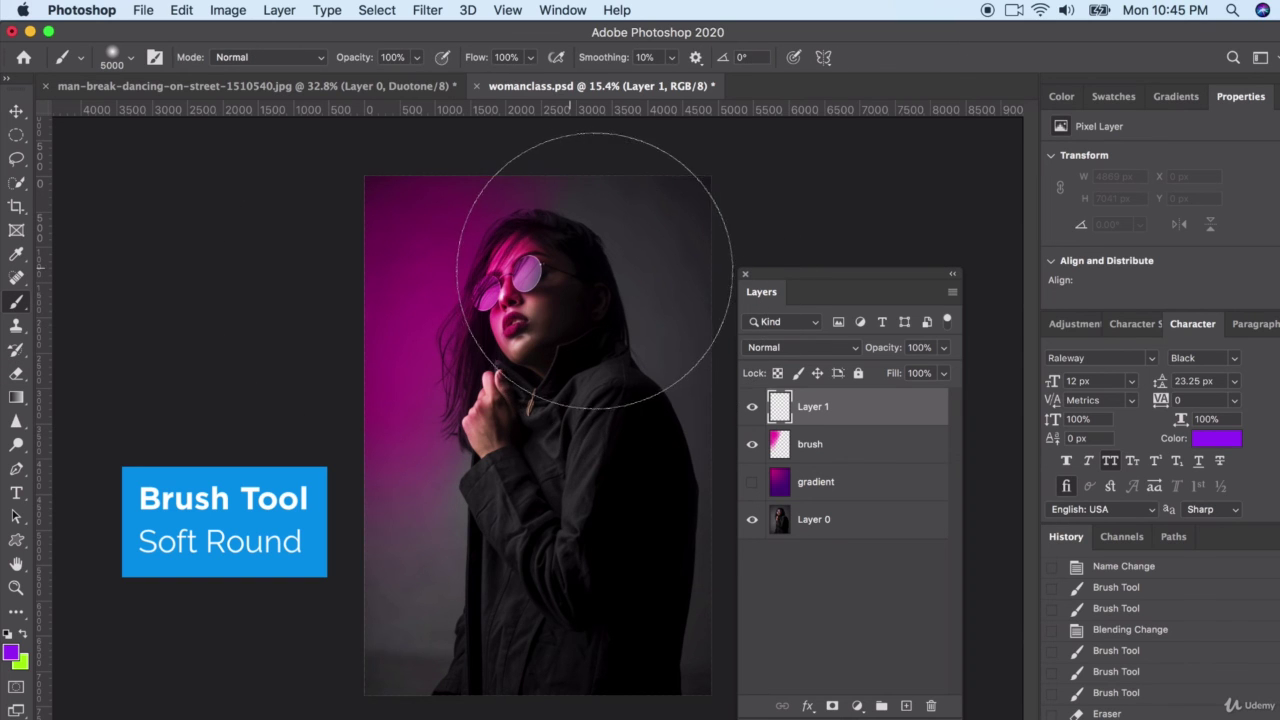
scroll(571, 343, up, 2)
scroll(595, 370, up, 5)
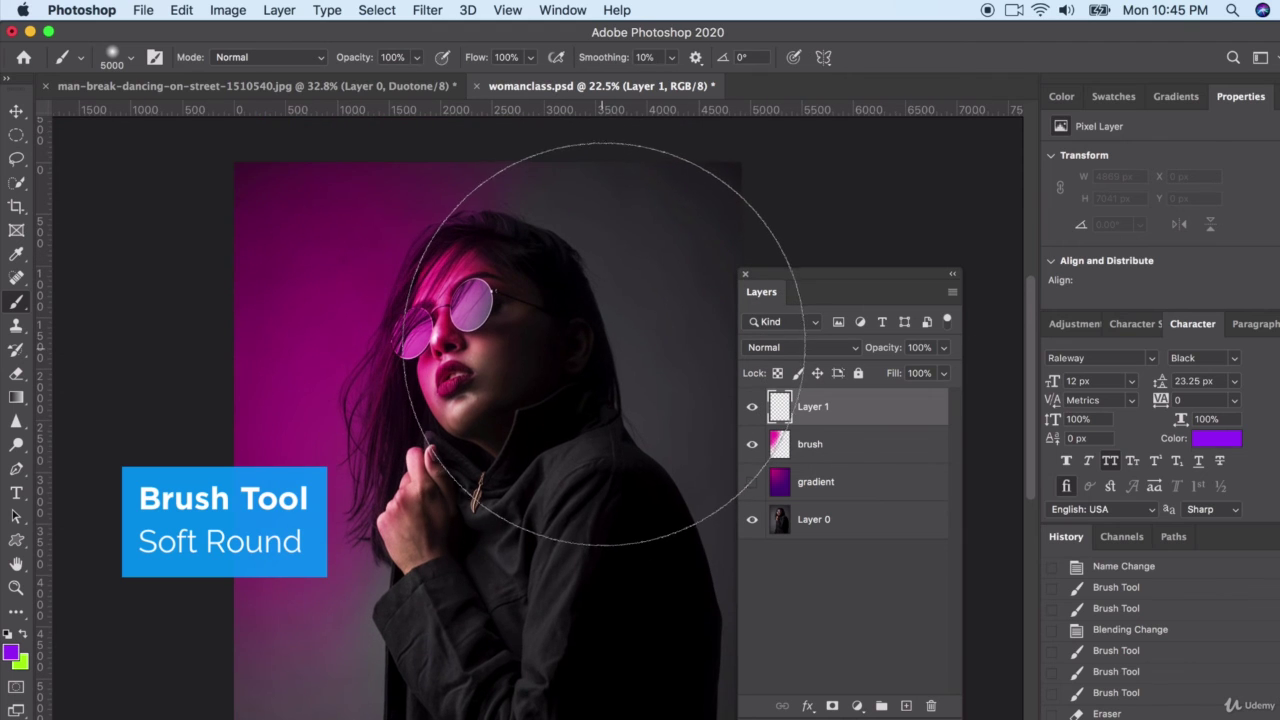
click(603, 238)
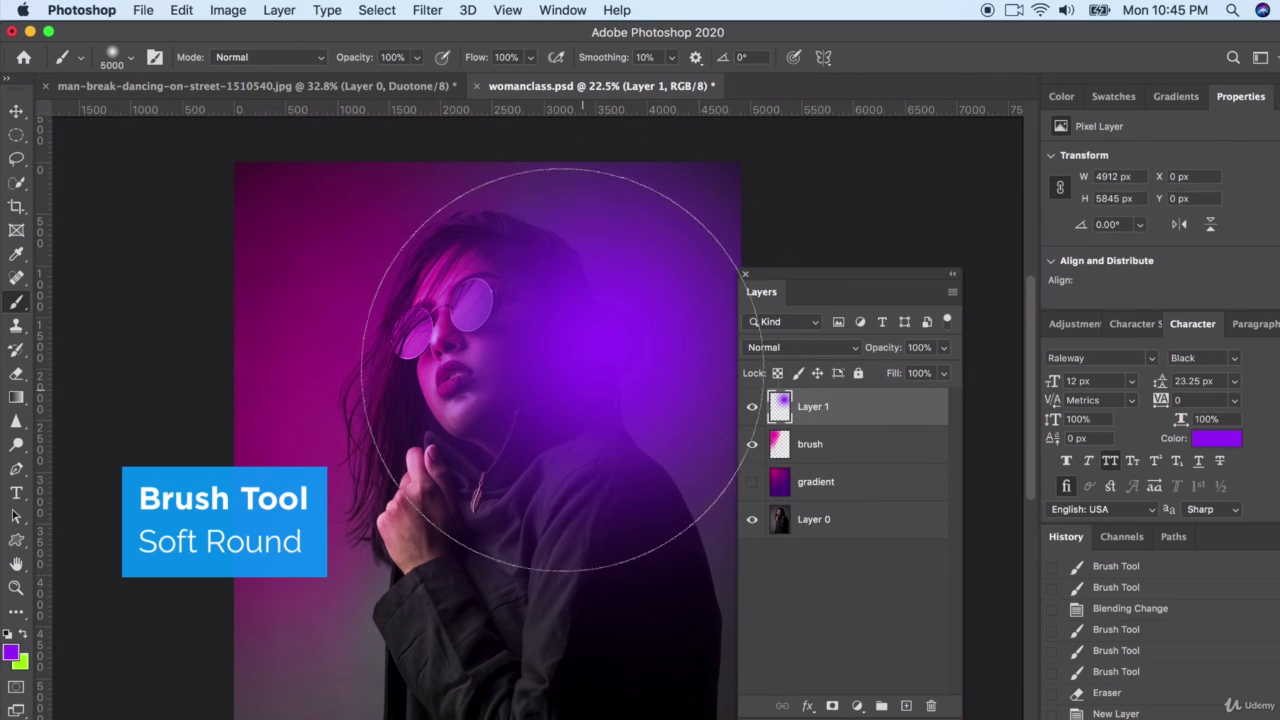
Set the blend mode of the violet paint layer to Overlay
click(806, 347)
click(806, 343)
click(782, 349)
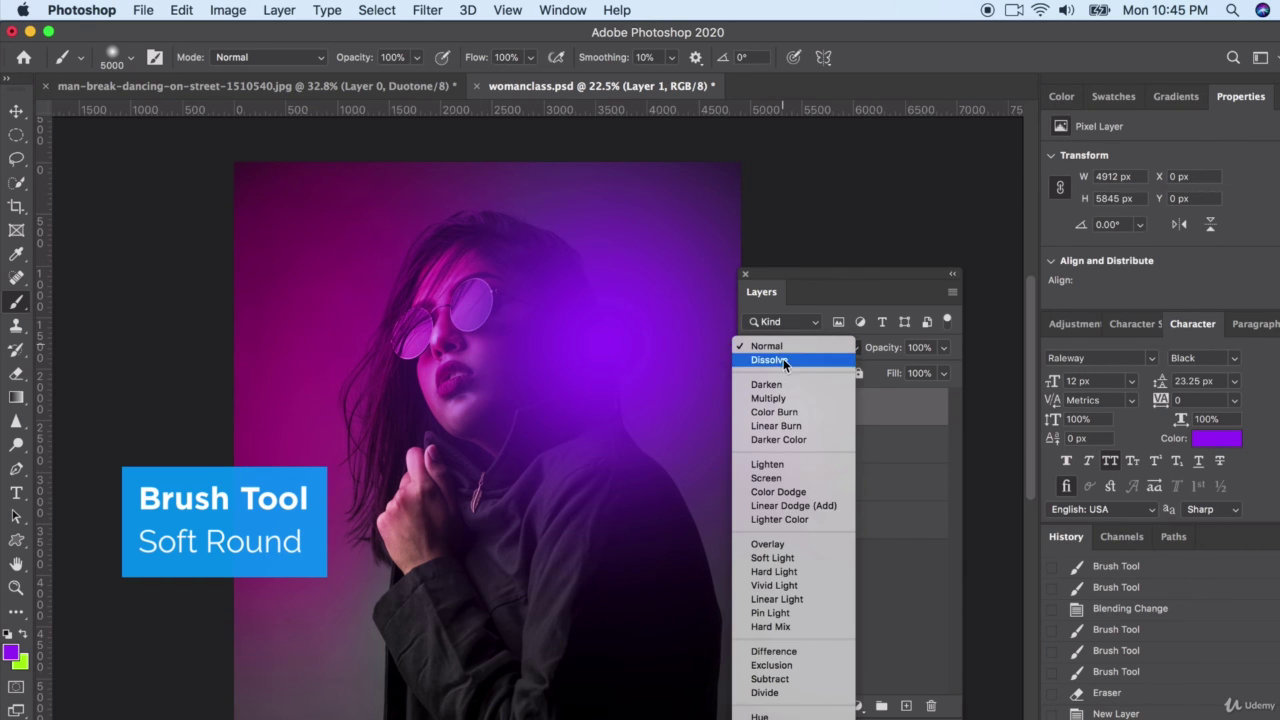
click(771, 546)
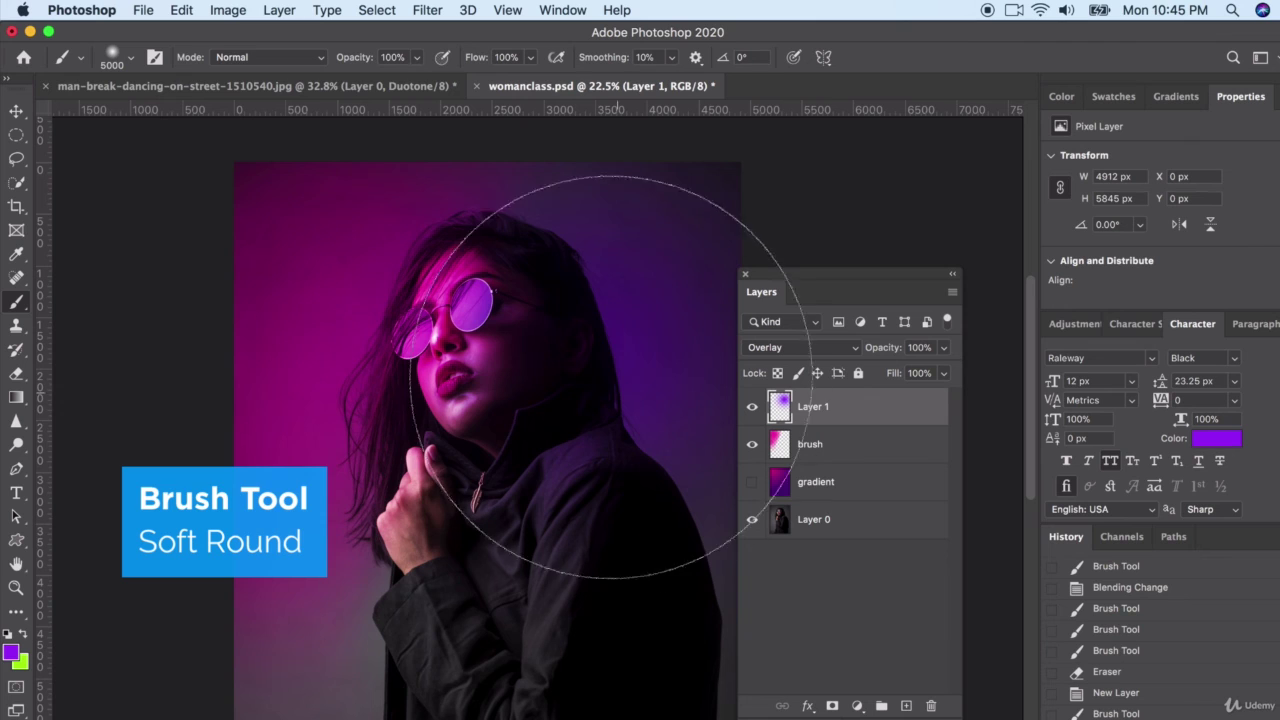
Reduce the brush size and paint more violet over the back of the woman's head and the adjoining background
click(132, 59)
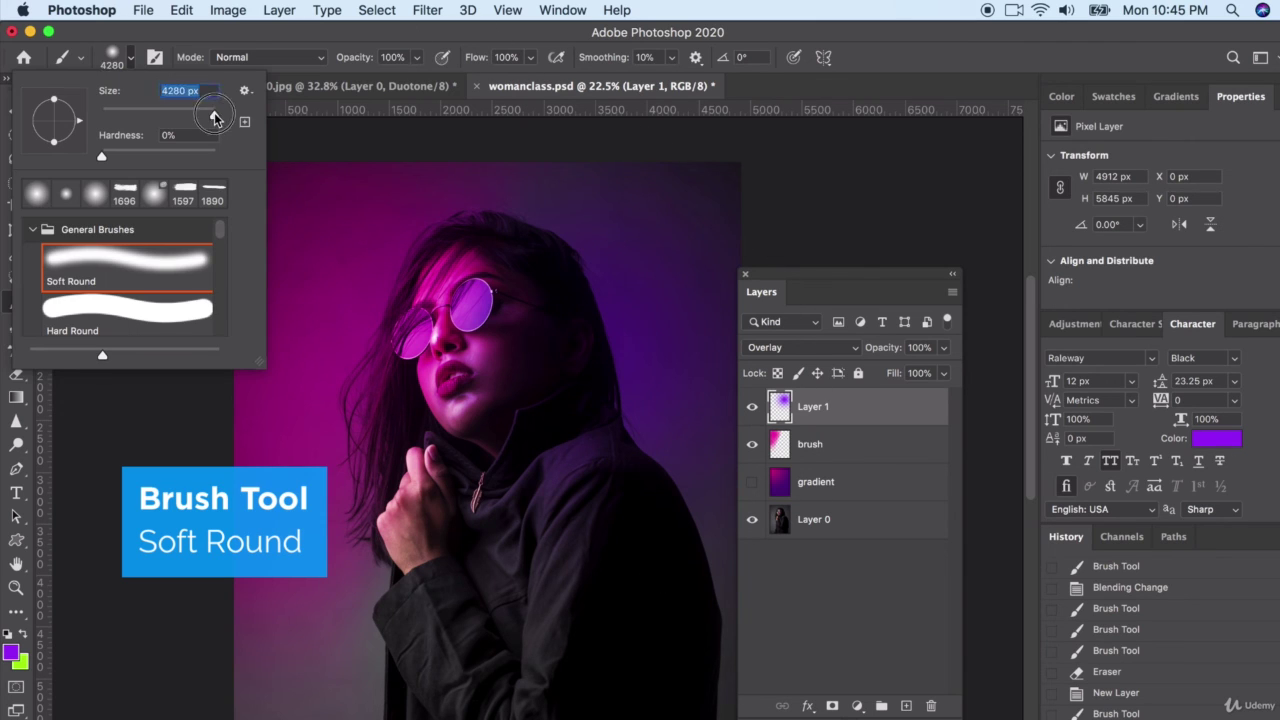
click(537, 408)
mouse_move(577, 260)
mouse_down()
mouse_move(557, 214)
mouse_move(600, 243)
mouse_up()
Set the foreground color to blue (#1253f8) and paint it softly into the background's upper-right corner, undoing the excess stroke
click(12, 650)
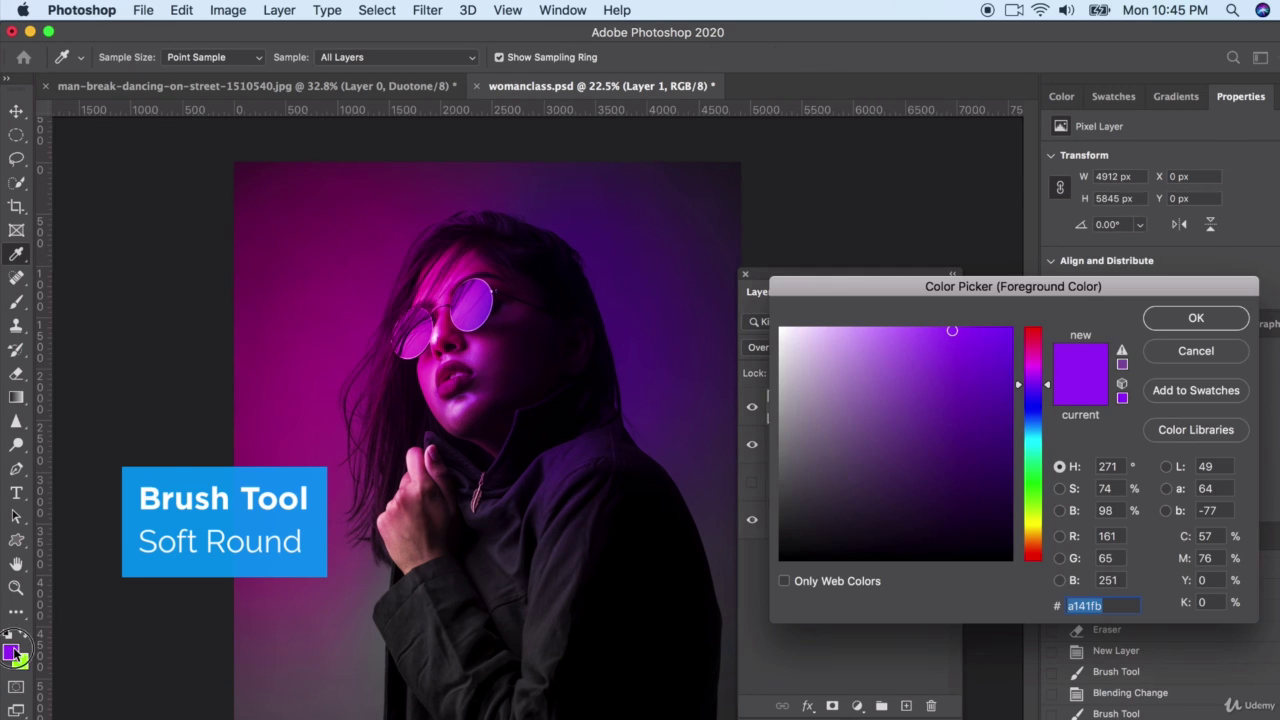
click(1041, 420)
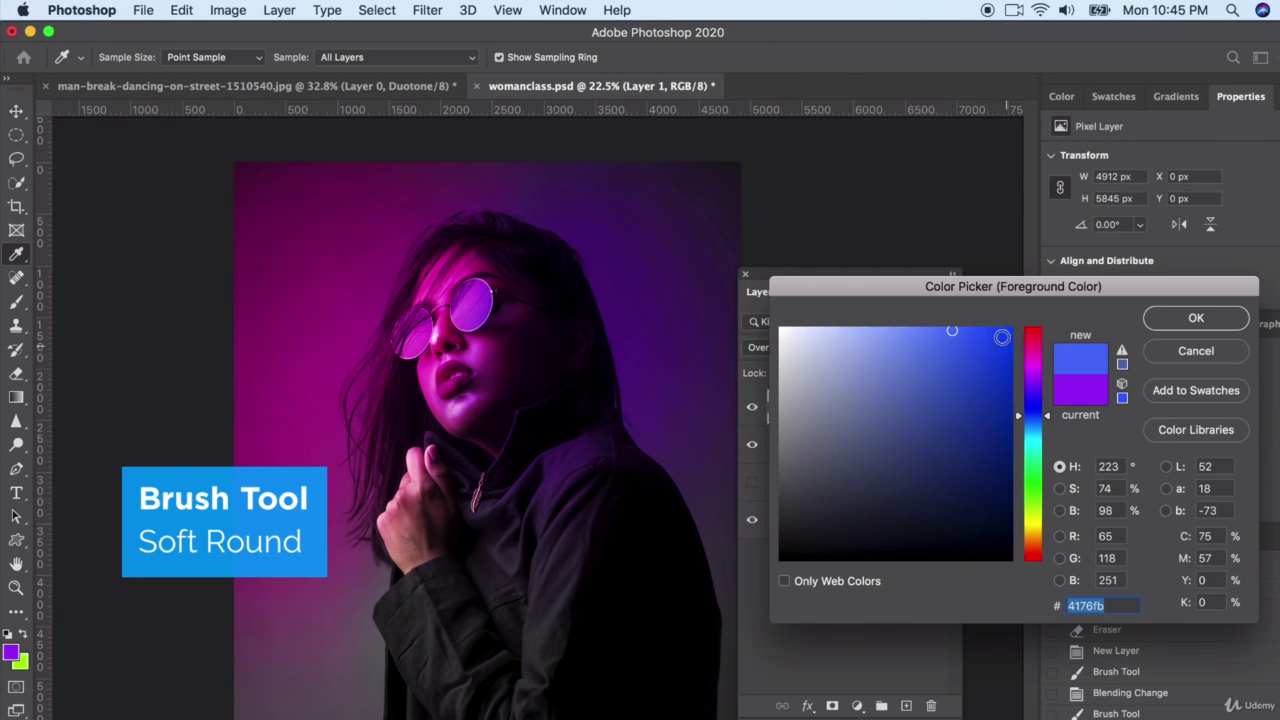
click(1186, 320)
drag(672, 230, 732, 377)
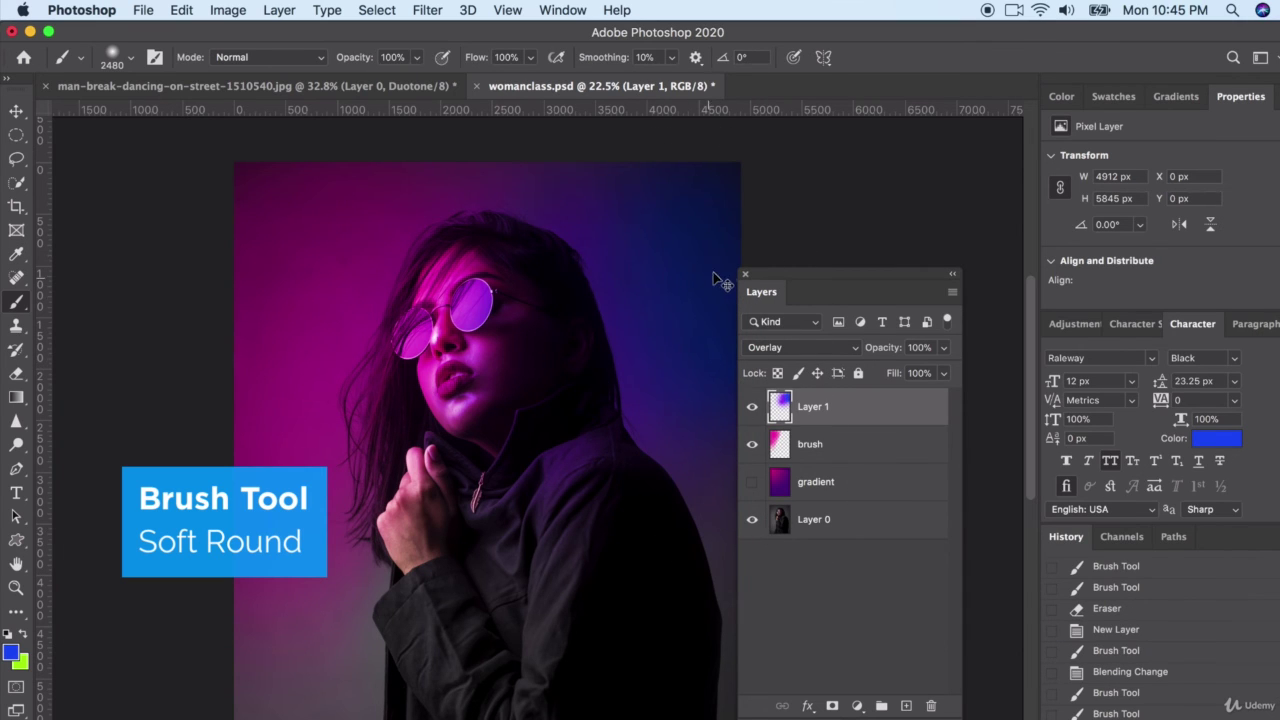
key(super+z)
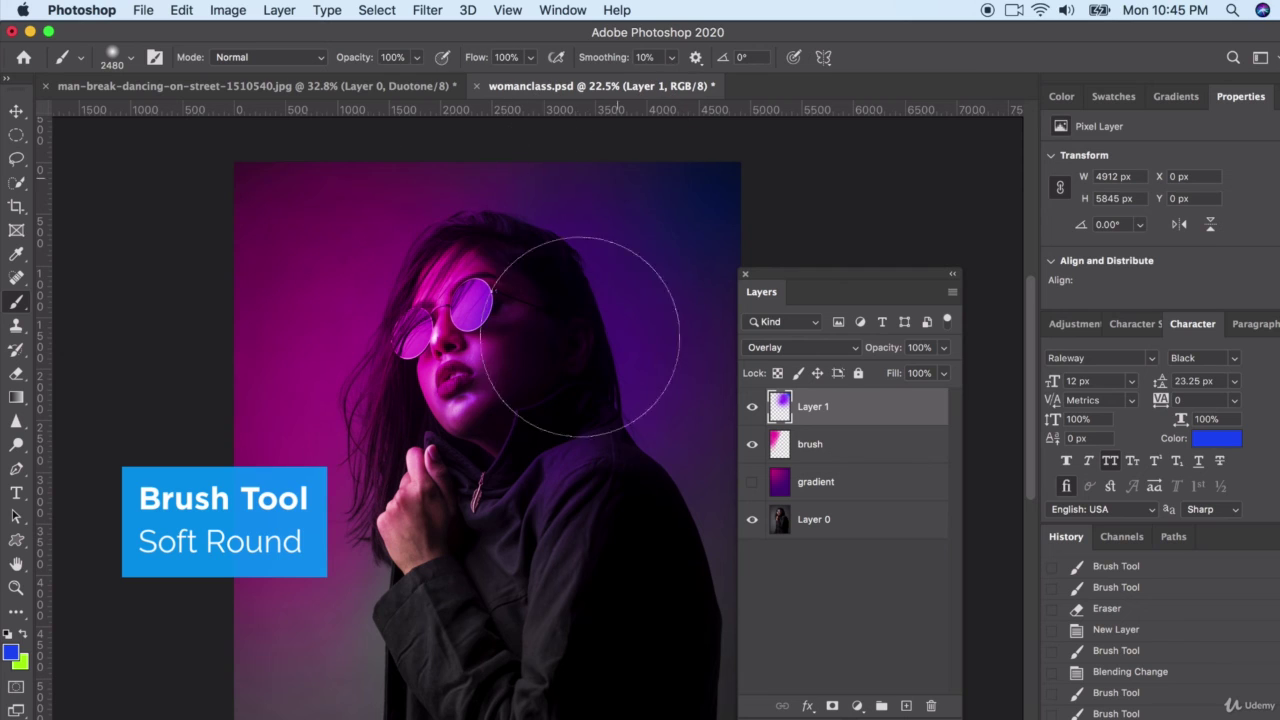
Try painting blue over the jacket and the background beside the woman's shoulder, and undo the stroke
scroll(575, 545, down, 1)
scroll(578, 553, down, 1)
mouse_move(514, 509)
mouse_down()
mouse_move(466, 471)
mouse_move(460, 433)
mouse_move(548, 377)
mouse_move(573, 343)
mouse_up()
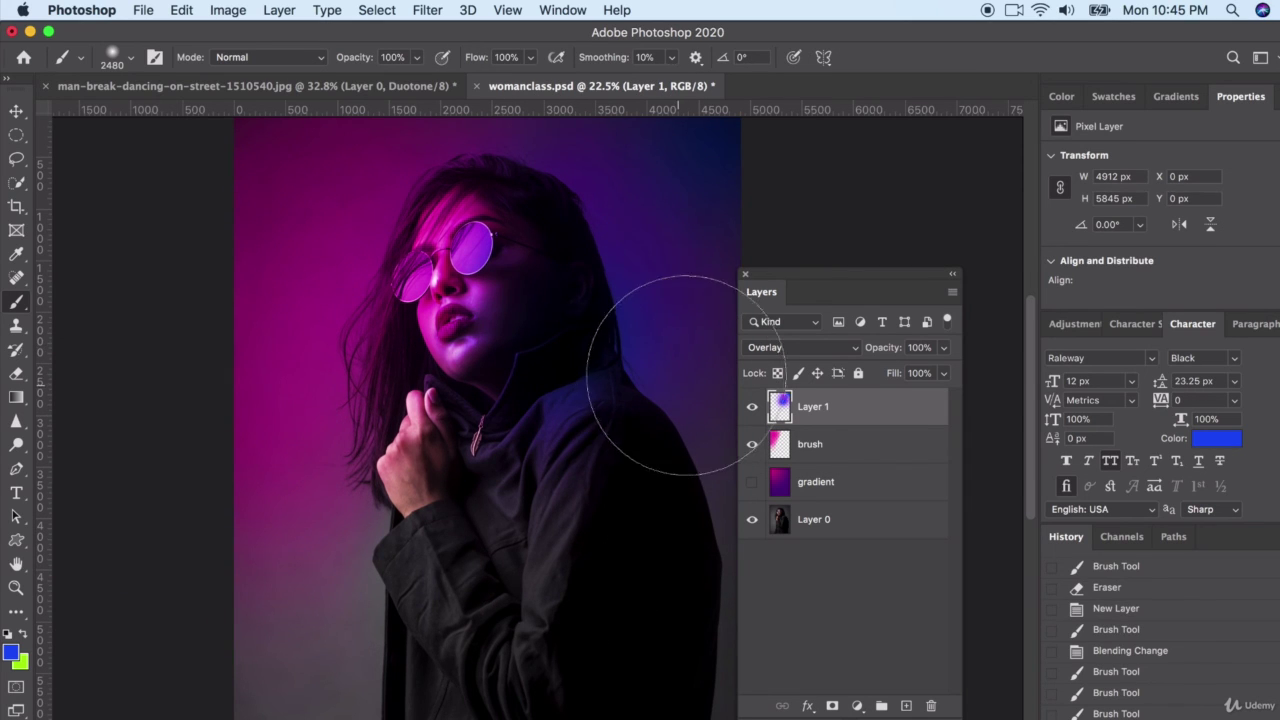
key(super+z)
Set the foreground color to orange
click(13, 651)
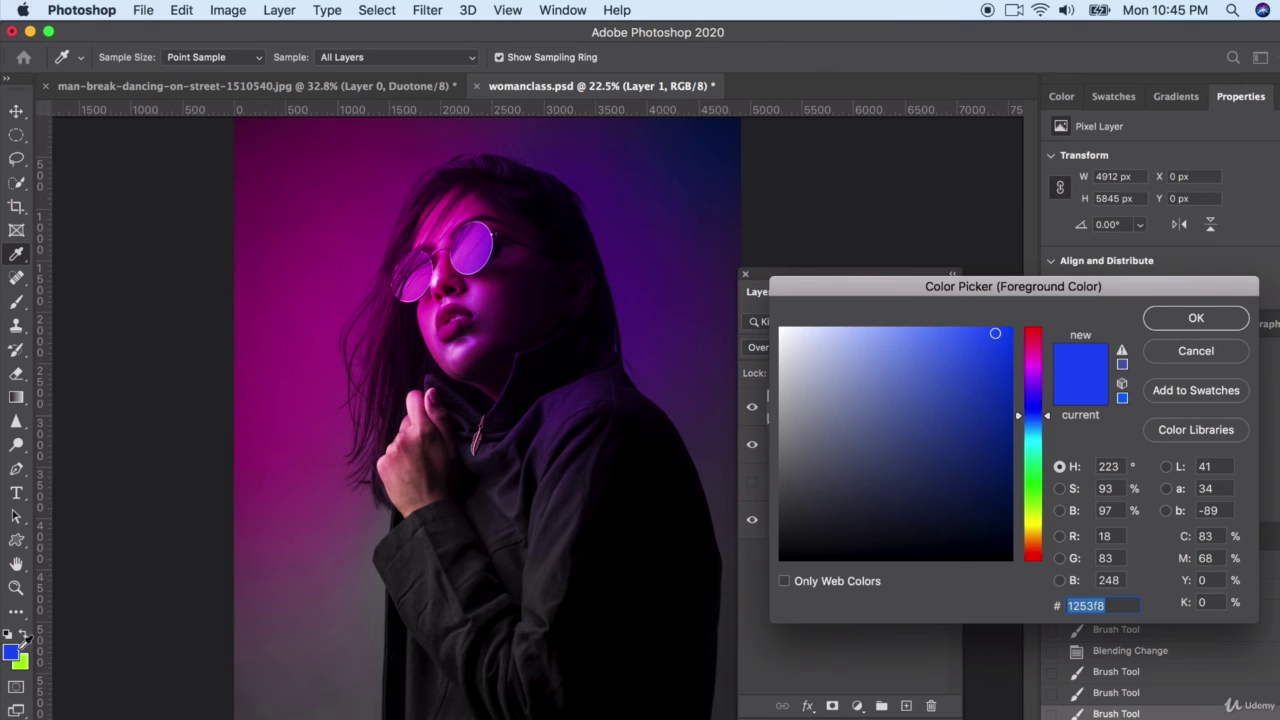
click(1033, 348)
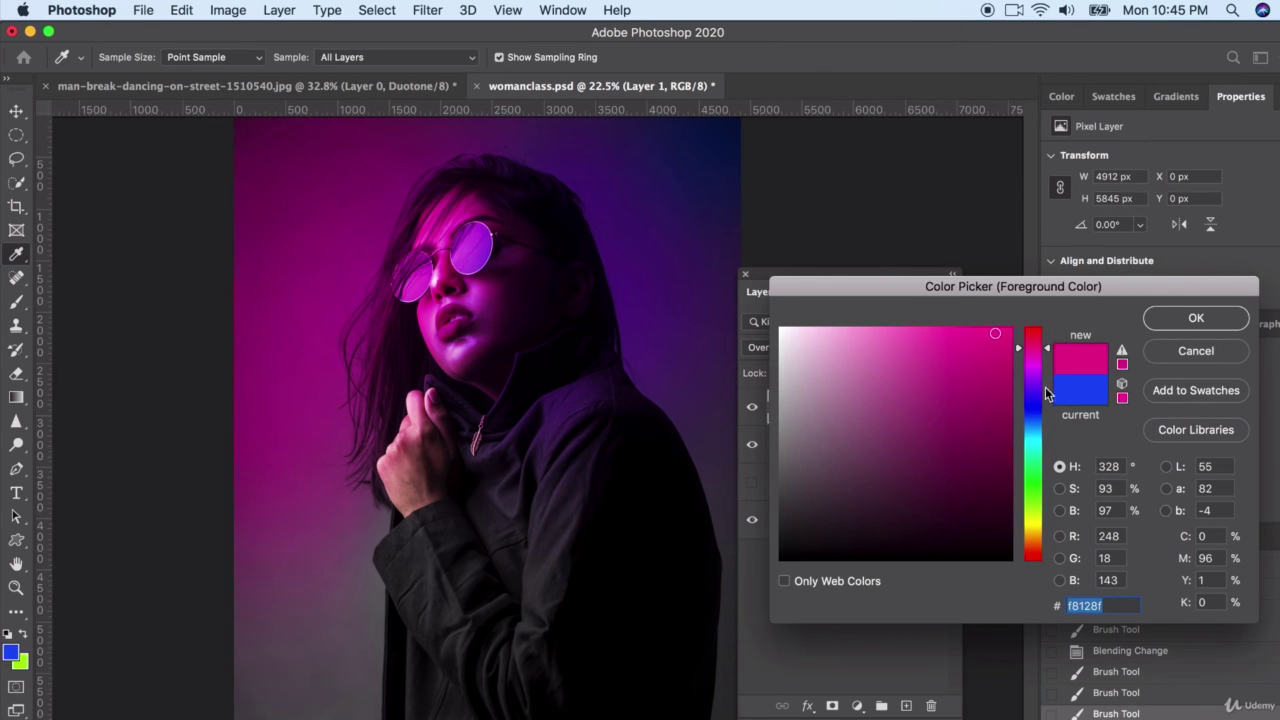
click(1033, 545)
click(1190, 320)
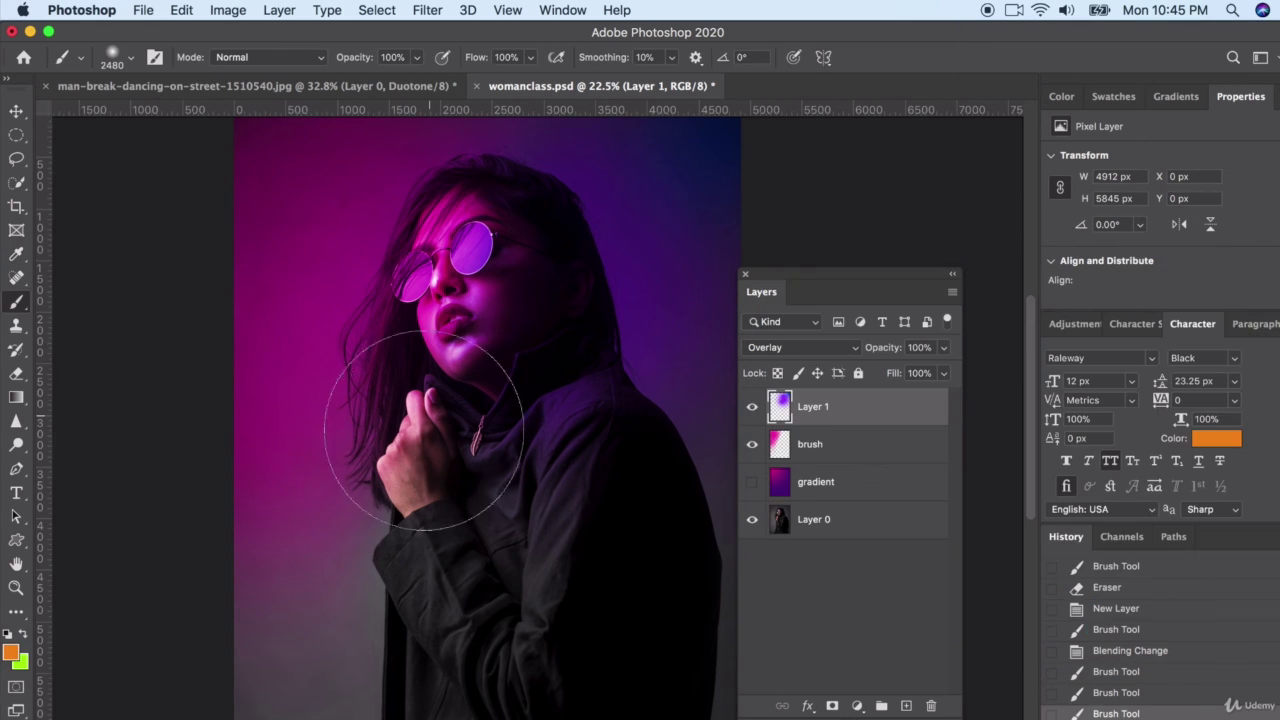
Try painting orange over the background in front of the woman on the violet Overlay layer, and undo the strokes
mouse_move(300, 457)
mouse_down()
mouse_move(251, 586)
mouse_move(194, 491)
mouse_move(301, 425)
mouse_up()
key(super+z)
click(320, 214)
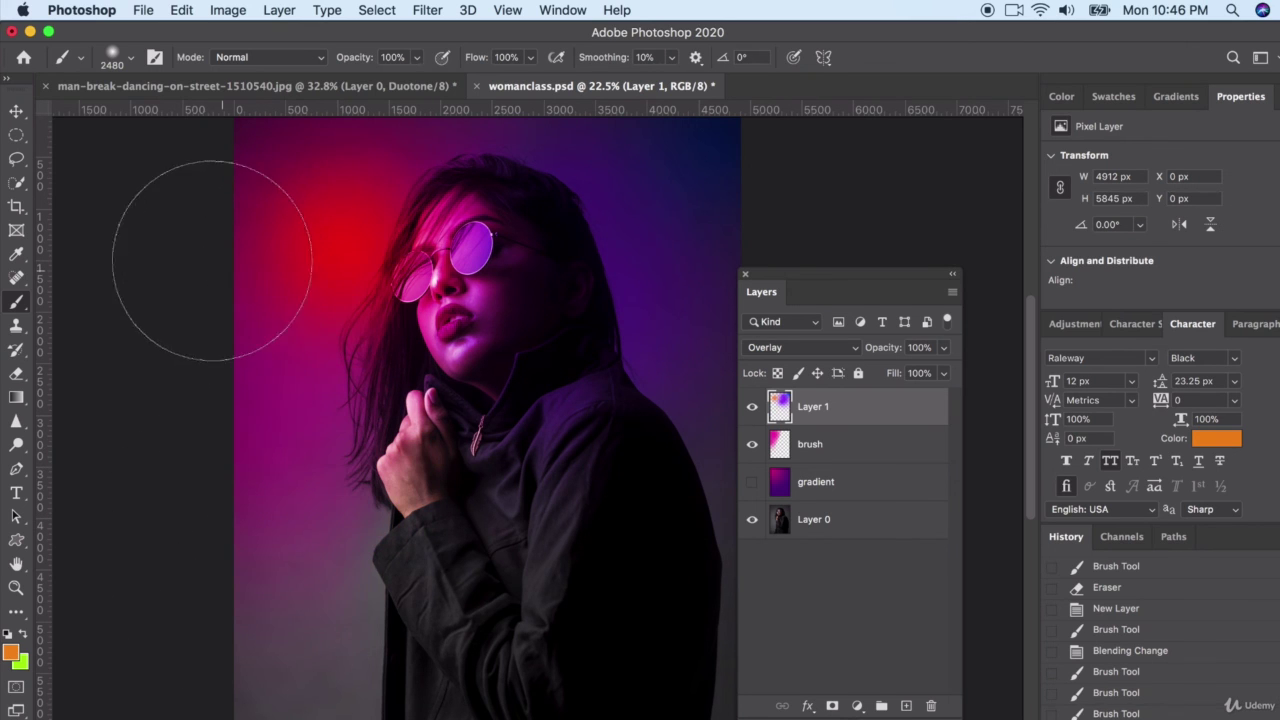
key(super+z)
Add a new layer above the violet paint layer and set its opacity to 38%
click(906, 706)
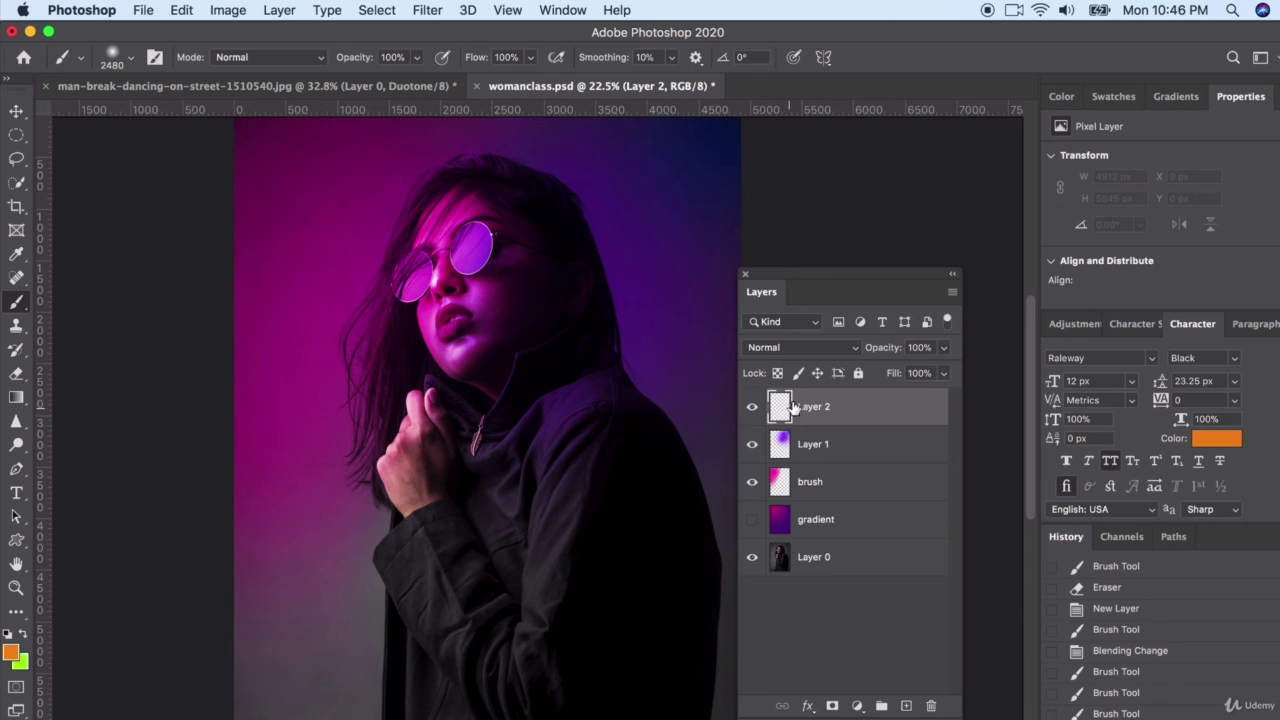
click(944, 348)
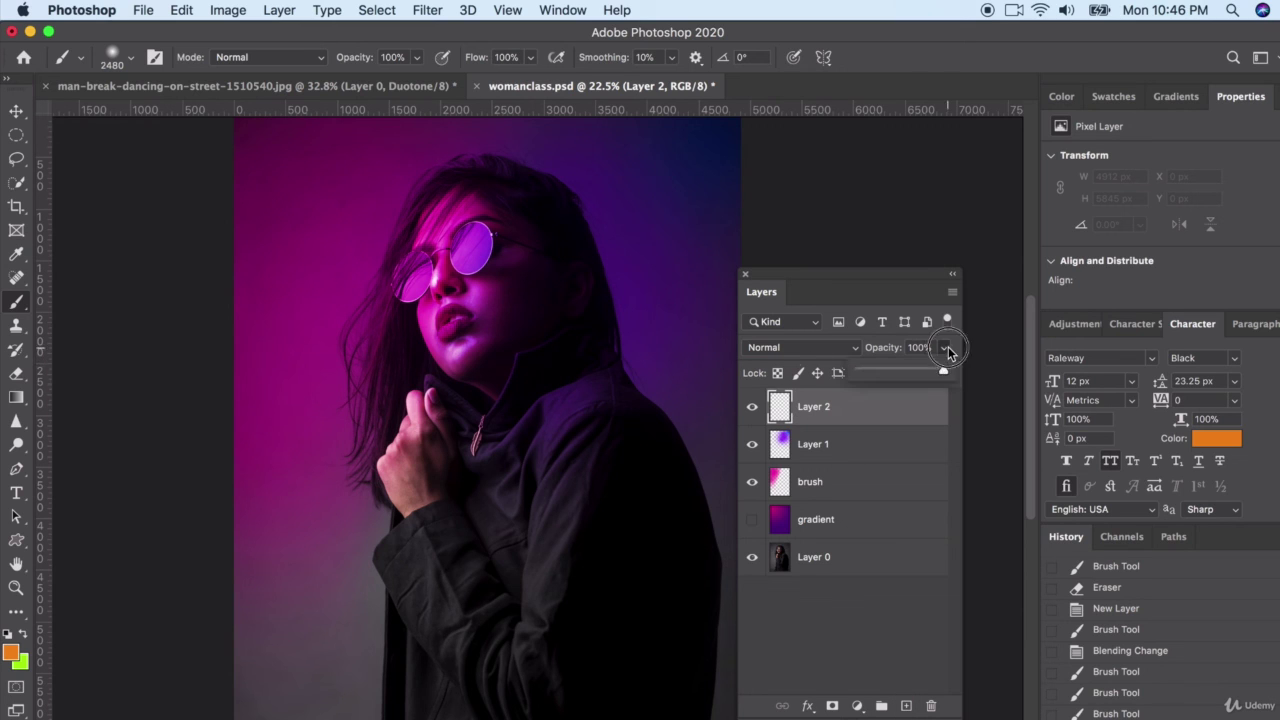
click(890, 373)
Paint one soft orange spot on the new layer over the background in front of the woman's forehead, undoing the first attempt
click(435, 223)
click(397, 282)
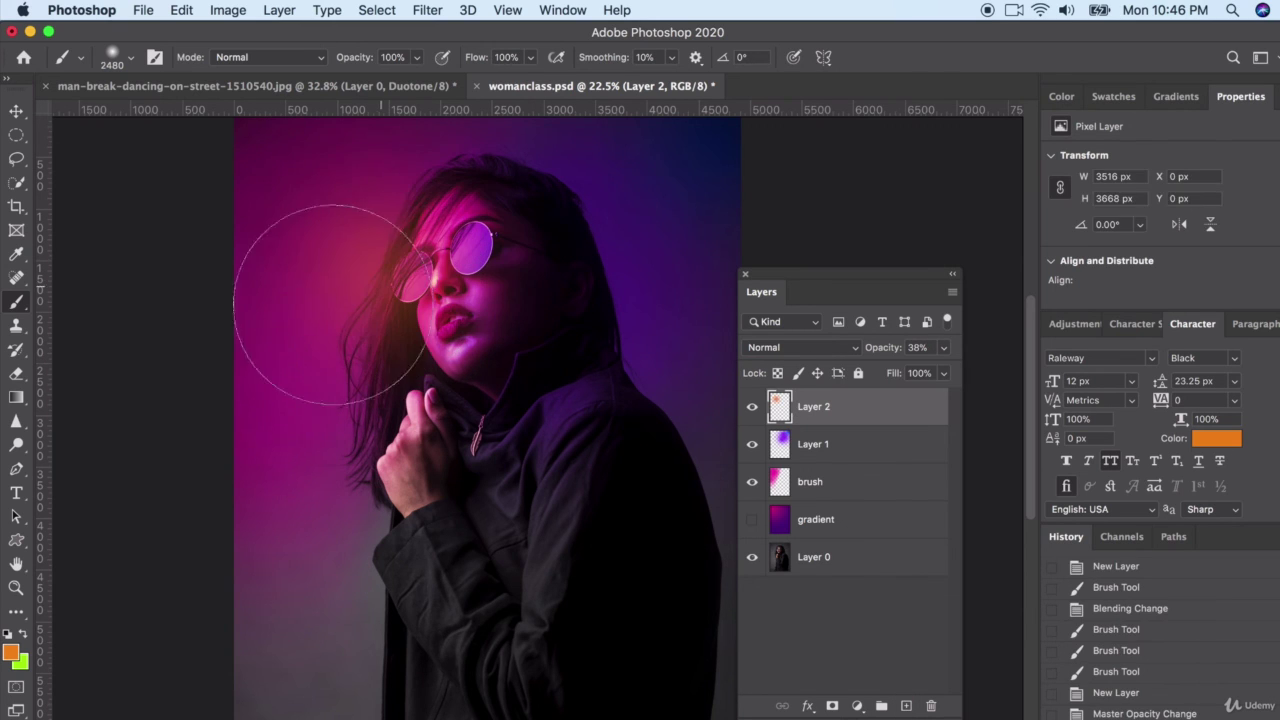
key(super+z)
click(370, 228)
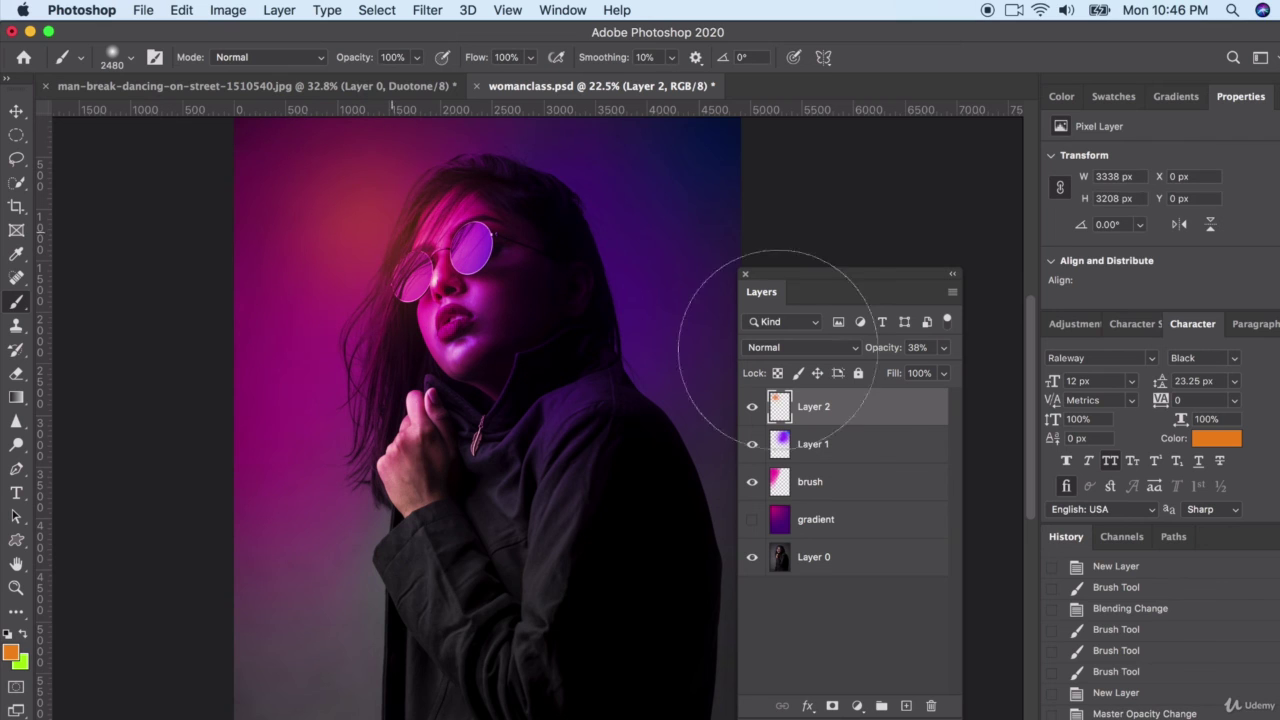
Set the blend mode of the orange paint layer to Overlay and toggle the layer's visibility to compare the effect
click(797, 350)
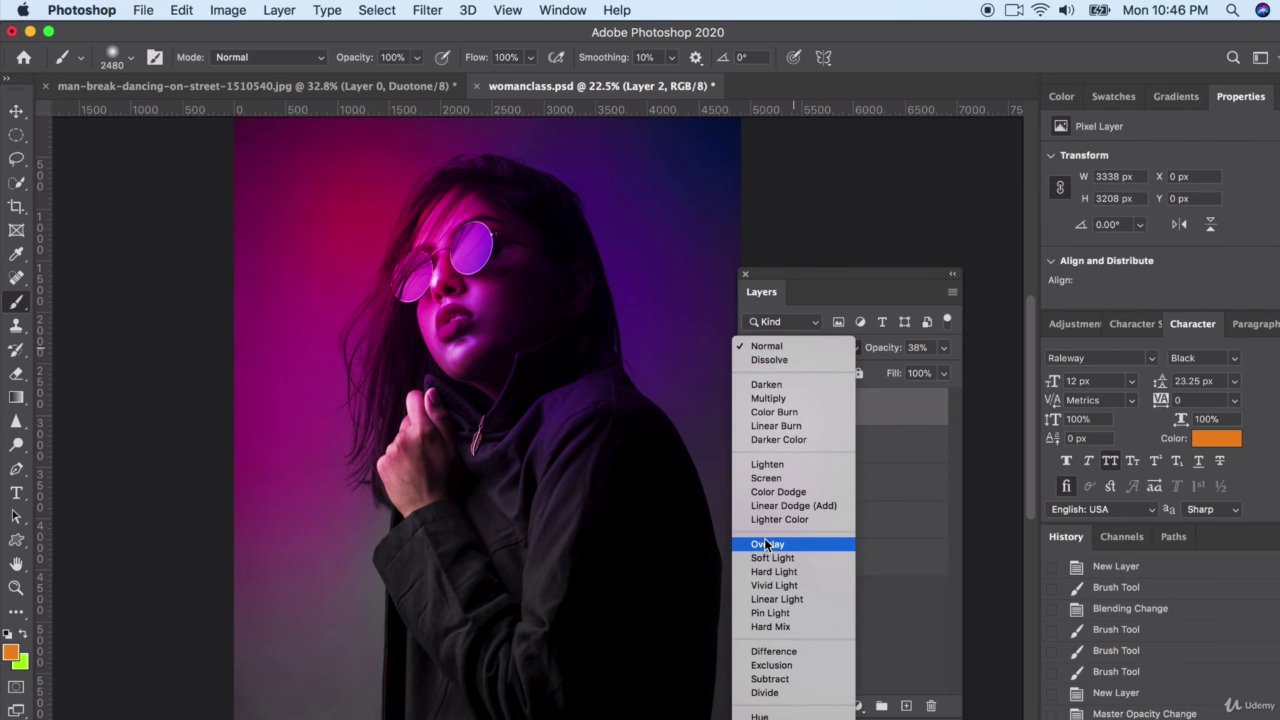
click(763, 538)
click(752, 406)
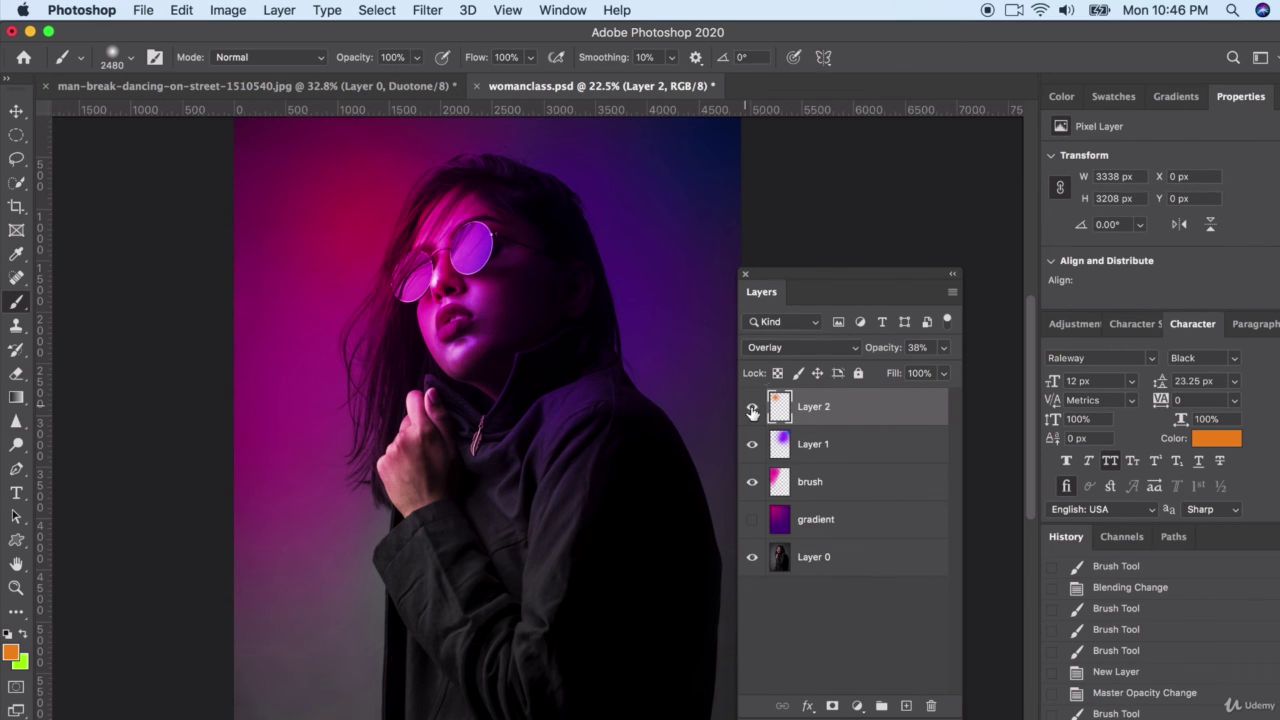